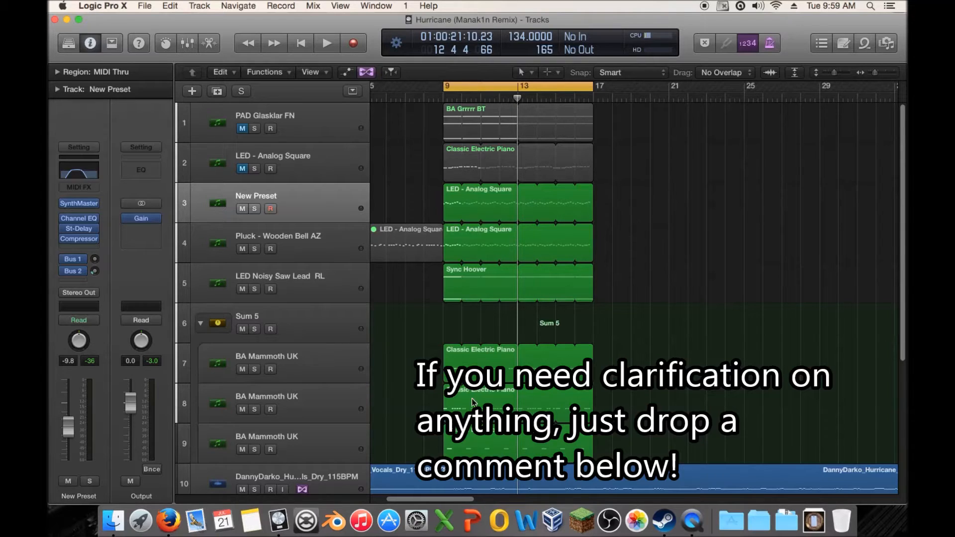
Copy the unmuted kick, Audio 3, LED - Analog Square, Sync Hoover and Classic Electric Piano regions from bar 9 to bar 17
{"action": "scroll", "coordinate": [599, 348], "scroll_direction": "down", "scroll_amount": 3}
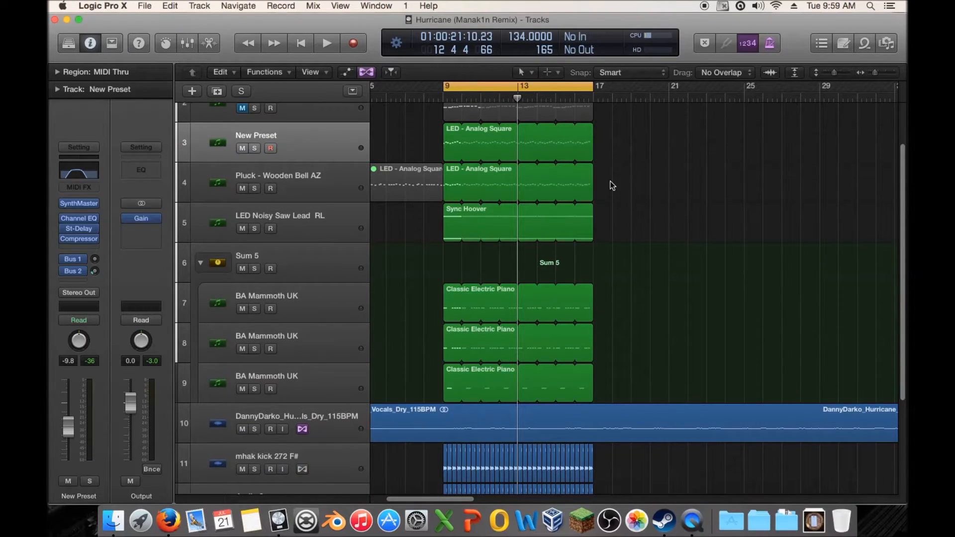
{"action": "left_click_drag", "start_coordinate": [834, 72], "coordinate": [831, 73]}
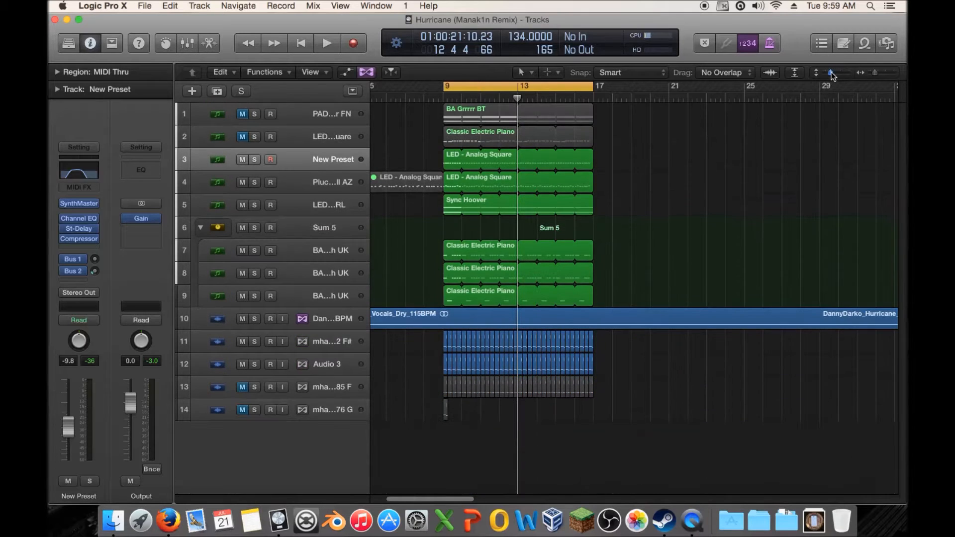
{"action": "left_click_drag", "start_coordinate": [652, 339], "coordinate": [621, 328]}
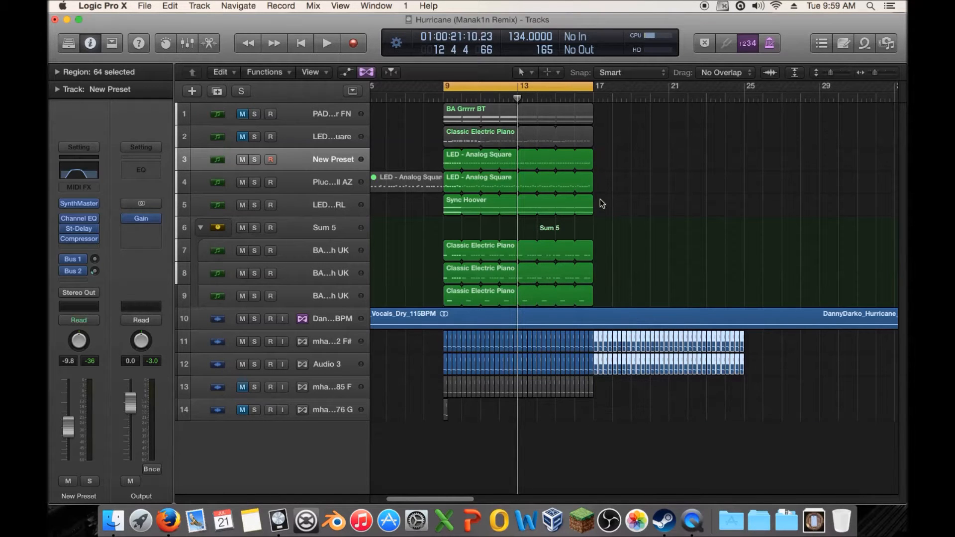
{"action": "left_click_drag", "start_coordinate": [660, 160], "coordinate": [605, 283]}
{"action": "left_click", "coordinate": [640, 132]}
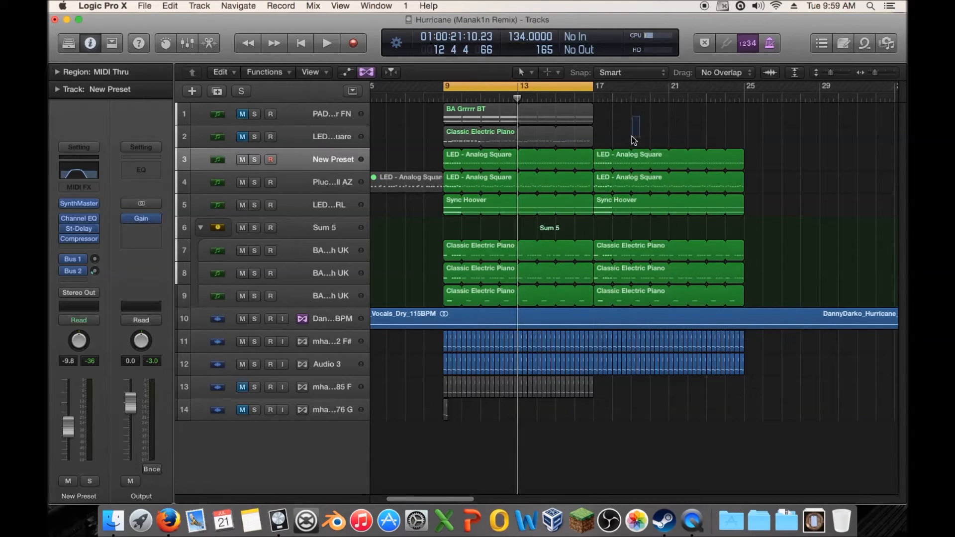
Move the cycle range onto the copied regions, from bar 17 to bar 25
{"action": "left_click_drag", "start_coordinate": [806, 131], "coordinate": [603, 233]}
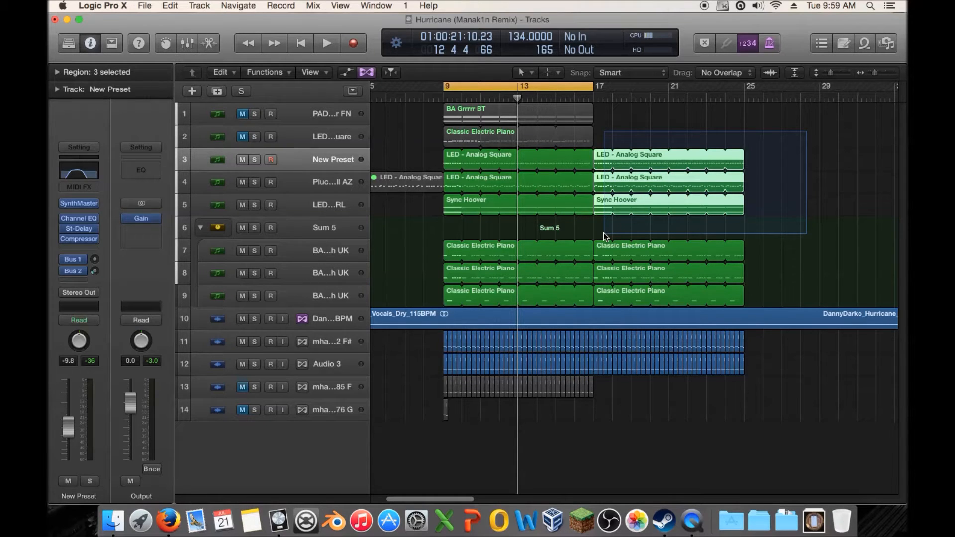
{"action": "left_click_drag", "start_coordinate": [603, 231], "coordinate": [778, 142]}
{"action": "left_click", "coordinate": [602, 201]}
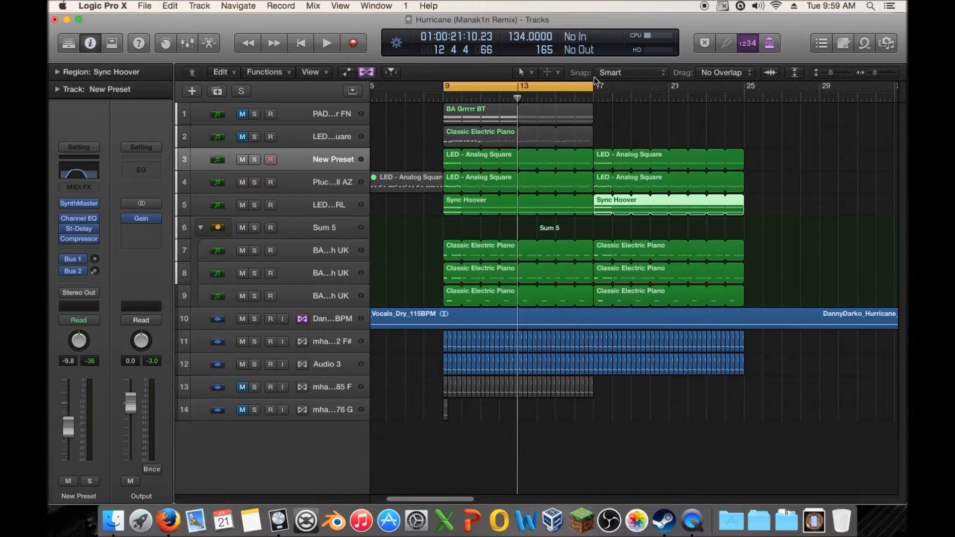
{"action": "left_click_drag", "start_coordinate": [607, 84], "coordinate": [748, 88]}
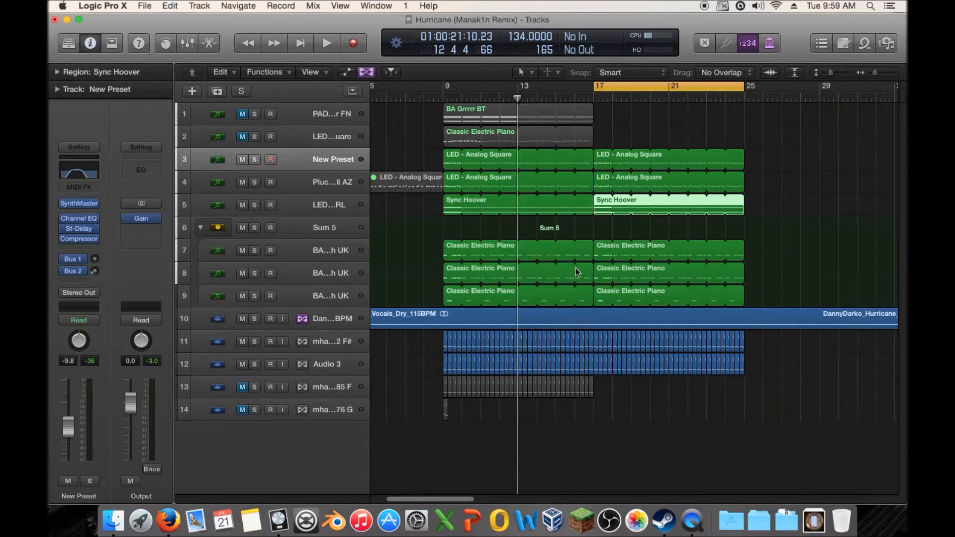
Mute the copied Classic Electric Piano and LED - Analog Square regions at bar 17
{"action": "left_click_drag", "start_coordinate": [609, 229], "coordinate": [603, 292]}
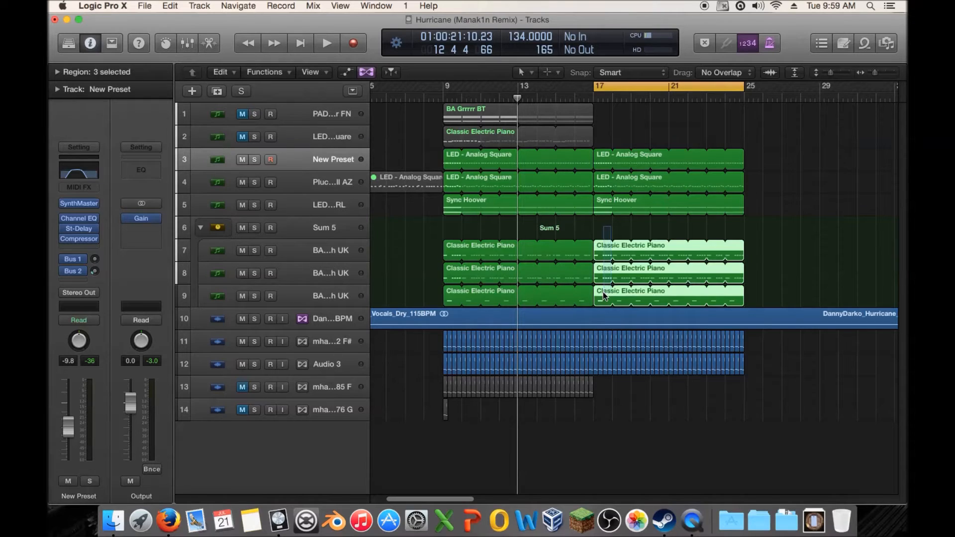
{"action": "key", "text": "ctrl+m"}
{"action": "left_click_drag", "start_coordinate": [608, 130], "coordinate": [608, 184]}
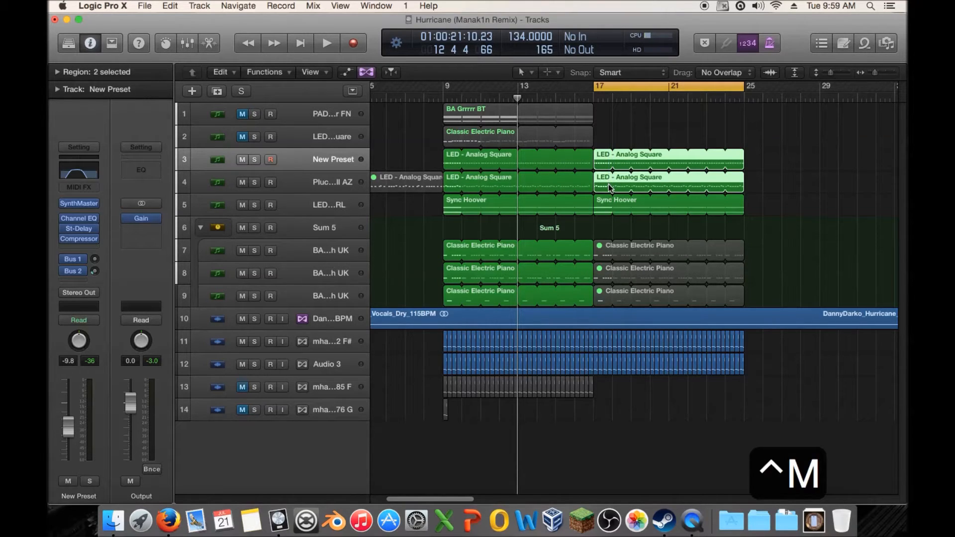
{"action": "key", "text": "ctrl+m"}
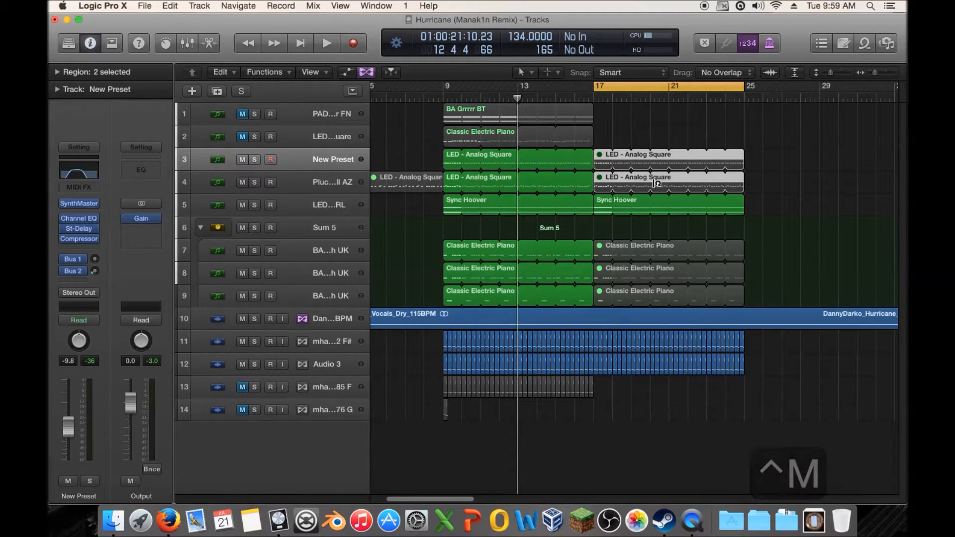
Audition the copied section and shorten the Sync Hoover loop so it stops at bar 21
{"action": "key", "text": "space"}
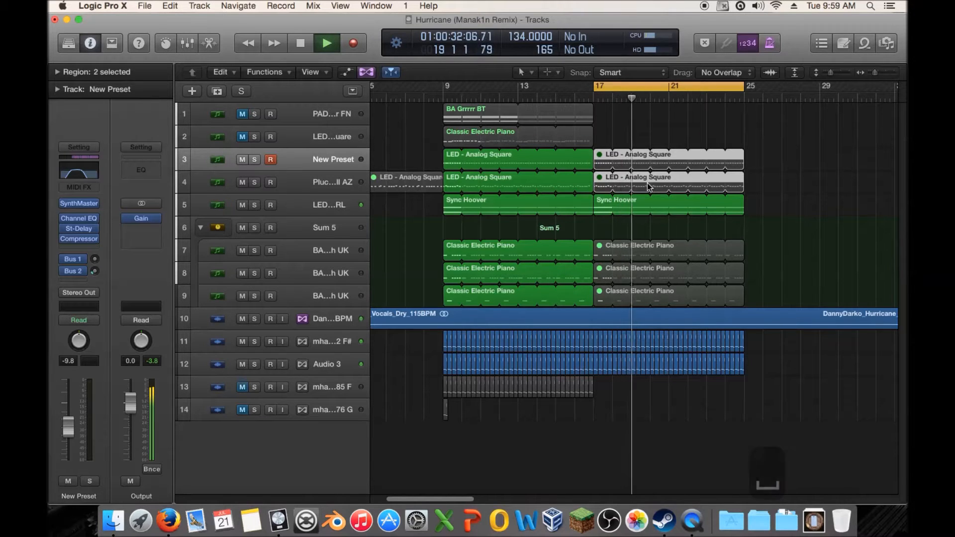
{"action": "left_click", "coordinate": [662, 205]}
{"action": "key", "text": "space"}
{"action": "left_click_drag", "start_coordinate": [741, 198], "coordinate": [669, 205]}
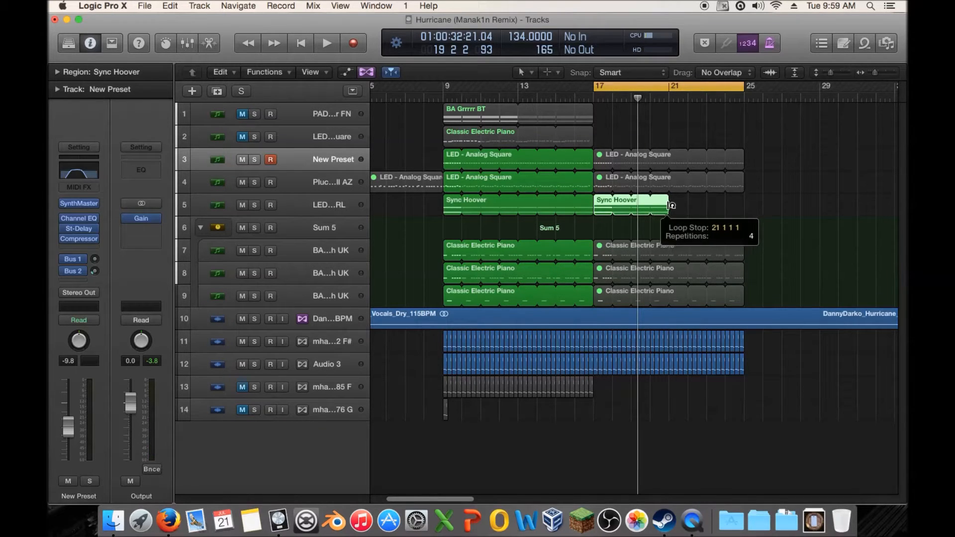
Try to join the looped Sync Hoover region at bar 17 into a single region
{"action": "right_click", "coordinate": [604, 204]}
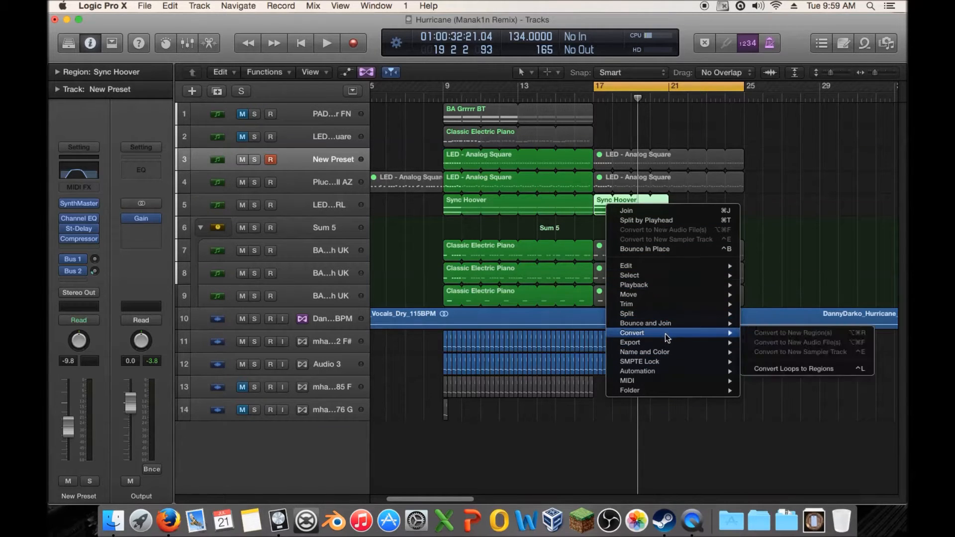
{"action": "mouse_move", "coordinate": [664, 314]}
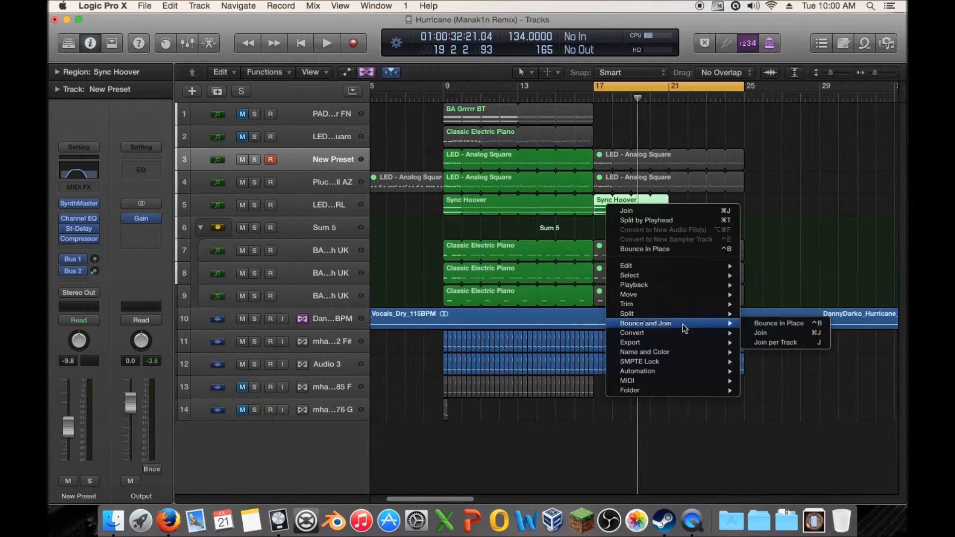
{"action": "left_click", "coordinate": [766, 333]}
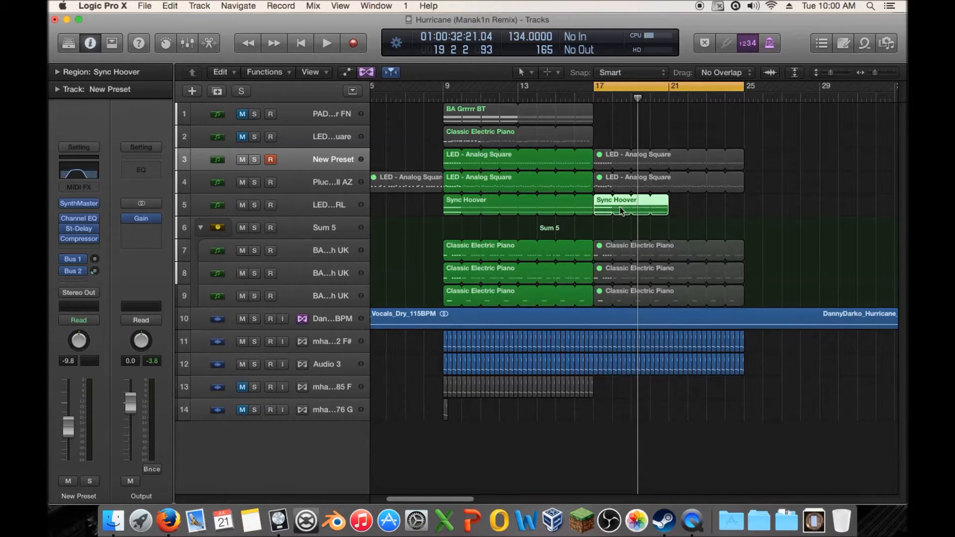
Fill bar 20 with a separate Sync Hoover copy and join it with the loop from bar 17 into one region
{"action": "left_click_drag", "start_coordinate": [669, 203], "coordinate": [649, 205]}
{"action": "left_click", "coordinate": [659, 206], "text": "shift"}
{"action": "right_click", "coordinate": [640, 211]}
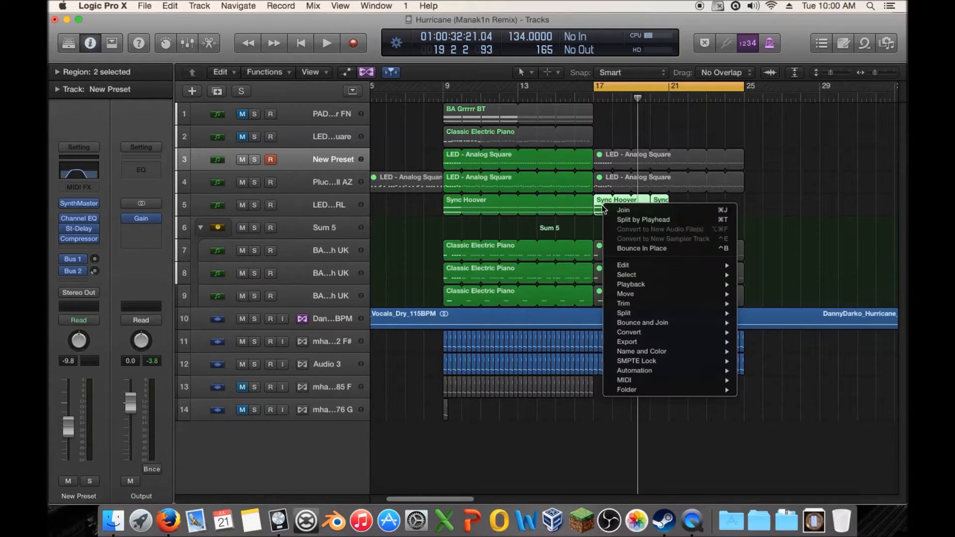
{"action": "key", "text": "Escape"}
{"action": "key", "text": "super+j"}
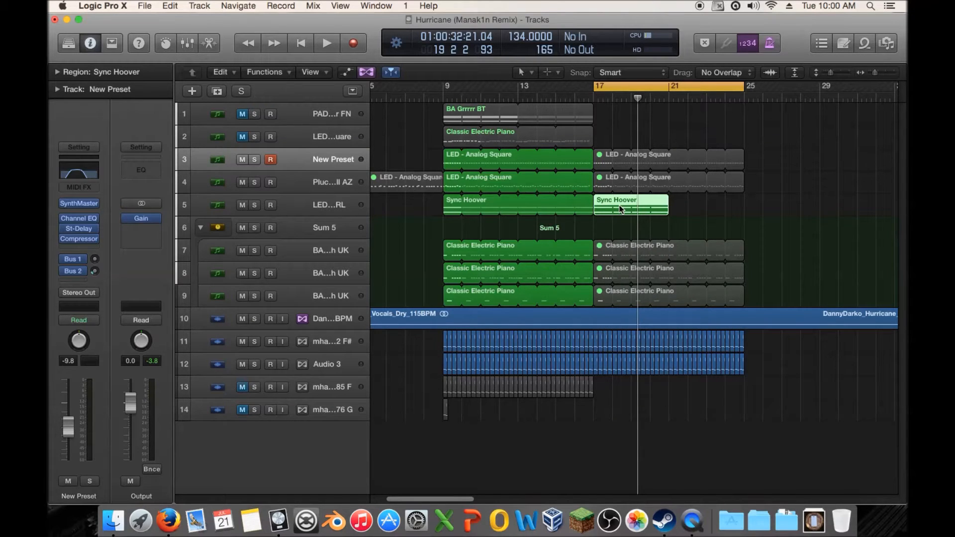
Open the joined Sync Hoover region in the Piano Roll and play its notes from bar 17
{"action": "double_click", "coordinate": [622, 210]}
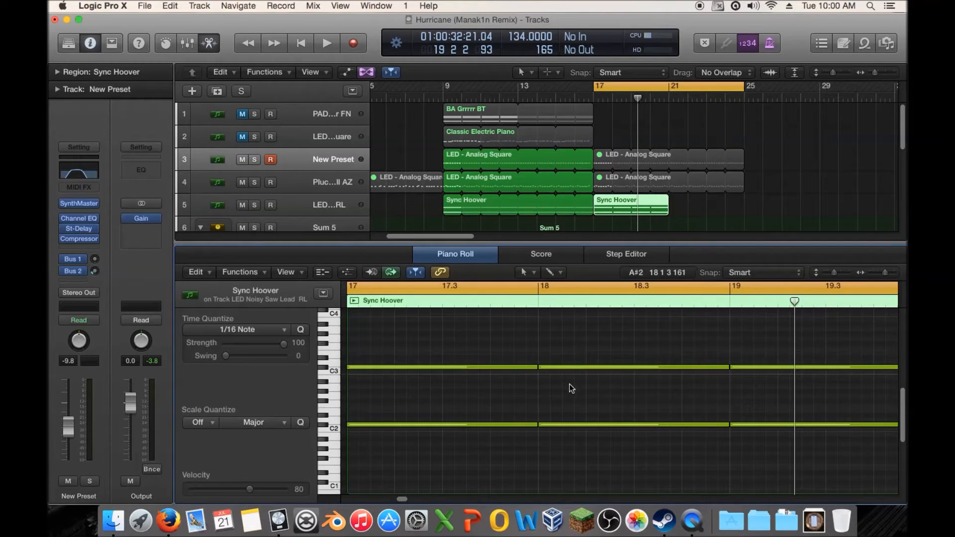
{"action": "key", "text": "space"}
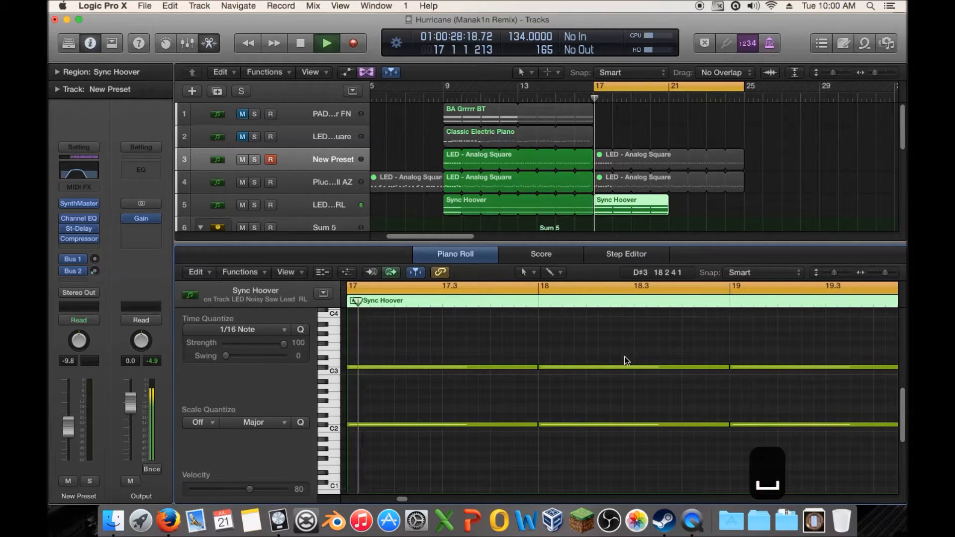
{"action": "scroll", "coordinate": [622, 377], "scroll_direction": "down", "scroll_amount": 1}
{"action": "key", "text": "space"}
Transpose the octave note pair in bar 18 to A2 and A1, trying F# and B and auditioning the pitches by playback
{"action": "left_click_drag", "start_coordinate": [599, 338], "coordinate": [591, 411]}
{"action": "left_click_drag", "start_coordinate": [581, 351], "coordinate": [572, 382]}
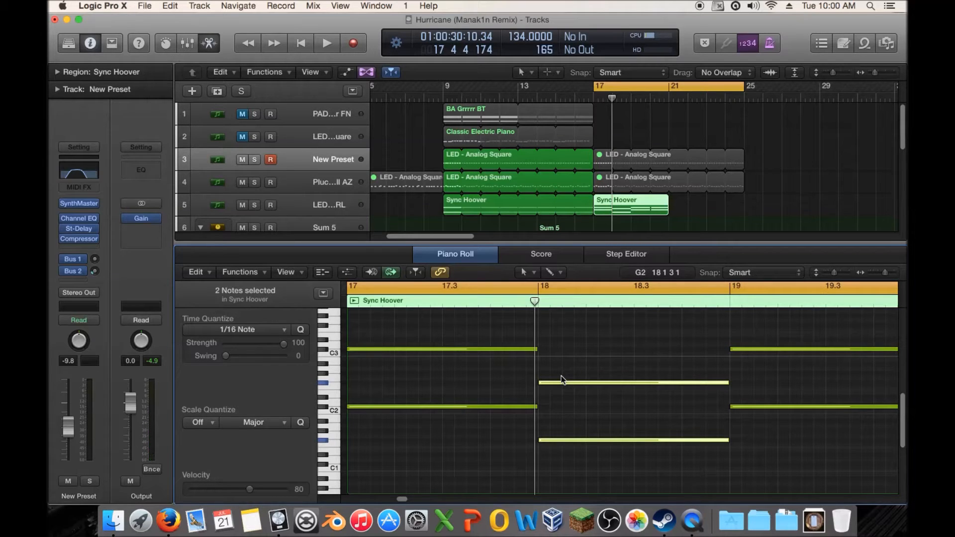
{"action": "key", "text": "space"}
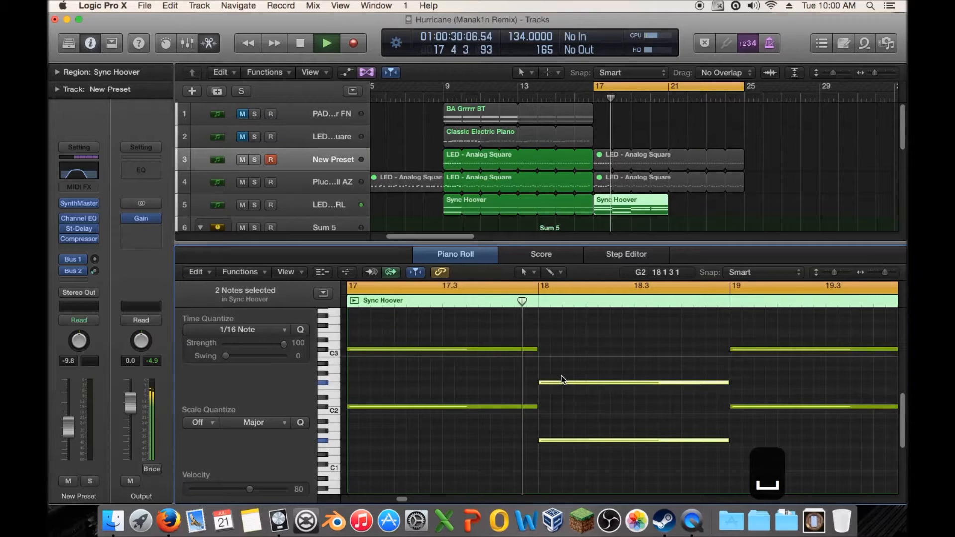
{"action": "key", "text": "space"}
{"action": "left_click_drag", "start_coordinate": [558, 381], "coordinate": [561, 364]}
{"action": "key", "text": "space"}
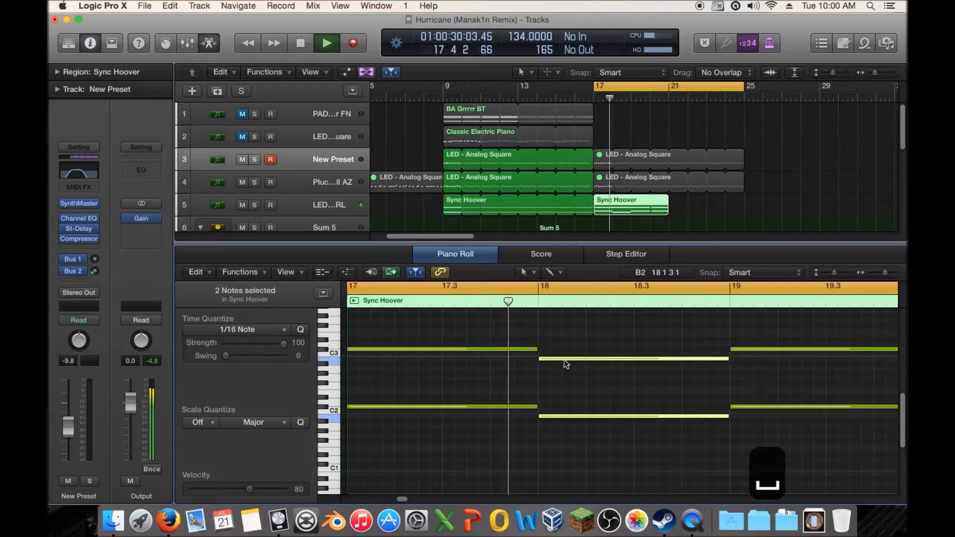
{"action": "left_click_drag", "start_coordinate": [576, 359], "coordinate": [574, 369]}
{"action": "key", "text": "space"}
{"action": "key", "text": "space"}
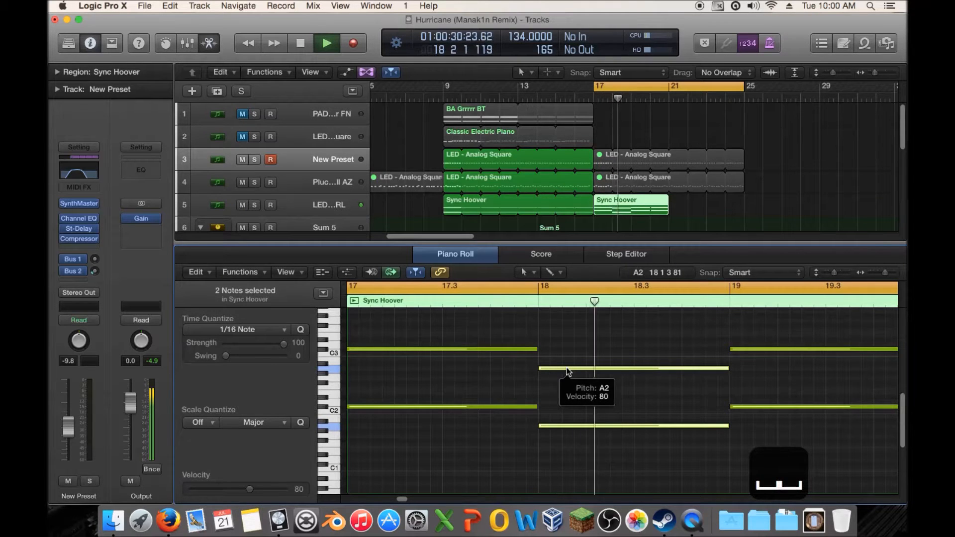
{"action": "key", "text": "space"}
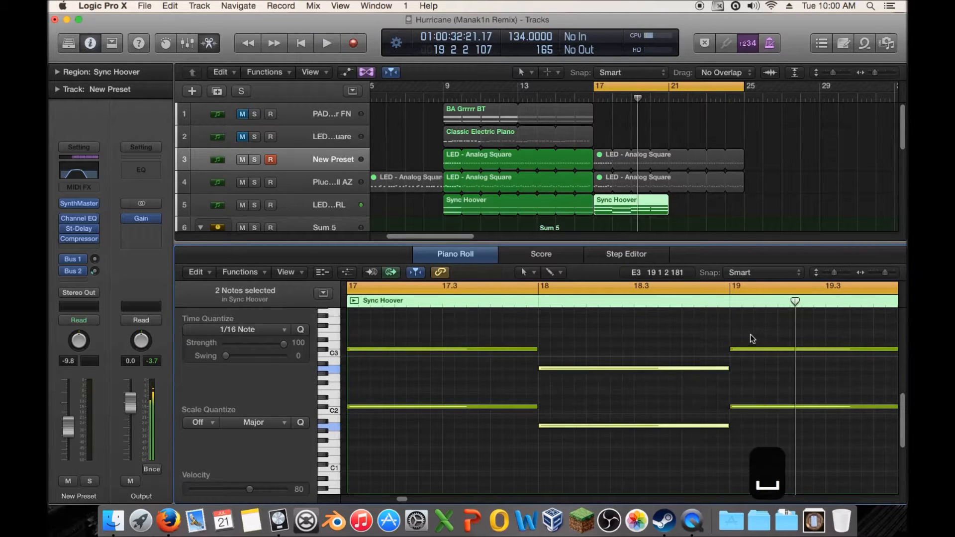
Transpose the octave note pair in bar 19 down to B2 and B1 and play it back
{"action": "left_click_drag", "start_coordinate": [749, 335], "coordinate": [747, 414]}
{"action": "left_click_drag", "start_coordinate": [749, 350], "coordinate": [746, 360]}
{"action": "key", "text": "space"}
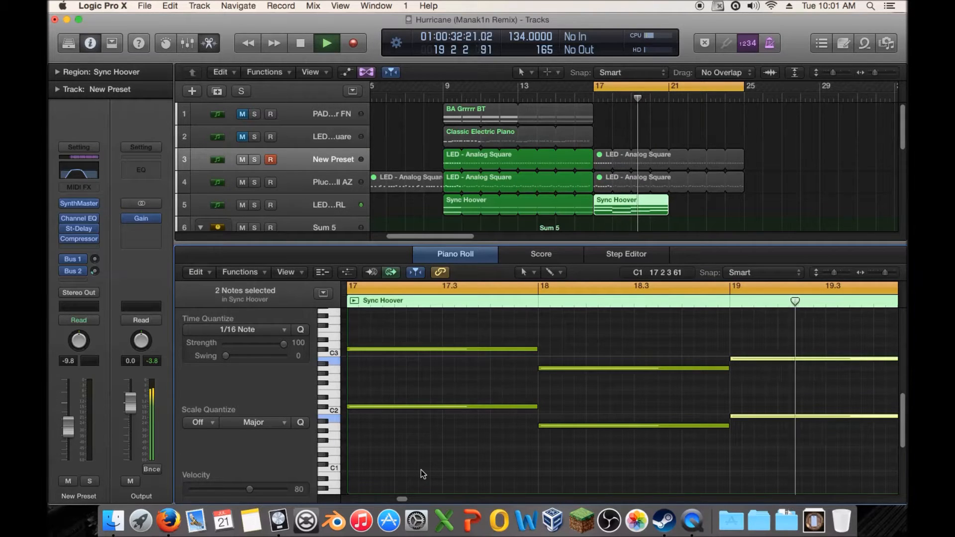
{"action": "key", "text": "space"}
Transpose the octave note pair in bar 20 down to G#2 and G#1 and play the progression
{"action": "left_click_drag", "start_coordinate": [527, 454], "coordinate": [422, 374]}
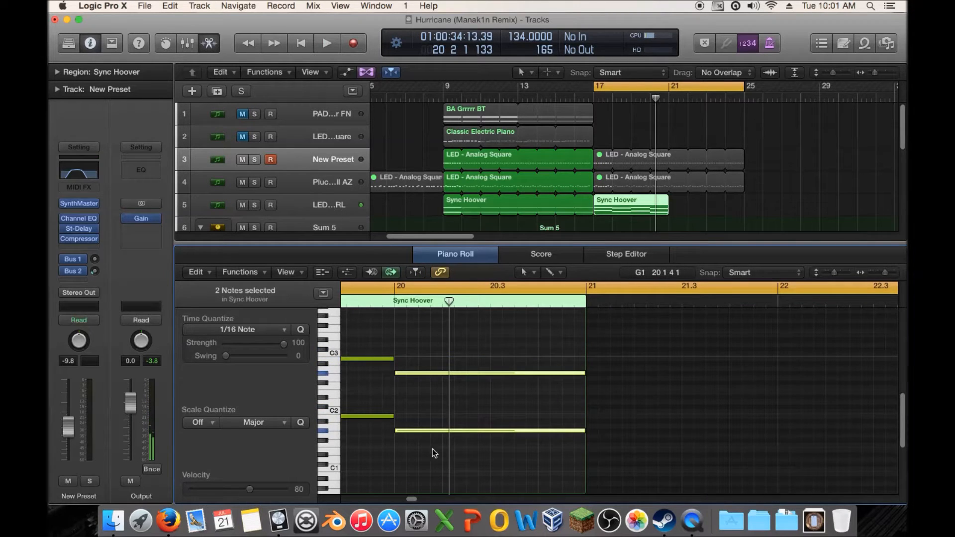
{"action": "scroll", "coordinate": [412, 494], "scroll_direction": "left", "scroll_amount": 5}
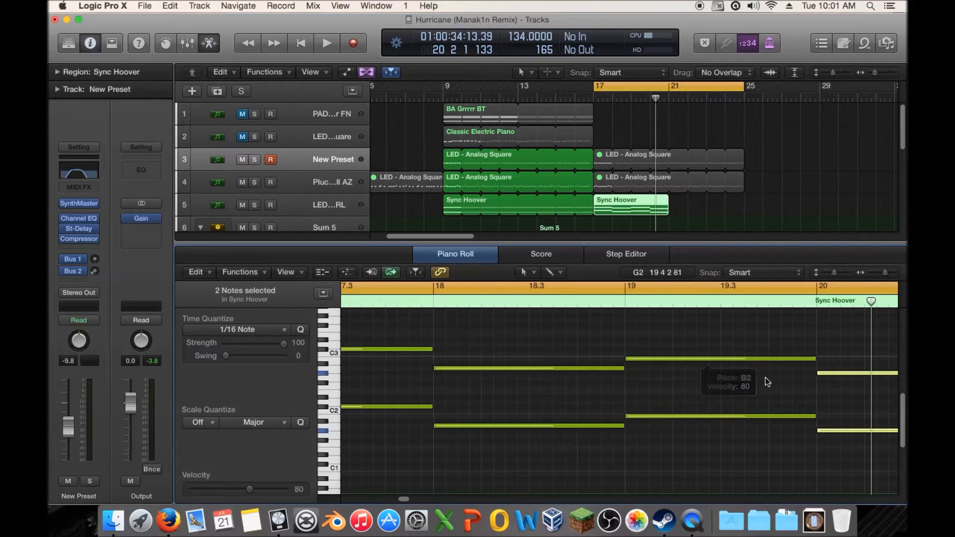
{"action": "left_click", "coordinate": [614, 368]}
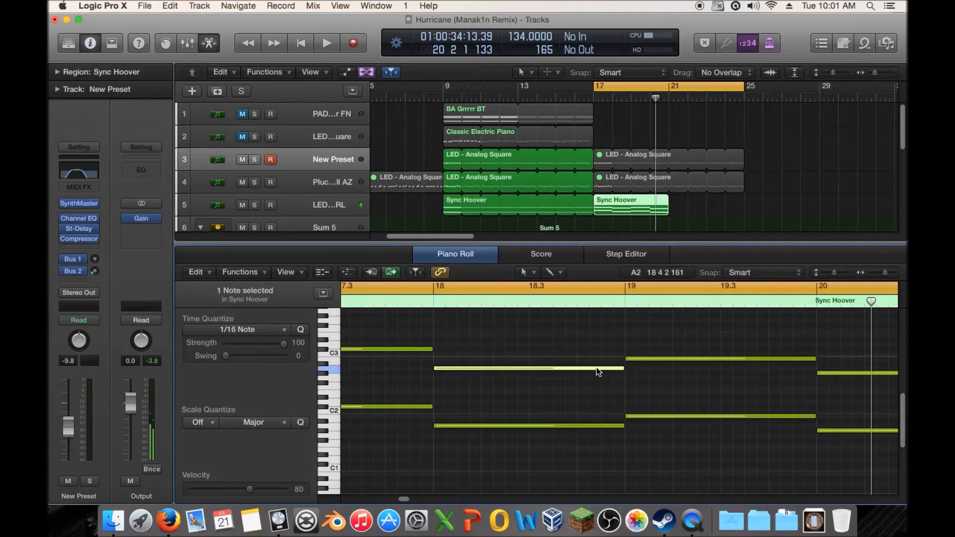
{"action": "key", "text": "space"}
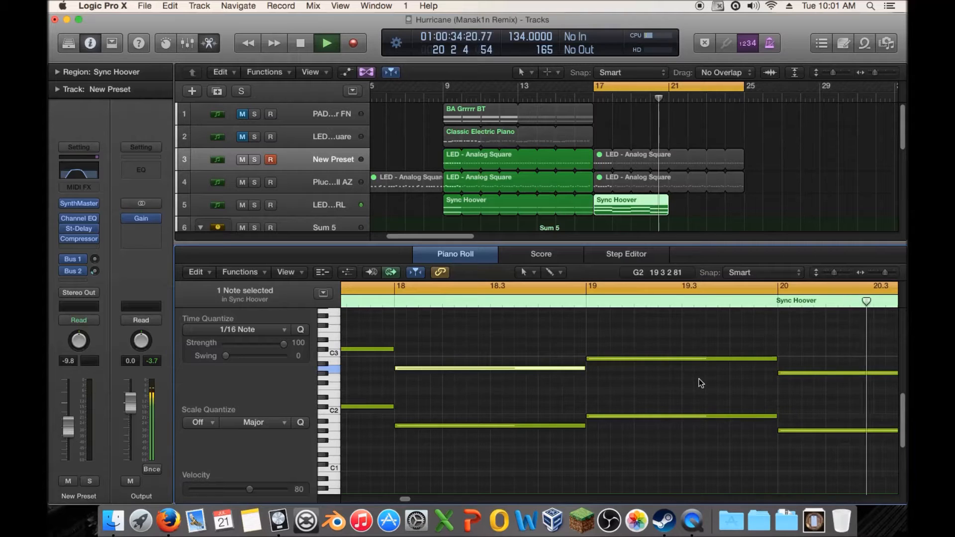
Loop the edited Sync Hoover region out to bar 25 and play back the full bass progression
{"action": "left_click_drag", "start_coordinate": [667, 198], "coordinate": [743, 199]}
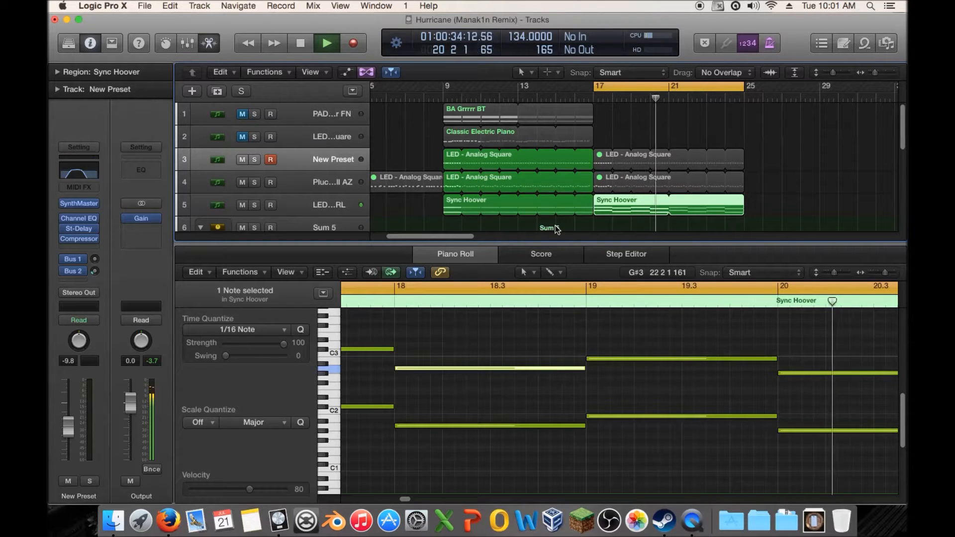
{"action": "key", "text": "space"}
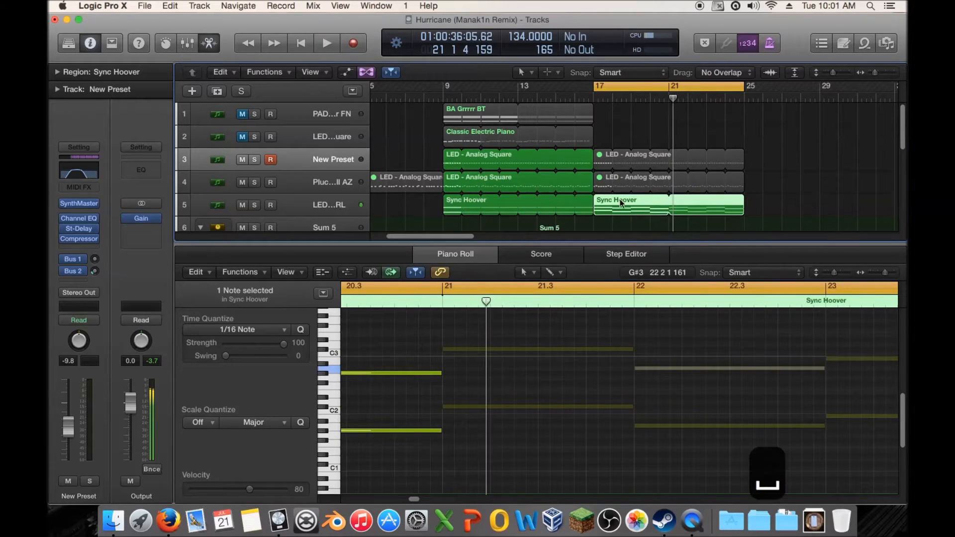
{"action": "left_click_drag", "start_coordinate": [416, 498], "coordinate": [404, 503]}
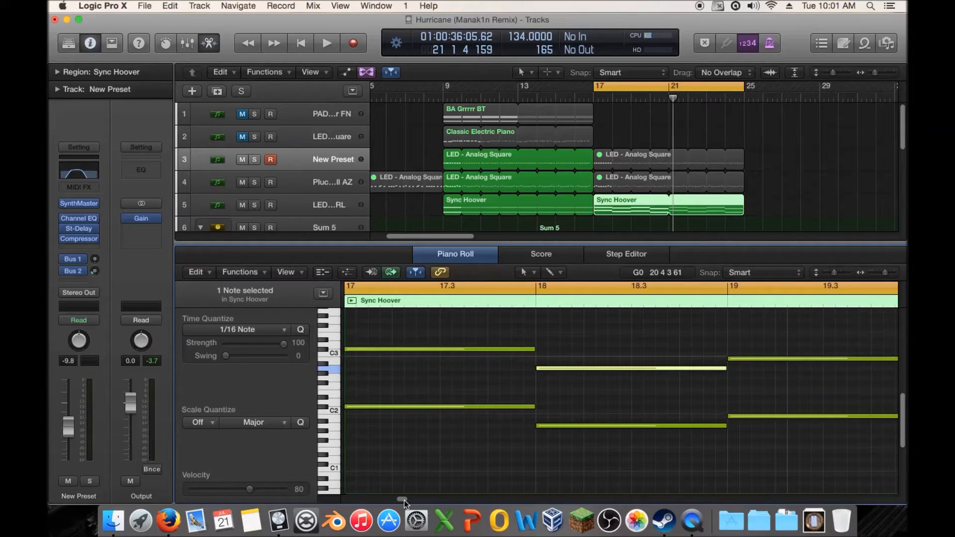
{"action": "left_click_drag", "start_coordinate": [404, 500], "coordinate": [403, 500]}
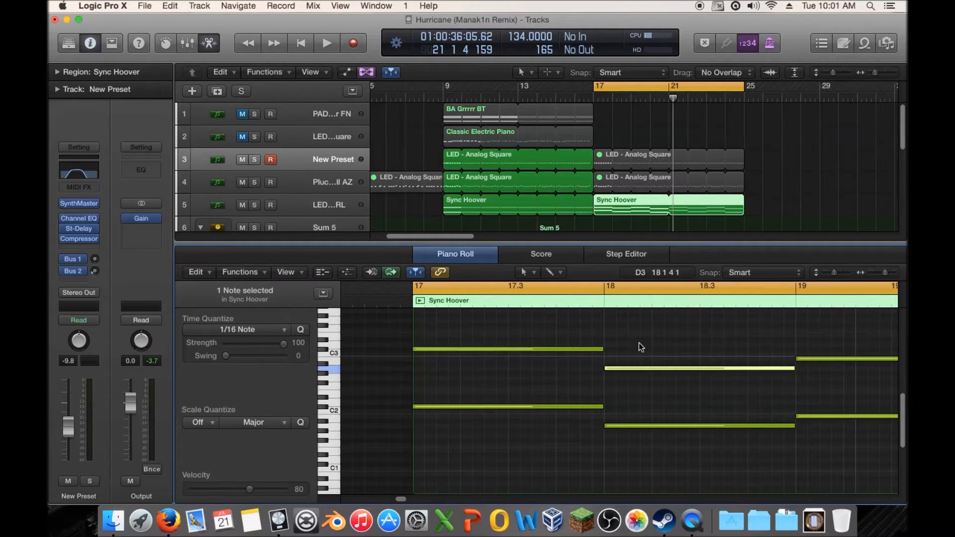
{"action": "left_click_drag", "start_coordinate": [399, 500], "coordinate": [398, 496]}
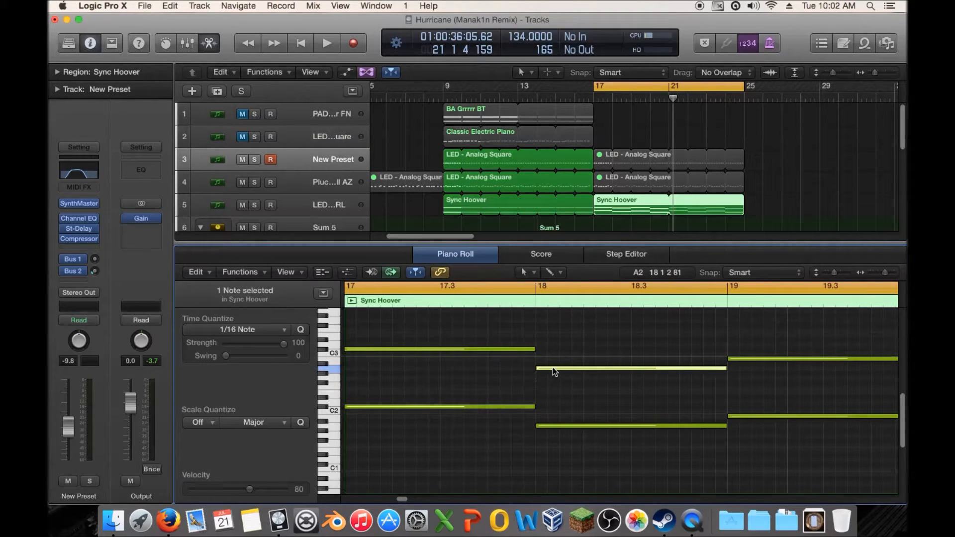
{"action": "mouse_move", "coordinate": [555, 371]}
{"action": "key", "text": "space"}
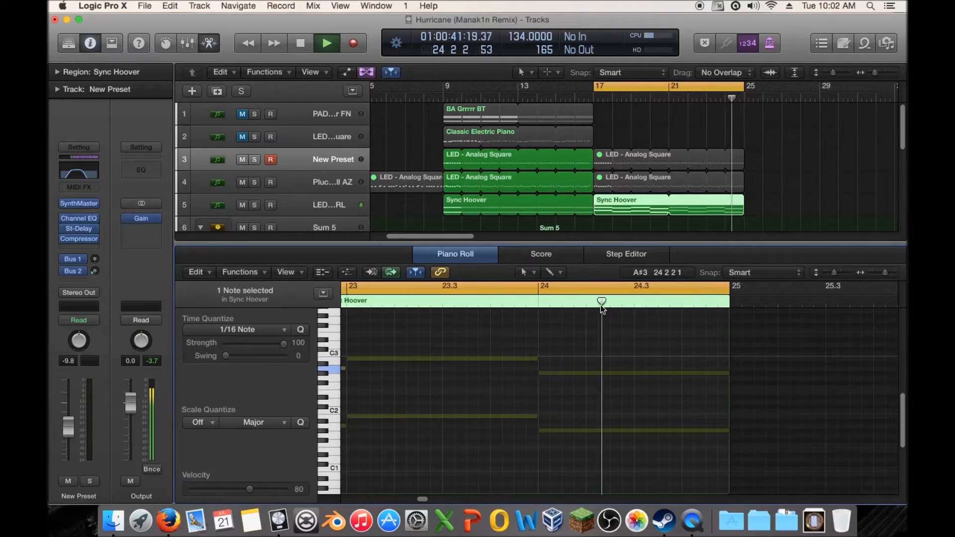
Stop playback, enlarge the arrangement and unmute the three Classic Electric Piano regions starting at bar 17
{"action": "key", "text": "space"}
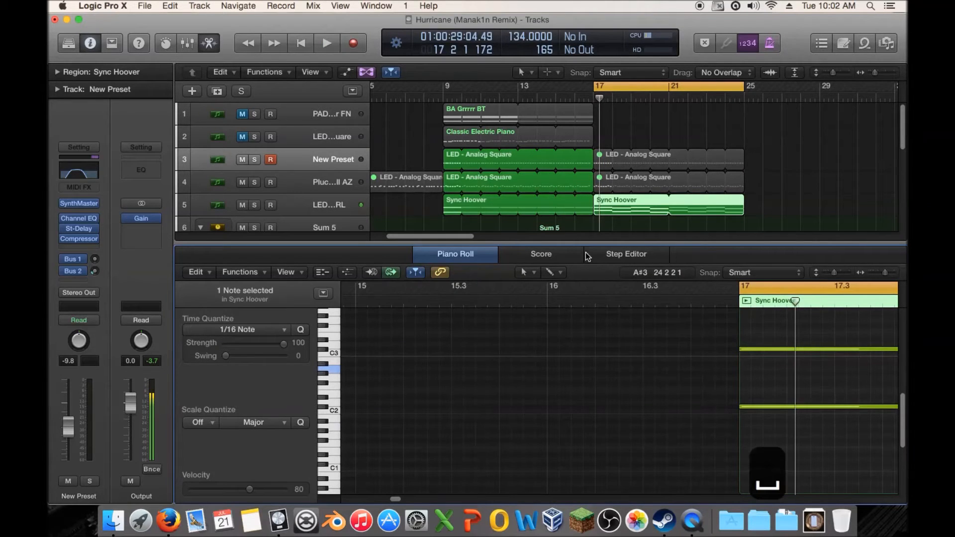
{"action": "left_click_drag", "start_coordinate": [588, 242], "coordinate": [597, 492]}
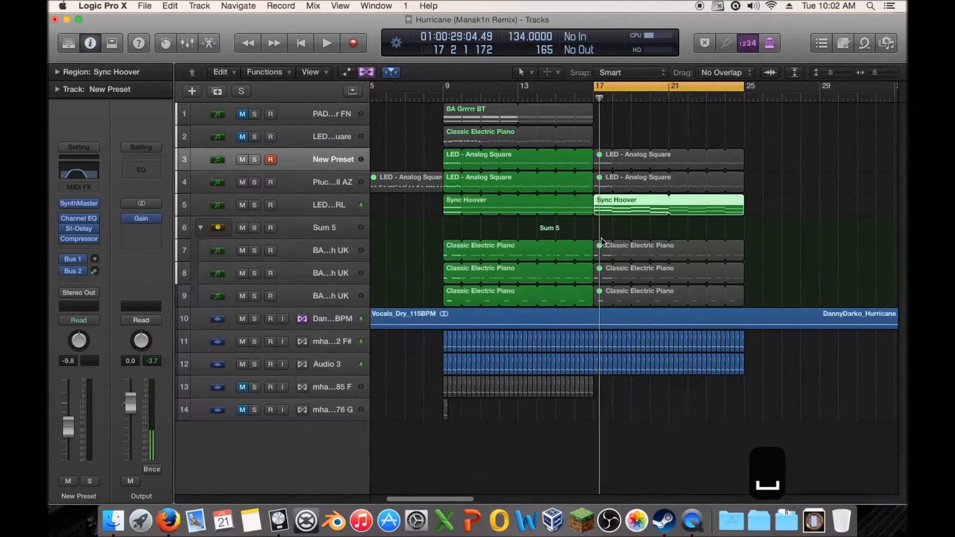
{"action": "left_click_drag", "start_coordinate": [611, 228], "coordinate": [603, 292]}
{"action": "key", "text": "ctrl+m"}
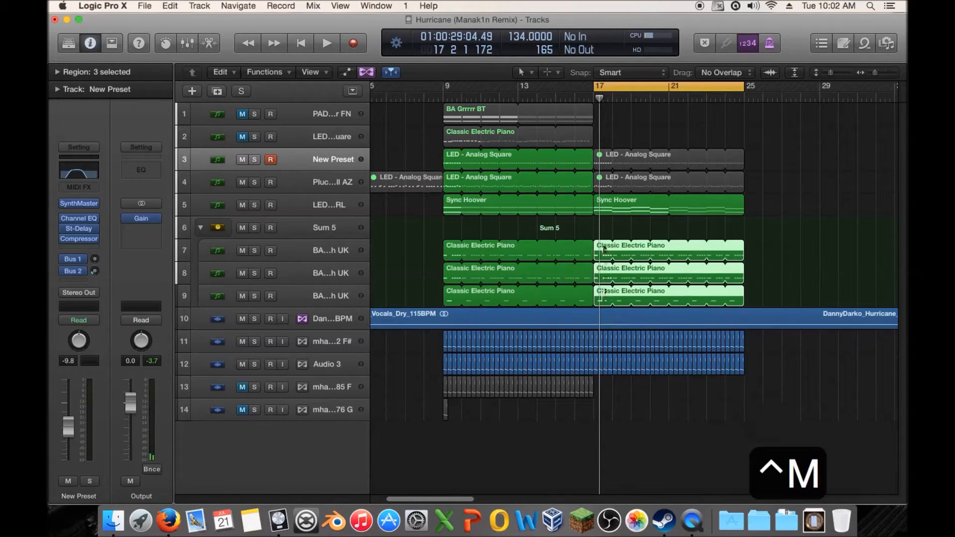
Close the note editor and cut the three looped Classic Electric Piano regions back to end at bar 21
{"action": "double_click", "coordinate": [604, 247]}
{"action": "left_click", "coordinate": [651, 192]}
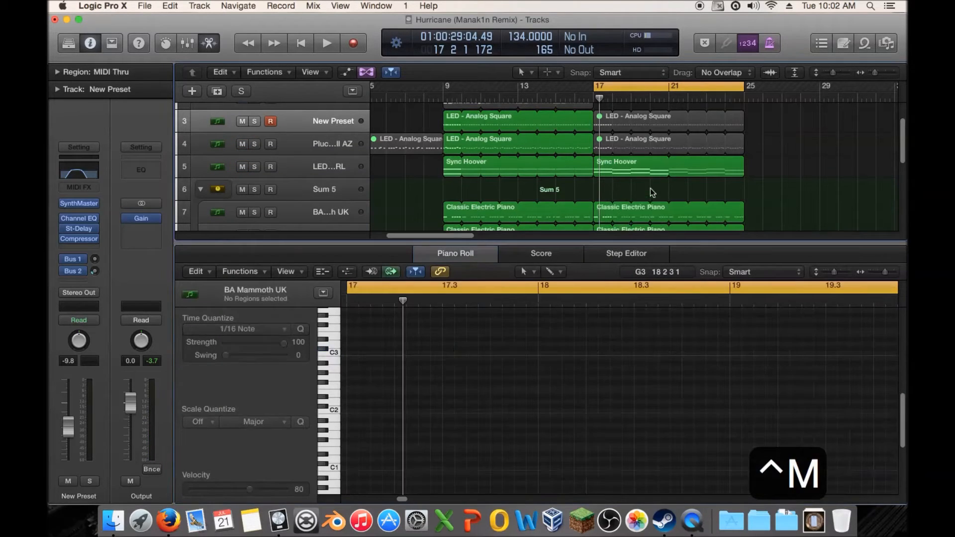
{"action": "key", "text": "e"}
{"action": "left_click_drag", "start_coordinate": [792, 238], "coordinate": [660, 296]}
{"action": "left_click_drag", "start_coordinate": [799, 246], "coordinate": [594, 278]}
{"action": "right_click", "coordinate": [601, 297]}
{"action": "left_click", "coordinate": [705, 251]}
Join the Classic Electric Piano pieces between bars 17 and 21 into one region on each of tracks 7, 8 and 9
{"action": "left_click_drag", "start_coordinate": [705, 252], "coordinate": [601, 255]}
{"action": "right_click", "coordinate": [602, 256]}
{"action": "left_click", "coordinate": [602, 253]}
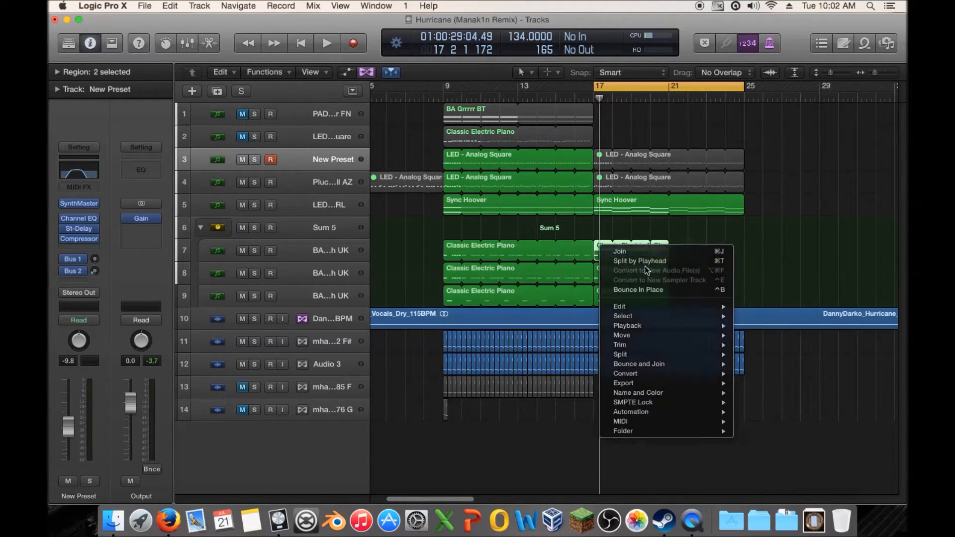
{"action": "left_click_drag", "start_coordinate": [674, 275], "coordinate": [604, 279]}
{"action": "right_click", "coordinate": [607, 283]}
{"action": "left_click", "coordinate": [607, 282]}
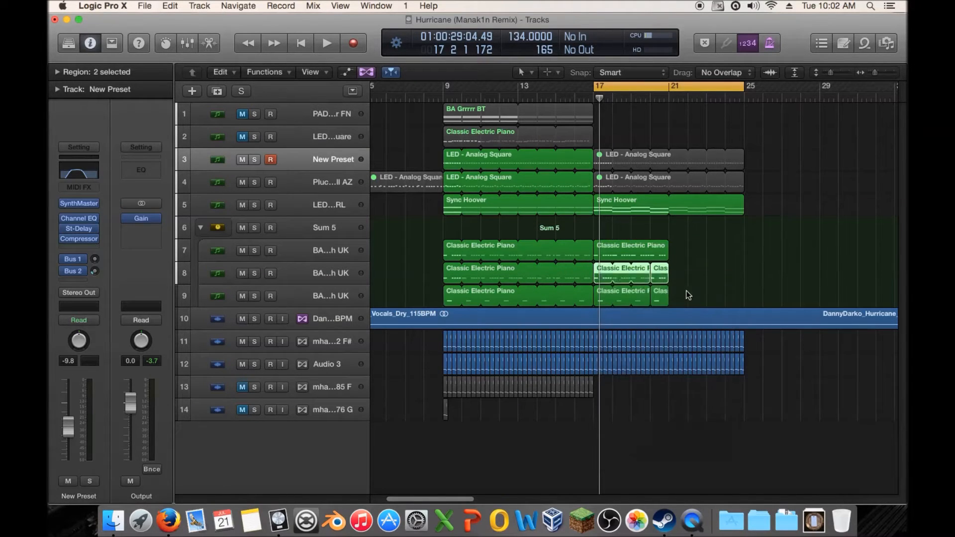
{"action": "left_click_drag", "start_coordinate": [679, 296], "coordinate": [603, 304]}
{"action": "right_click", "coordinate": [606, 301]}
{"action": "left_click", "coordinate": [604, 263]}
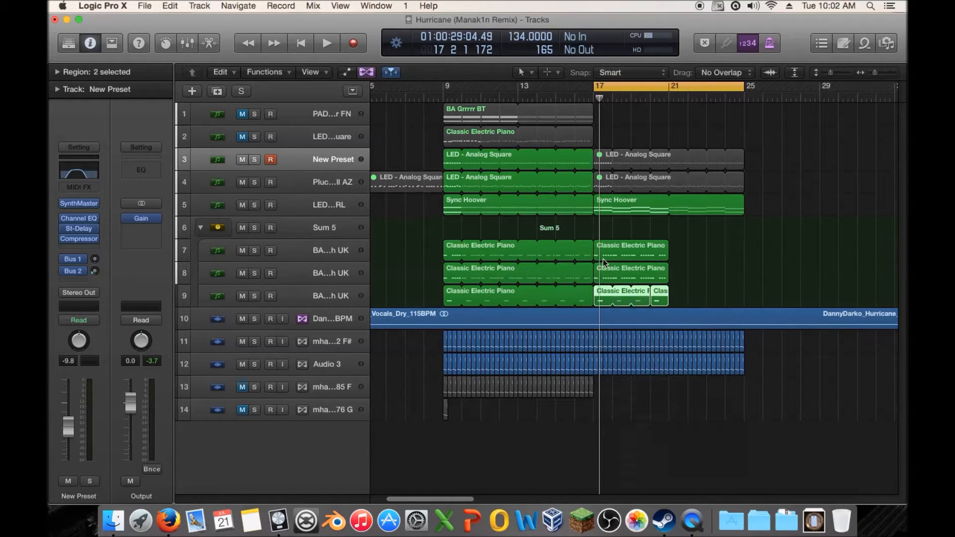
Delete the joined Classic Electric Piano region at bar 17 on track 8
{"action": "double_click", "coordinate": [602, 247]}
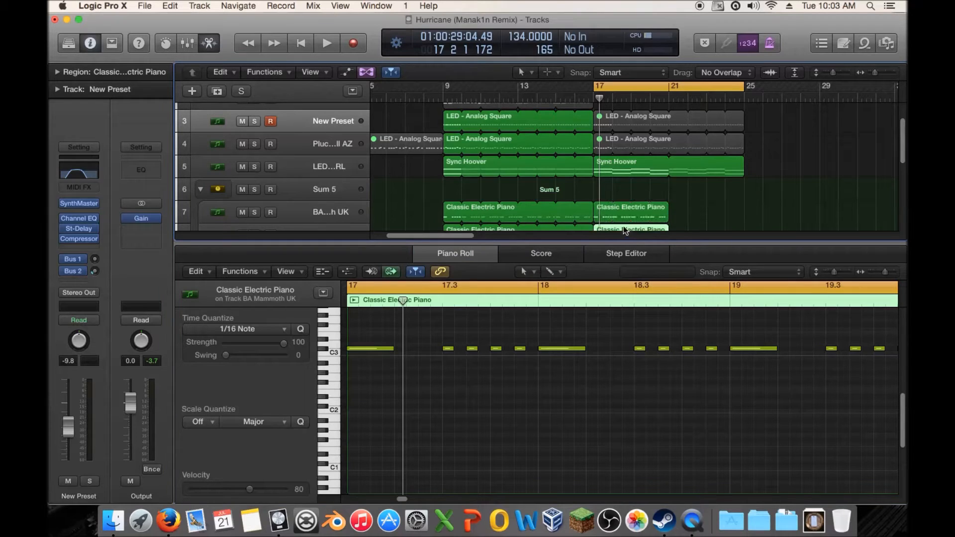
{"action": "left_click", "coordinate": [617, 228]}
{"action": "key", "text": "Delete"}
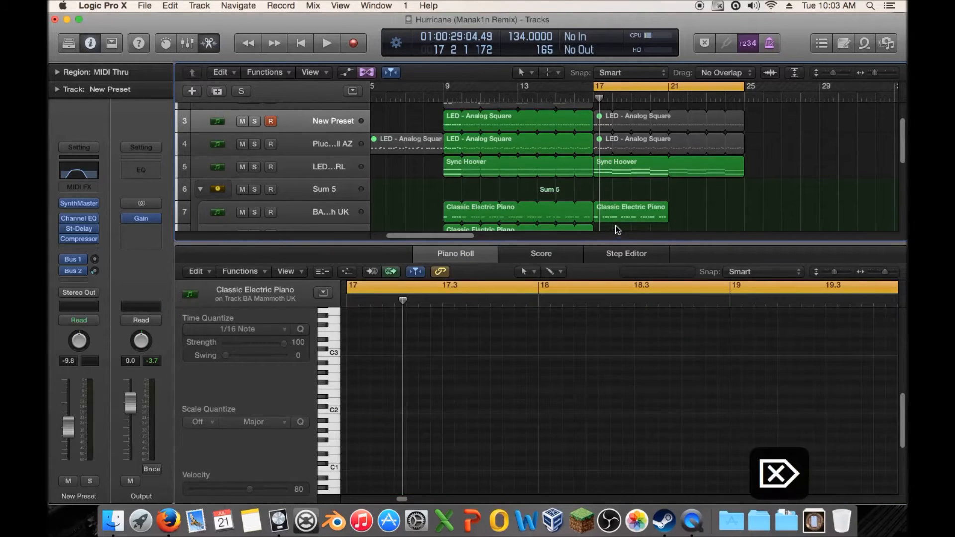
Following the Sync Hoover pitches, transpose the track 9 region's notes to A2 in bar 18, B2 in bar 19 and G#2 in bar 20
{"action": "left_click", "coordinate": [620, 207]}
{"action": "scroll", "coordinate": [622, 205], "scroll_direction": "down", "scroll_amount": 2}
{"action": "left_click", "coordinate": [623, 205]}
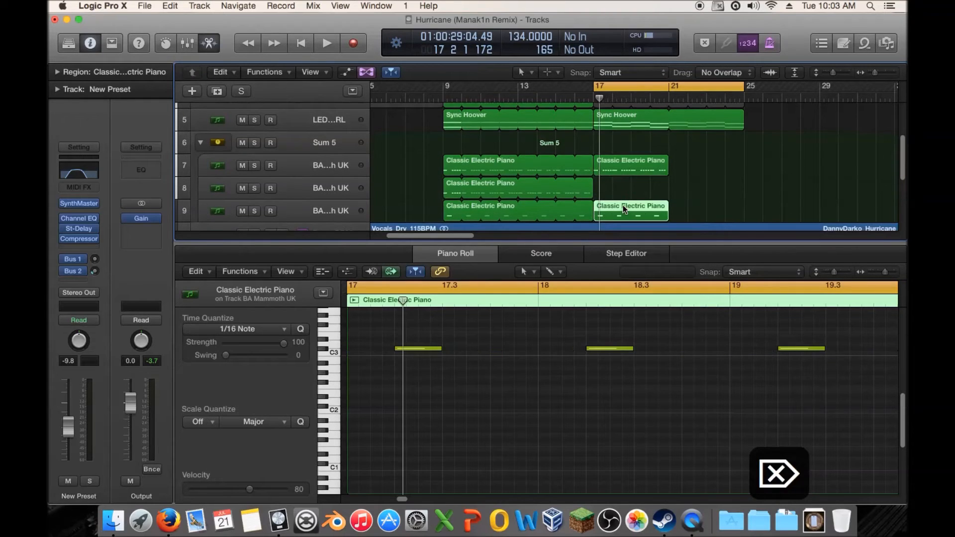
{"action": "left_click", "coordinate": [616, 123]}
{"action": "left_click", "coordinate": [542, 368]}
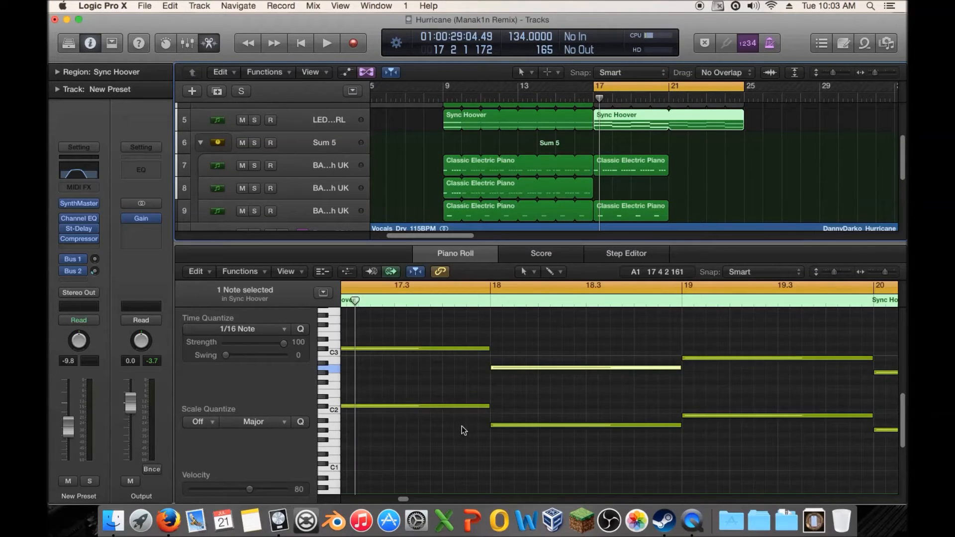
{"action": "left_click", "coordinate": [439, 406]}
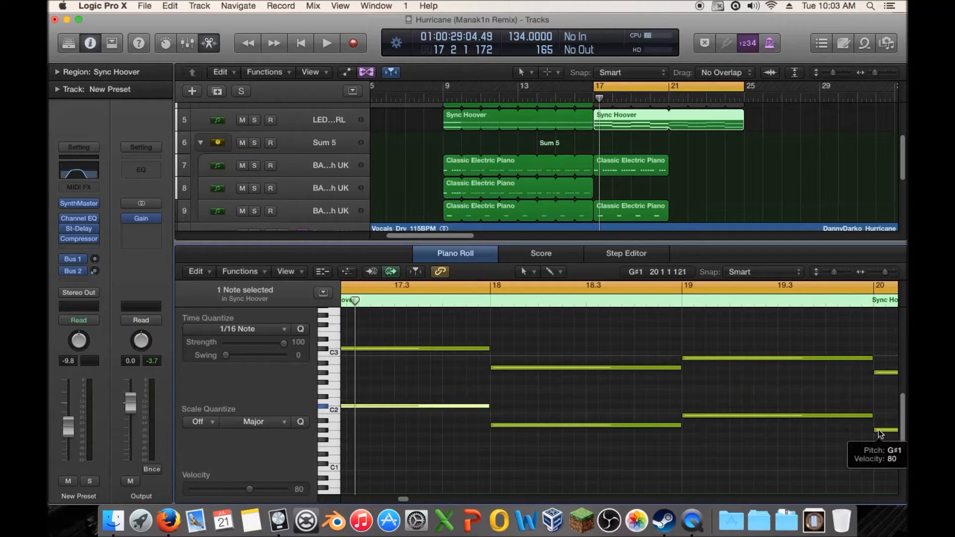
{"action": "left_click", "coordinate": [612, 208]}
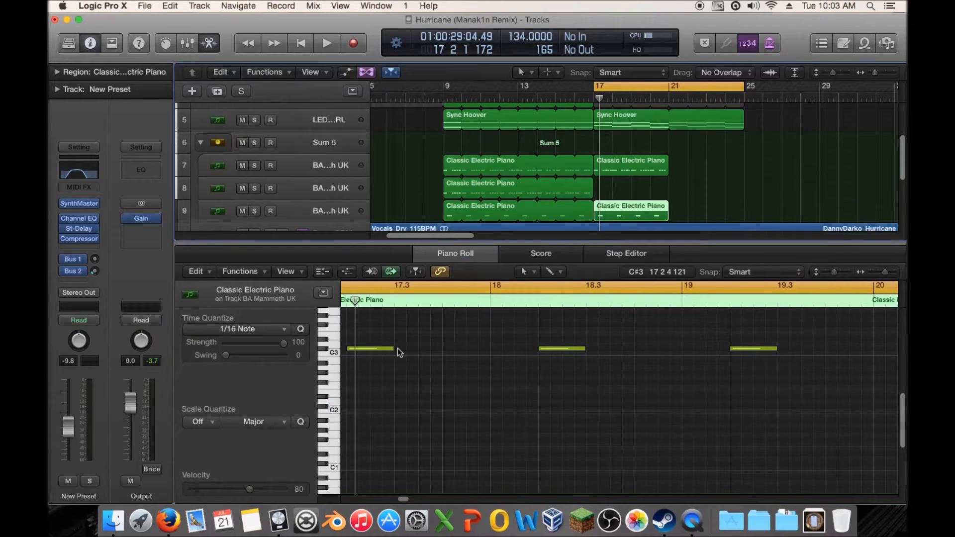
{"action": "left_click_drag", "start_coordinate": [556, 347], "coordinate": [580, 365]}
{"action": "left_click_drag", "start_coordinate": [744, 348], "coordinate": [746, 358]}
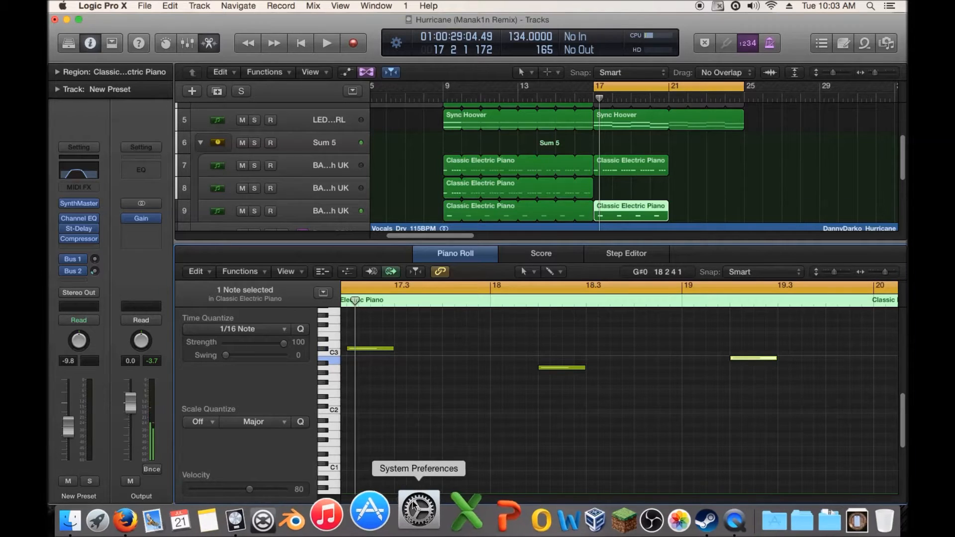
{"action": "left_click_drag", "start_coordinate": [403, 498], "coordinate": [409, 502]}
{"action": "left_click_drag", "start_coordinate": [604, 349], "coordinate": [604, 372]}
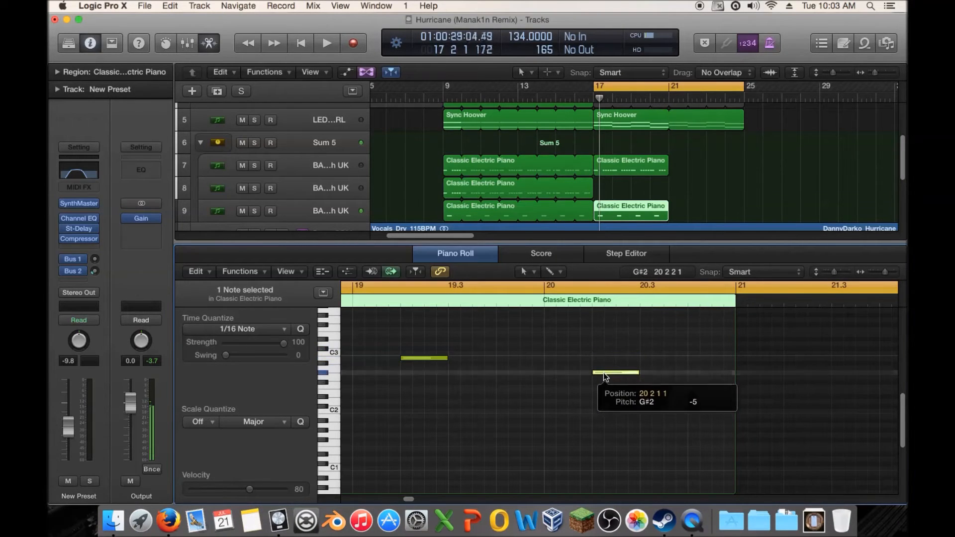
Transpose the track 7 region's note groups to G#2 in bar 20, A2 in bar 18 and B2 in bar 19
{"action": "left_click", "coordinate": [608, 163]}
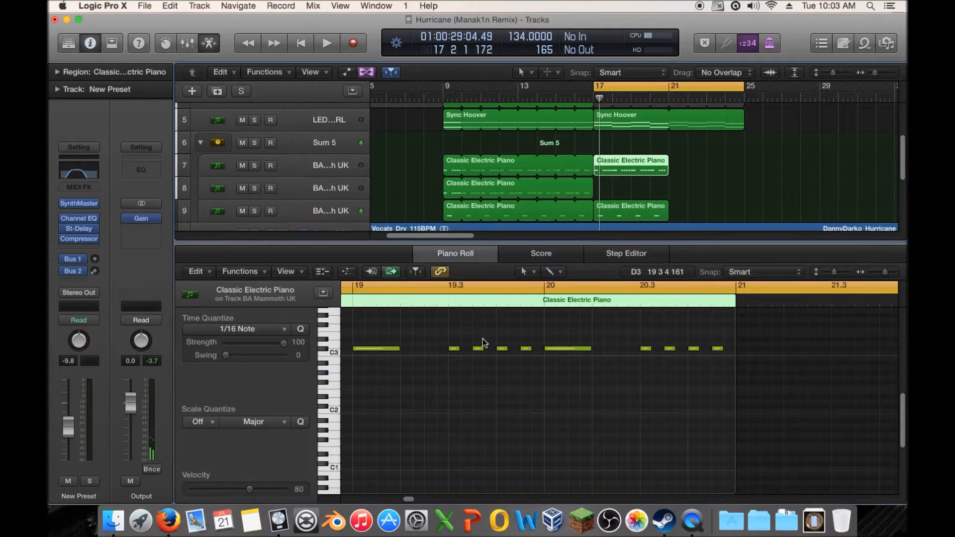
{"action": "left_click_drag", "start_coordinate": [721, 330], "coordinate": [558, 375]}
{"action": "left_click_drag", "start_coordinate": [409, 499], "coordinate": [407, 500]}
{"action": "left_click_drag", "start_coordinate": [720, 331], "coordinate": [523, 364]}
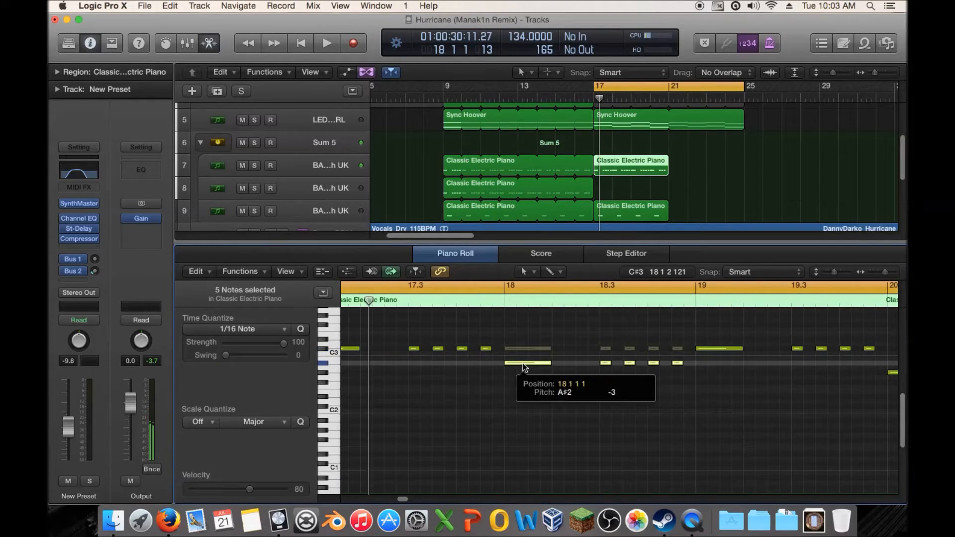
{"action": "left_click_drag", "start_coordinate": [523, 363], "coordinate": [523, 366]}
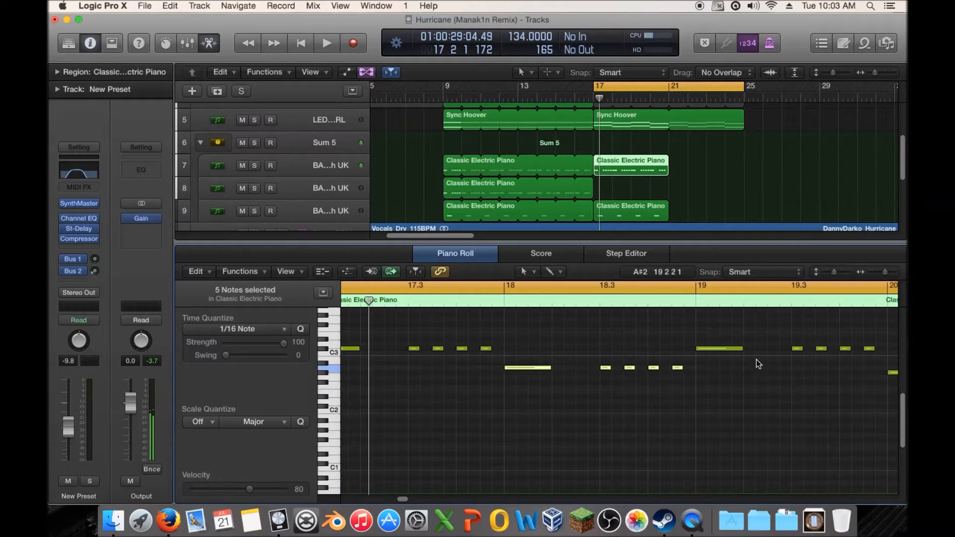
{"action": "left_click_drag", "start_coordinate": [885, 331], "coordinate": [711, 358]}
Copy the edited track 7 region onto track 8 and loop all three Classic Electric Piano regions out to bar 25
{"action": "left_click_drag", "start_coordinate": [614, 168], "coordinate": [614, 190]}
{"action": "key", "text": "space"}
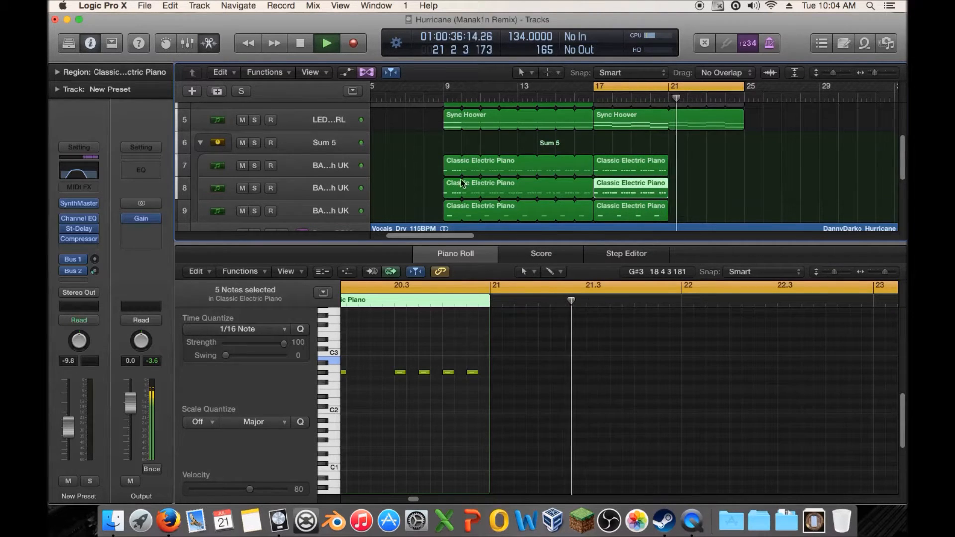
{"action": "left_click_drag", "start_coordinate": [688, 164], "coordinate": [644, 210]}
{"action": "left_click_drag", "start_coordinate": [667, 166], "coordinate": [746, 162]}
Play the arrangement from bar 9 through to bar 25 with the cycle range turned off
{"action": "scroll", "coordinate": [746, 162], "scroll_direction": "up", "scroll_amount": 3}
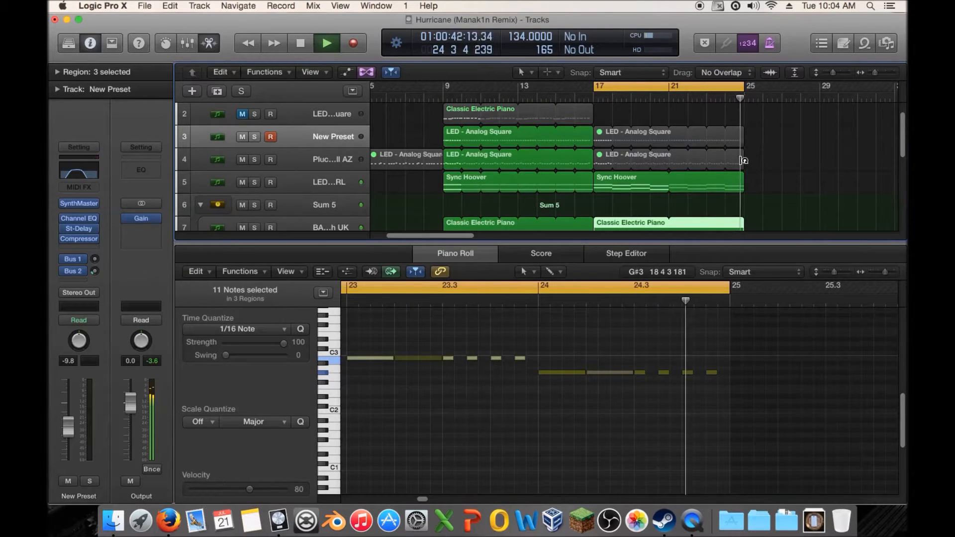
{"action": "scroll", "coordinate": [724, 160], "scroll_direction": "down", "scroll_amount": 8}
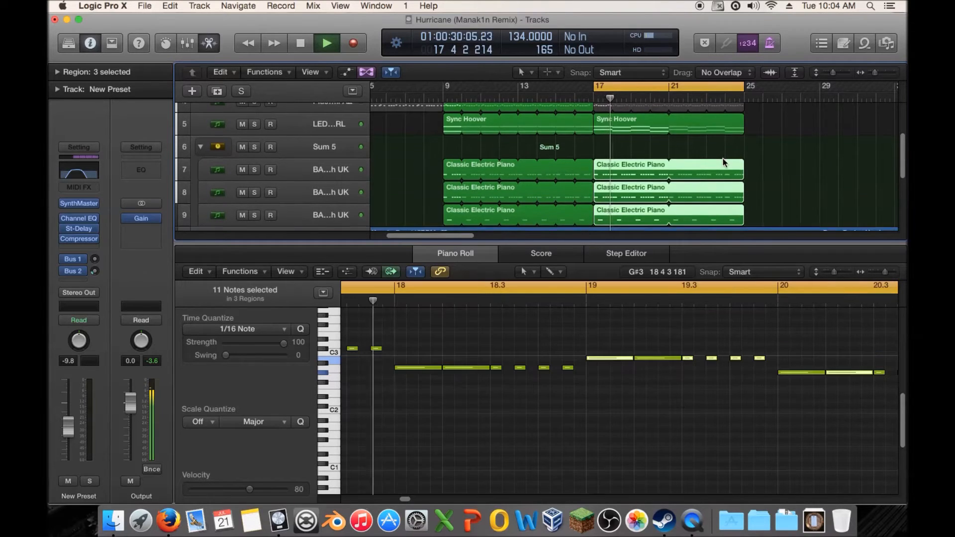
{"action": "scroll", "coordinate": [723, 158], "scroll_direction": "up", "scroll_amount": 1}
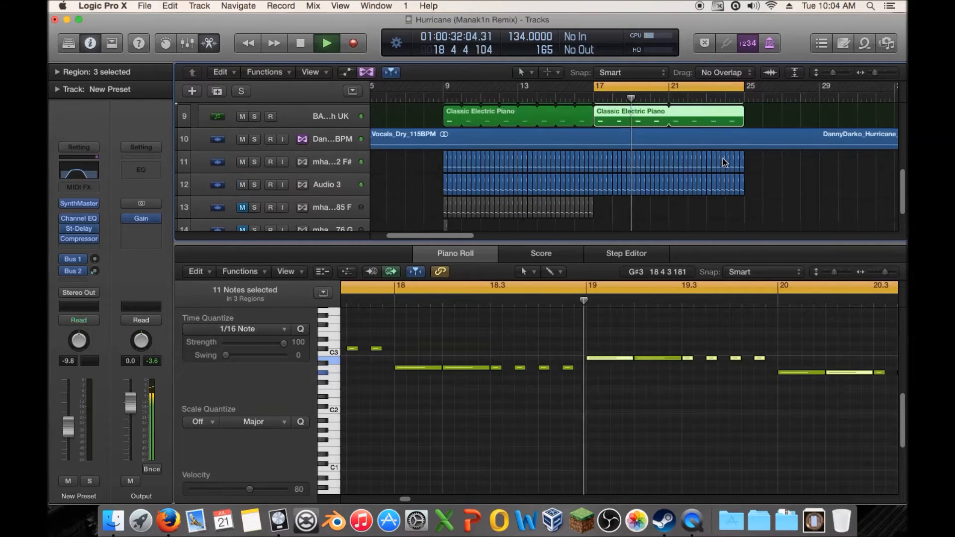
{"action": "key", "text": "space"}
{"action": "left_click", "coordinate": [439, 98]}
{"action": "key", "text": "space"}
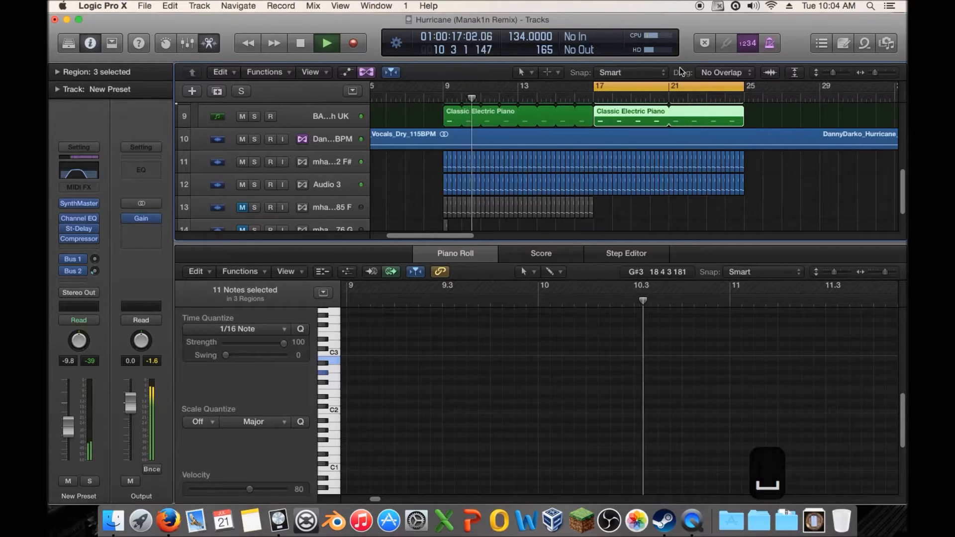
{"action": "left_click", "coordinate": [689, 87]}
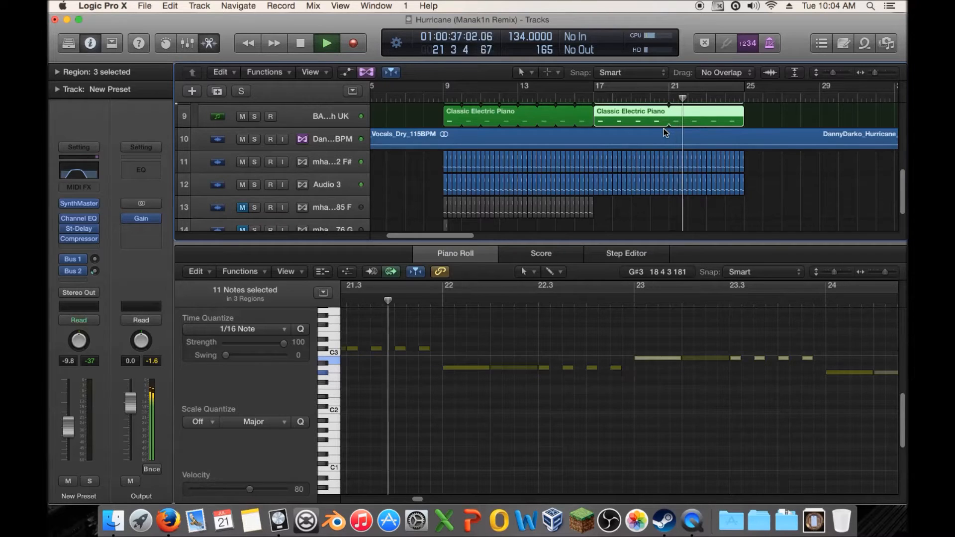
{"action": "scroll", "coordinate": [746, 138], "scroll_direction": "up", "scroll_amount": 3}
{"action": "scroll", "coordinate": [747, 138], "scroll_direction": "up", "scroll_amount": 4}
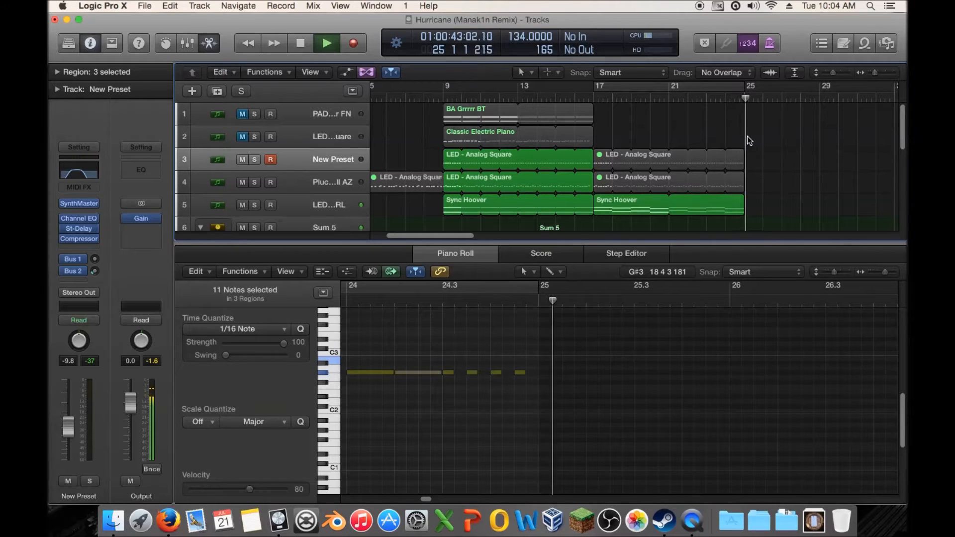
{"action": "key", "text": "space"}
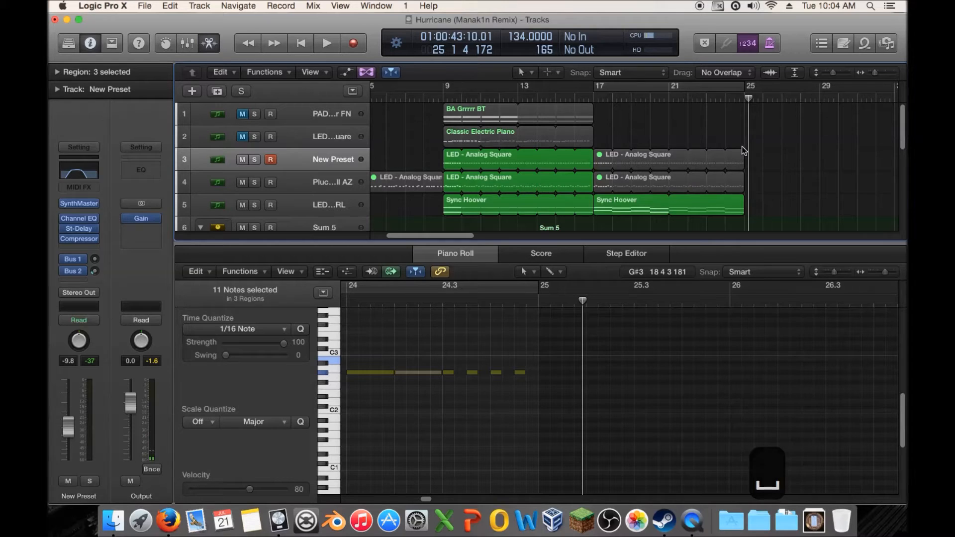
Shorten the muted New Preset loop at bar 17 to one bar and unmute the pluck region below it
{"action": "left_click_drag", "start_coordinate": [740, 154], "coordinate": [612, 155]}
{"action": "left_click", "coordinate": [600, 179]}
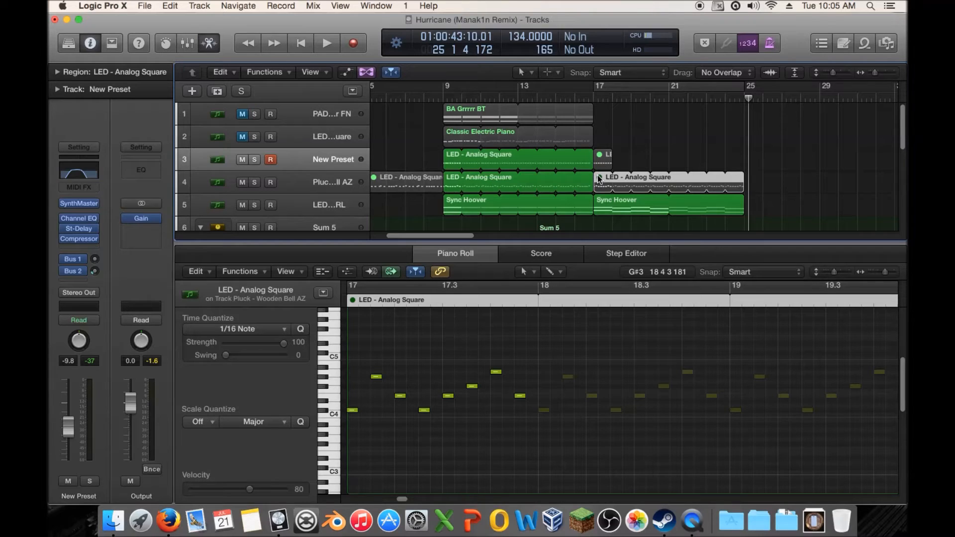
{"action": "key", "text": "ctrl+m"}
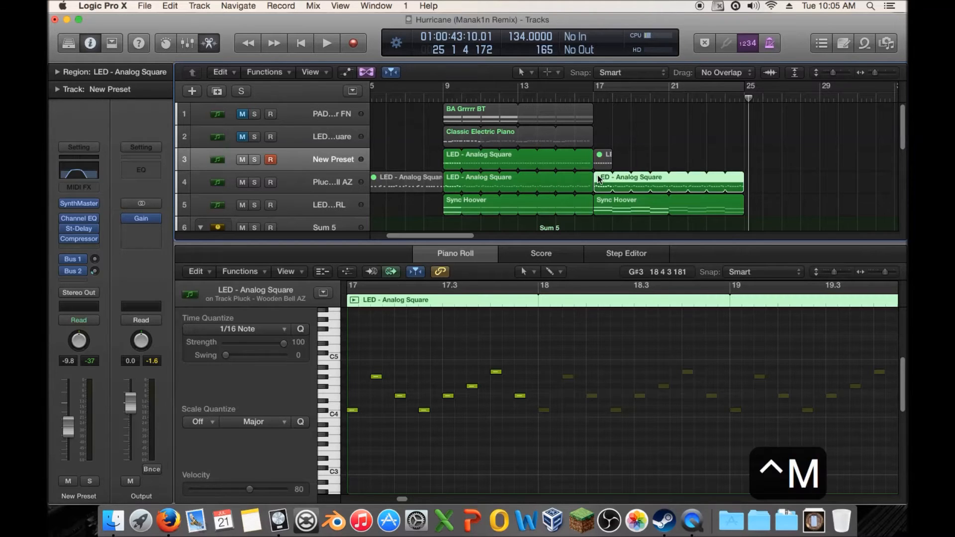
Shorten the looped pluck region to end at bar 19, place a copy from bar 19 to 21 and play it with cycling on
{"action": "left_click", "coordinate": [603, 88]}
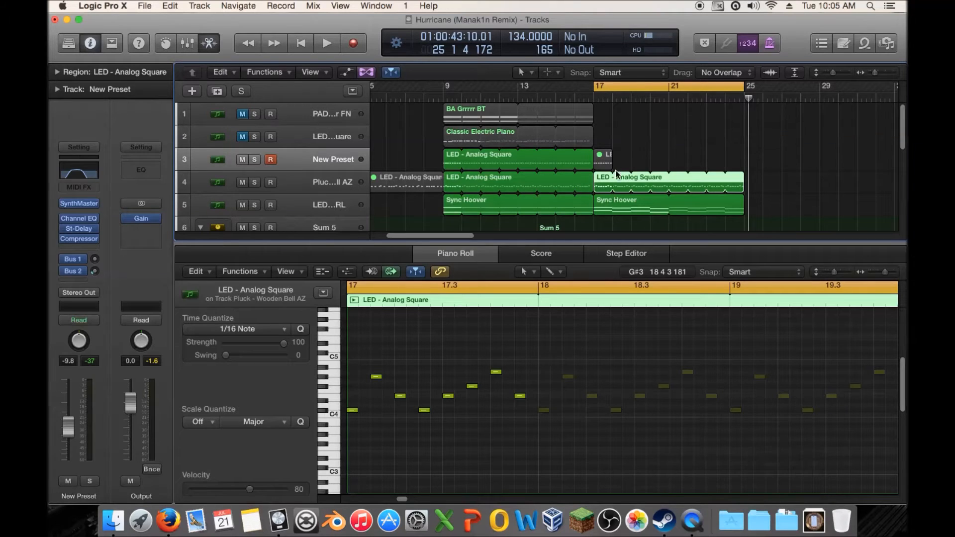
{"action": "key", "text": "space"}
{"action": "left_click_drag", "start_coordinate": [743, 179], "coordinate": [641, 182]}
{"action": "key", "text": "space"}
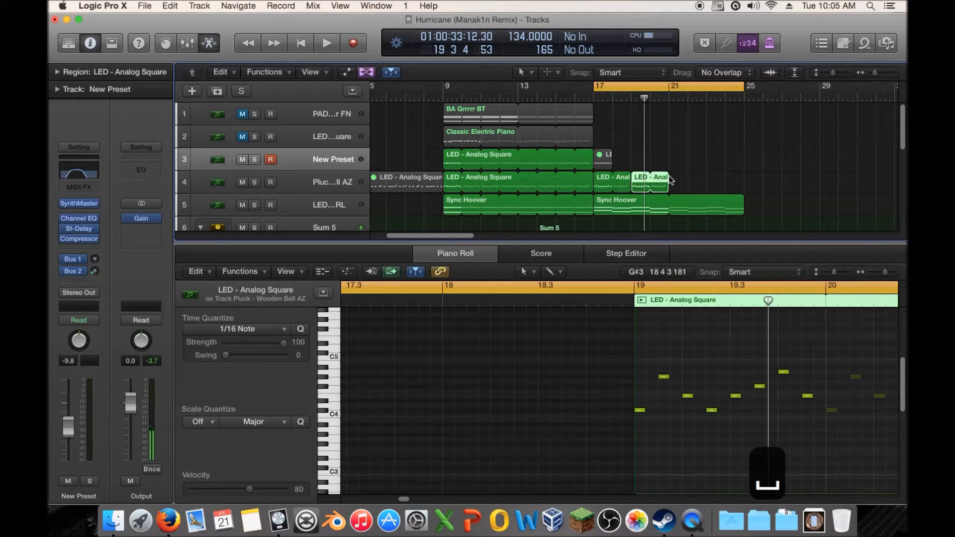
{"action": "key", "text": "space"}
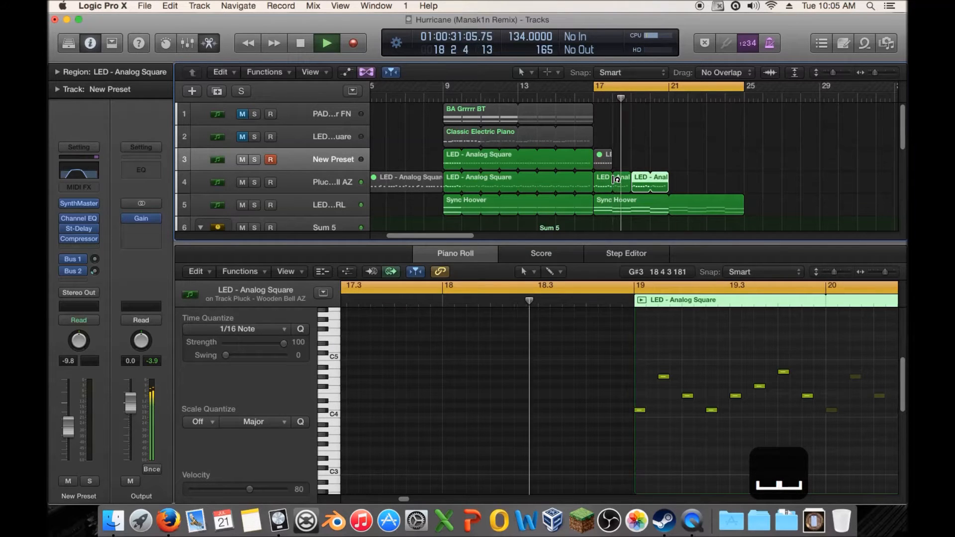
{"action": "key", "text": "space"}
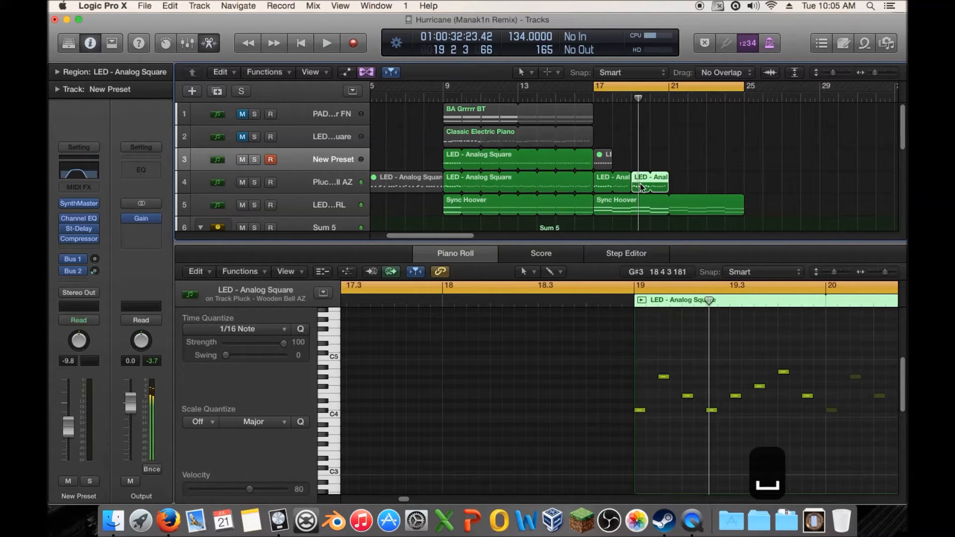
Try transposing the copied pluck pattern at bar 19 up three semitones, play it back and undo the transposition
{"action": "left_click_drag", "start_coordinate": [642, 427], "coordinate": [841, 353]}
{"action": "left_click_drag", "start_coordinate": [641, 413], "coordinate": [641, 398]}
{"action": "key", "text": "space"}
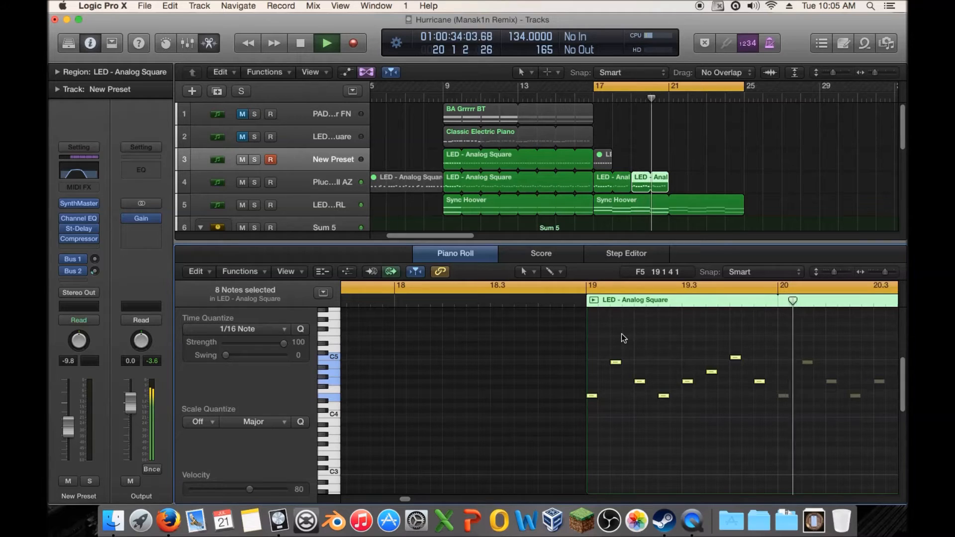
{"action": "key", "text": "space"}
{"action": "left_click", "coordinate": [710, 314]}
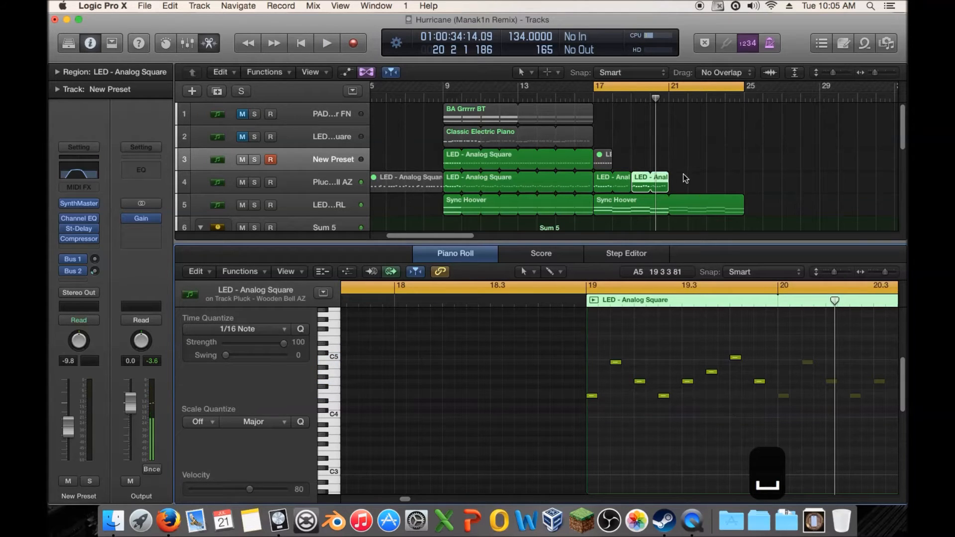
{"action": "key", "text": "super+z"}
{"action": "key", "text": "super+z"}
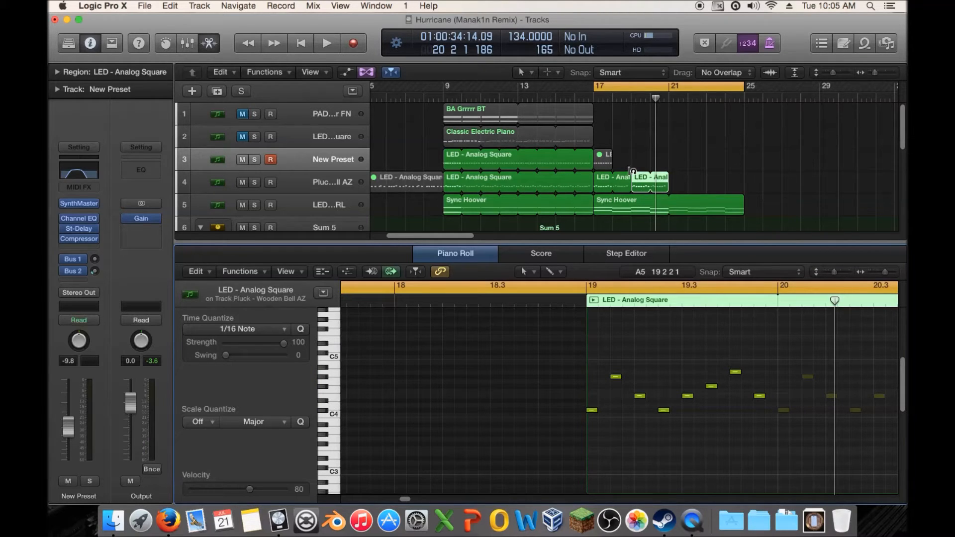
Play the copied pluck at bar 19, then try raising its second and third notes and undo both changes
{"action": "key", "text": "space"}
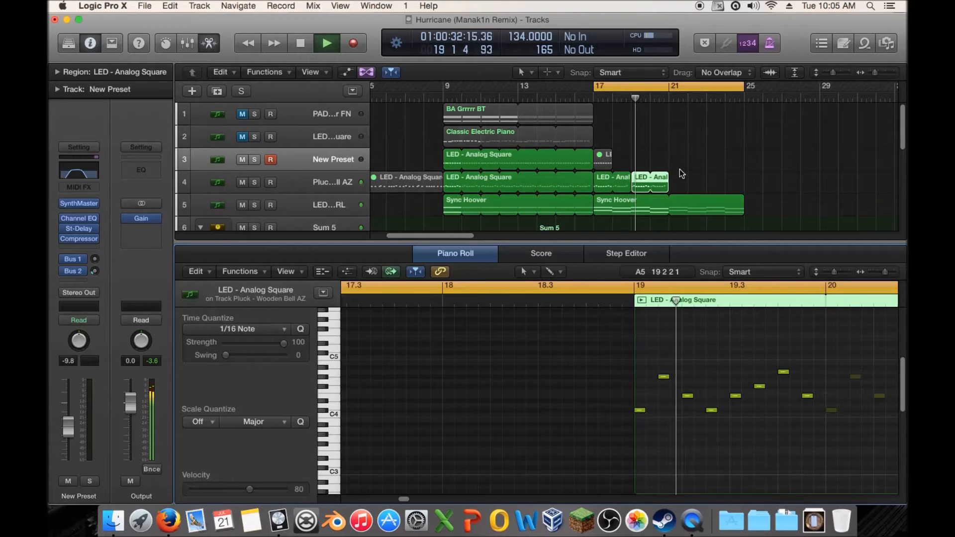
{"action": "key", "text": "space"}
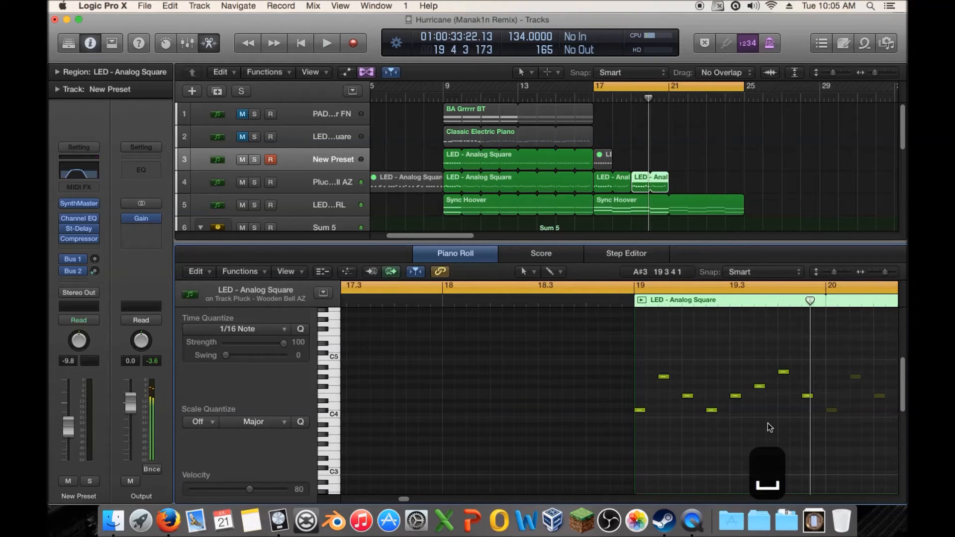
{"action": "left_click_drag", "start_coordinate": [685, 413], "coordinate": [668, 419]}
{"action": "left_click_drag", "start_coordinate": [664, 375], "coordinate": [664, 364]}
{"action": "left_click_drag", "start_coordinate": [689, 398], "coordinate": [688, 379]}
{"action": "key", "text": "super+z"}
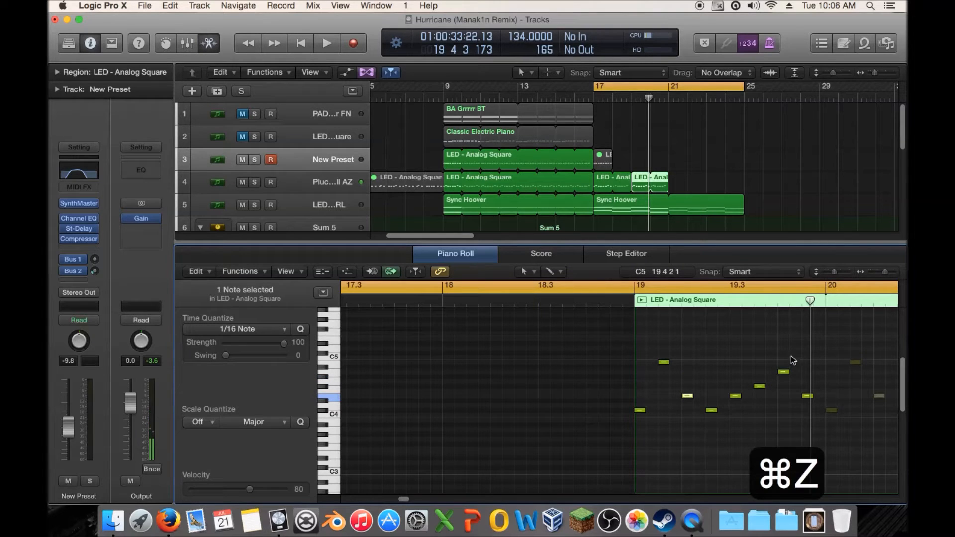
{"action": "key", "text": "super+z"}
Try raising the middle six pluck notes at bar 19 three semitones, with the third and fifth at G#4 and the fourth at F#4
{"action": "left_click_drag", "start_coordinate": [780, 345], "coordinate": [663, 433]}
{"action": "left_click_drag", "start_coordinate": [664, 377], "coordinate": [715, 391]}
{"action": "left_click", "coordinate": [689, 381]}
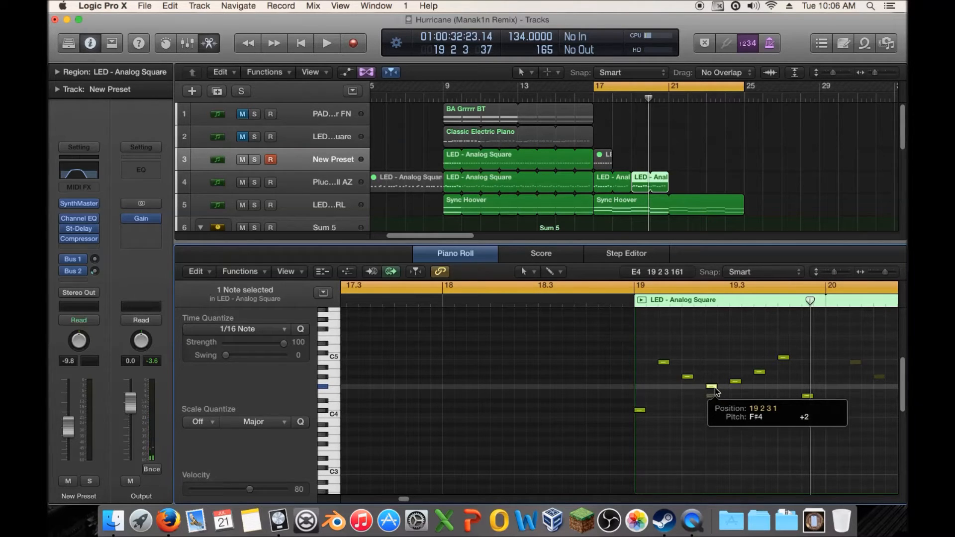
{"action": "left_click_drag", "start_coordinate": [714, 388], "coordinate": [714, 389]}
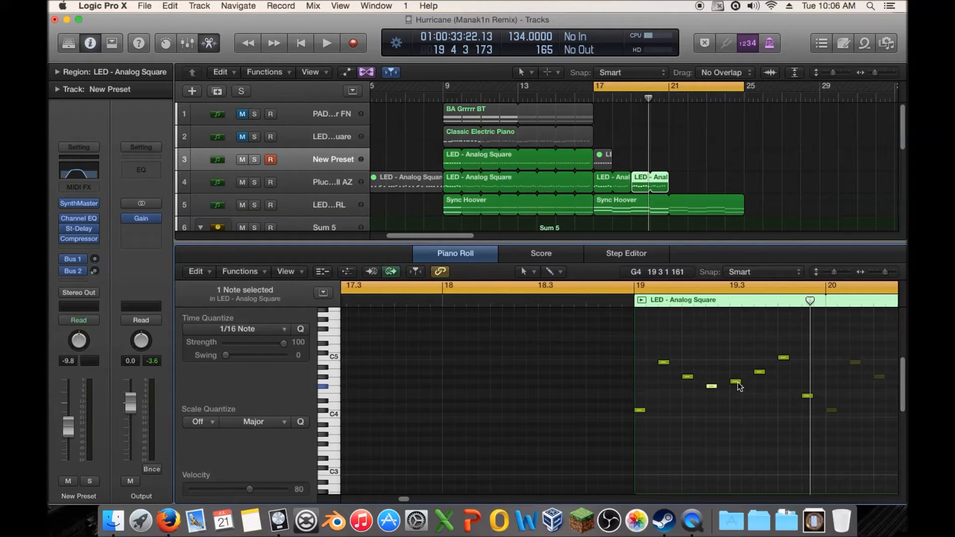
{"action": "left_click", "coordinate": [736, 381]}
{"action": "key", "text": "space"}
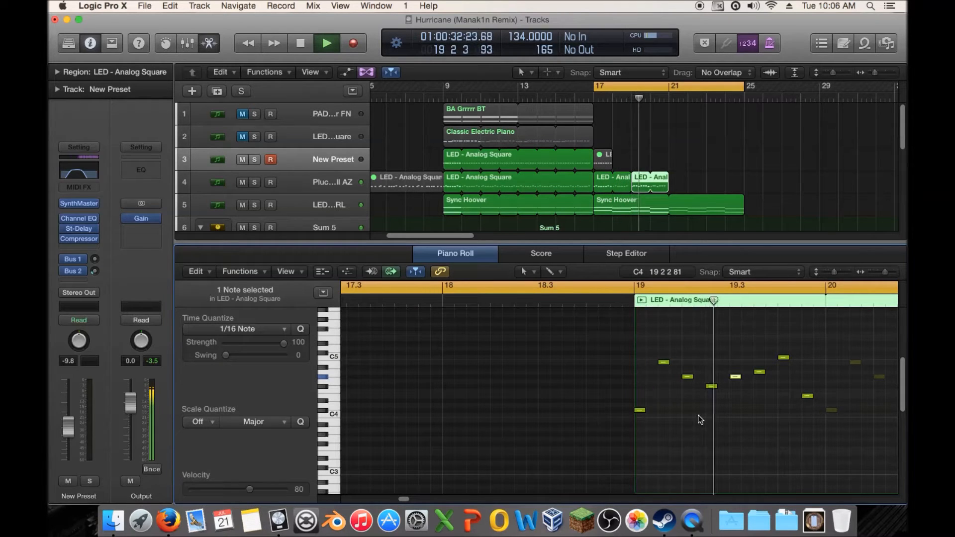
{"action": "key", "text": "space"}
Try the fourth pluck note at bar 19 on E4 and play the section from bar 17
{"action": "left_click_drag", "start_coordinate": [711, 386], "coordinate": [709, 396]}
{"action": "key", "text": "space"}
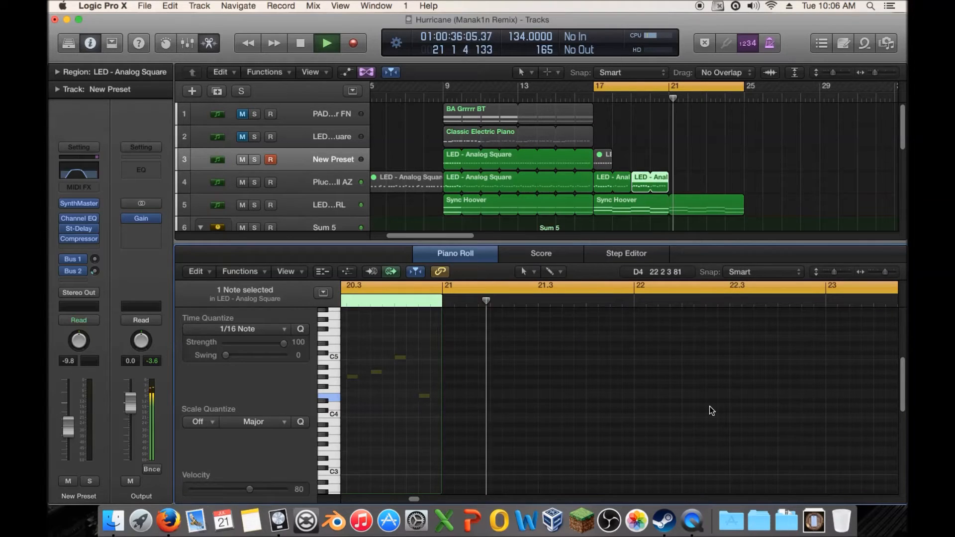
{"action": "key", "text": "space"}
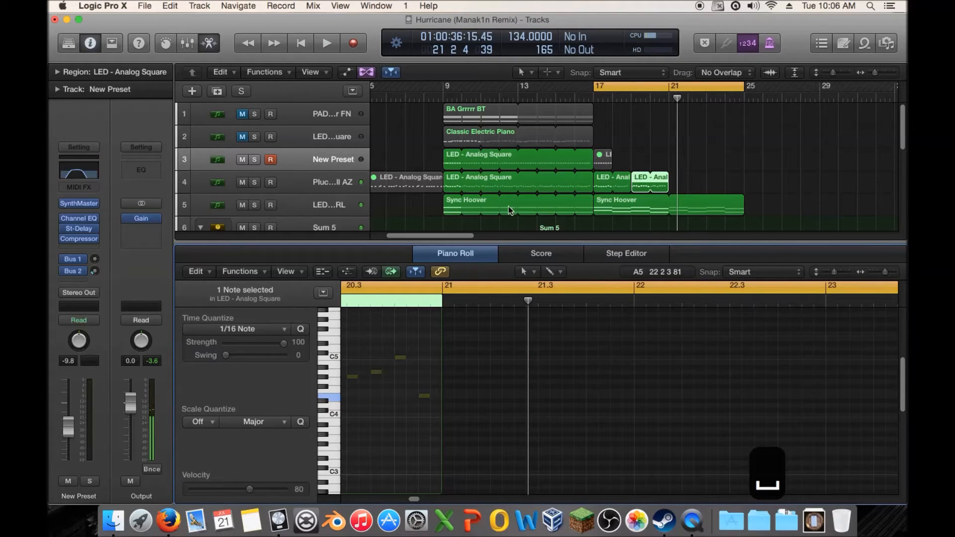
{"action": "left_click", "coordinate": [591, 94]}
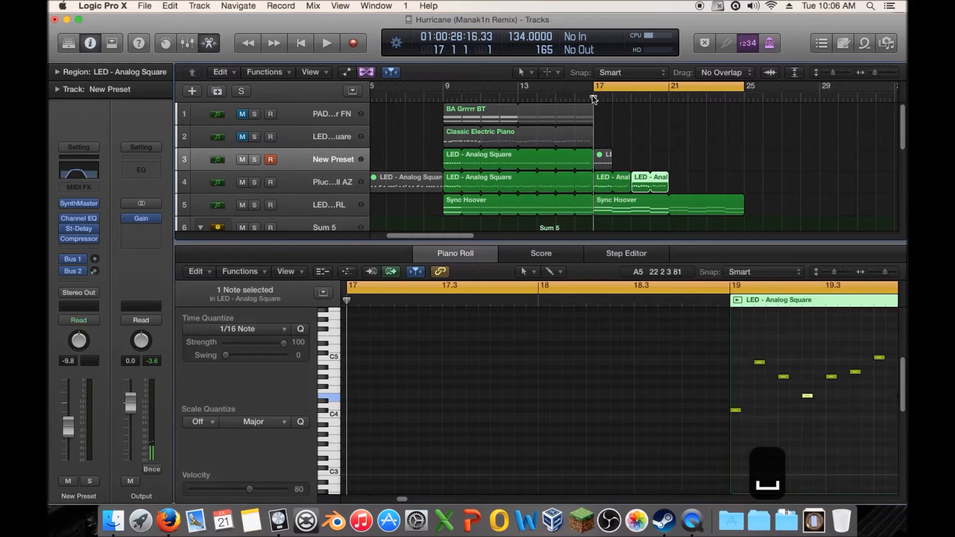
{"action": "key", "text": "space"}
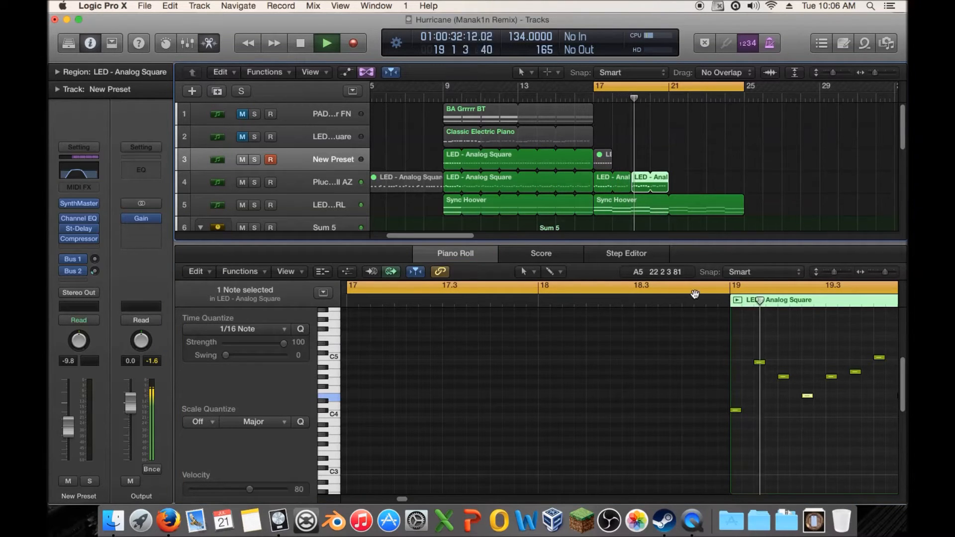
{"action": "key", "text": "space"}
Try raising the seventh pluck note at bar 19 to C#5 and the eighth to A4, and play the pattern
{"action": "left_click_drag", "start_coordinate": [737, 436], "coordinate": [765, 362]}
{"action": "left_click_drag", "start_coordinate": [824, 356], "coordinate": [876, 345]}
{"action": "scroll", "coordinate": [598, 378], "scroll_direction": "right", "scroll_amount": 5}
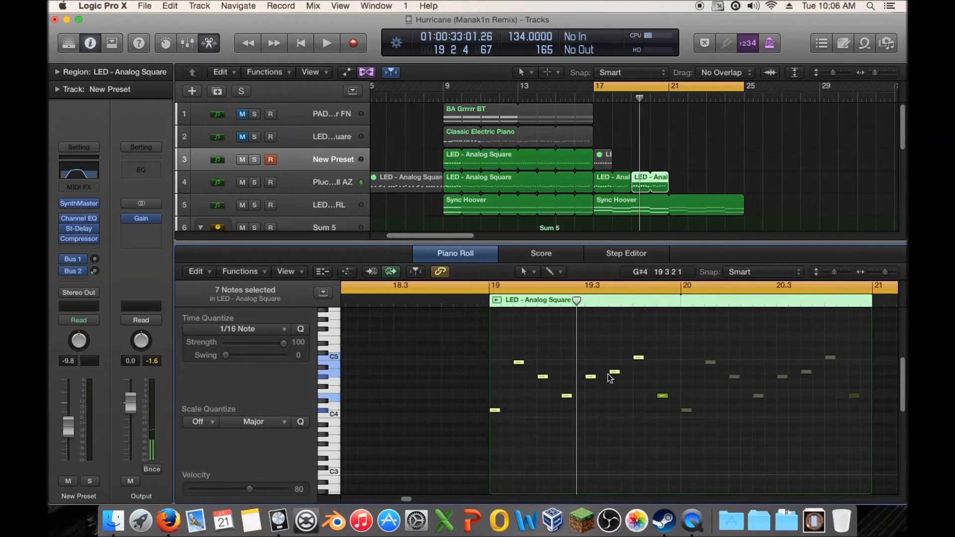
{"action": "left_click_drag", "start_coordinate": [659, 334], "coordinate": [639, 356]}
{"action": "left_click_drag", "start_coordinate": [501, 427], "coordinate": [509, 363]}
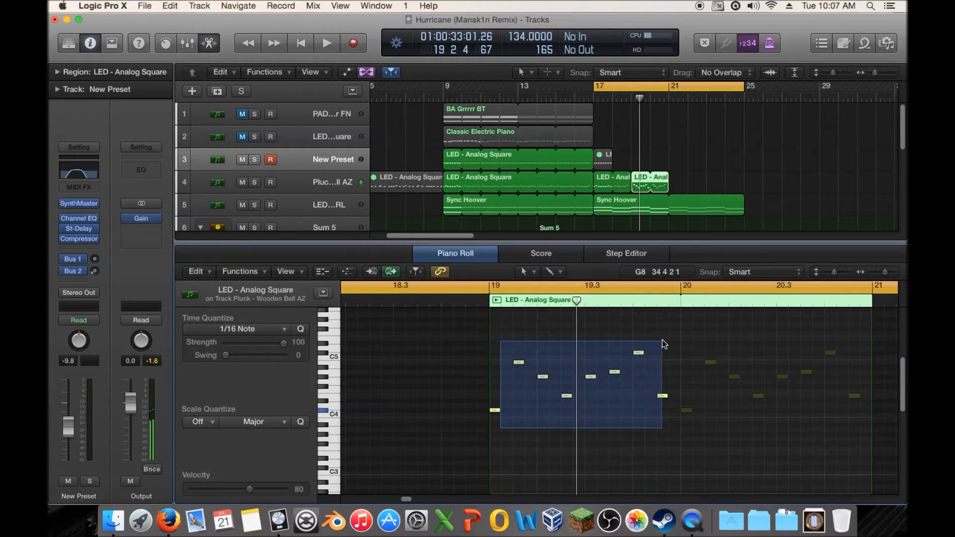
{"action": "left_click_drag", "start_coordinate": [661, 340], "coordinate": [665, 343]}
{"action": "left_click", "coordinate": [662, 396]}
{"action": "left_click_drag", "start_coordinate": [662, 396], "coordinate": [663, 374]}
{"action": "mouse_move", "coordinate": [502, 433]}
{"action": "left_mouse_down"}
{"action": "mouse_move", "coordinate": [505, 374]}
{"action": "mouse_move", "coordinate": [584, 342]}
{"action": "mouse_move", "coordinate": [668, 340]}
{"action": "left_mouse_up"}
{"action": "key", "text": "space"}
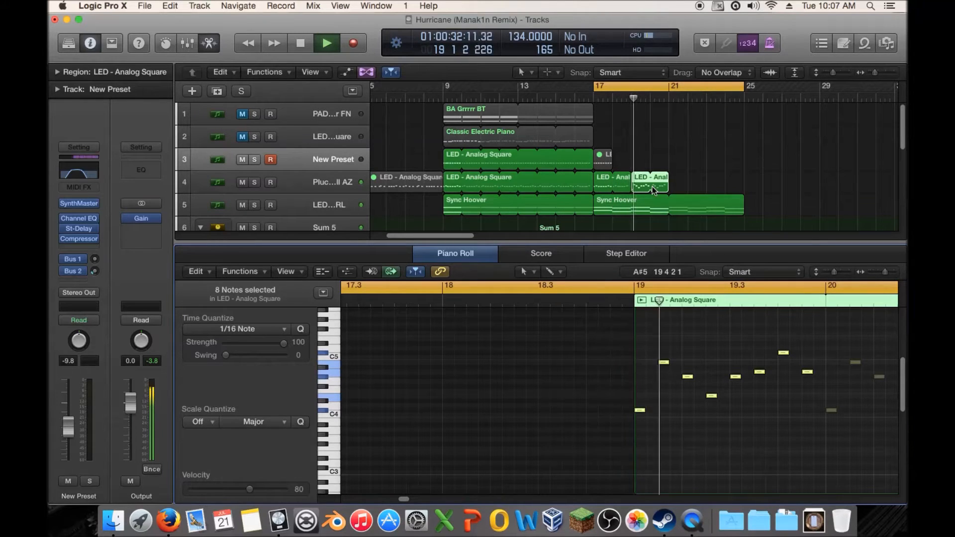
{"action": "key", "text": "space"}
{"action": "left_click_drag", "start_coordinate": [648, 432], "coordinate": [641, 409]}
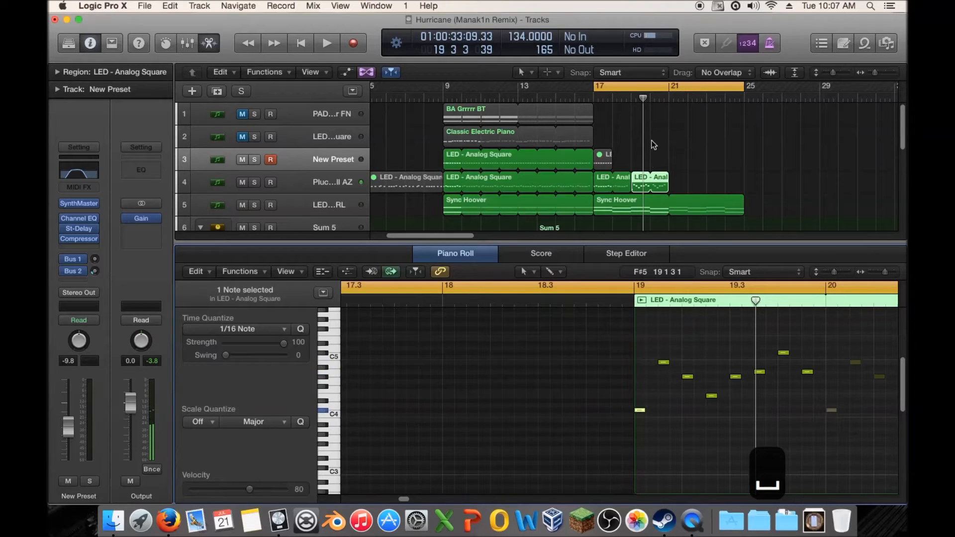
Delete the edited pluck region at bar 19 and replace it with a fresh copy of the bar 17 region
{"action": "left_click", "coordinate": [642, 182]}
{"action": "key", "text": "Delete"}
{"action": "left_click_drag", "start_coordinate": [601, 184], "coordinate": [640, 185]}
Raise the second note of the new pluck region at bar 19 to B4 and play from bar 17
{"action": "left_click_drag", "start_coordinate": [403, 350], "coordinate": [381, 366]}
{"action": "left_click", "coordinate": [594, 99]}
{"action": "key", "text": "space"}
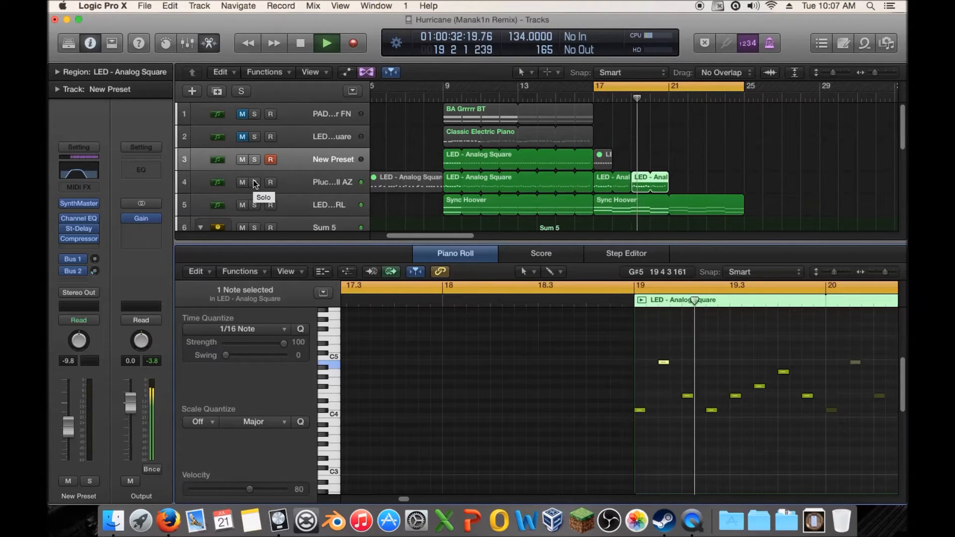
{"action": "key", "text": "space"}
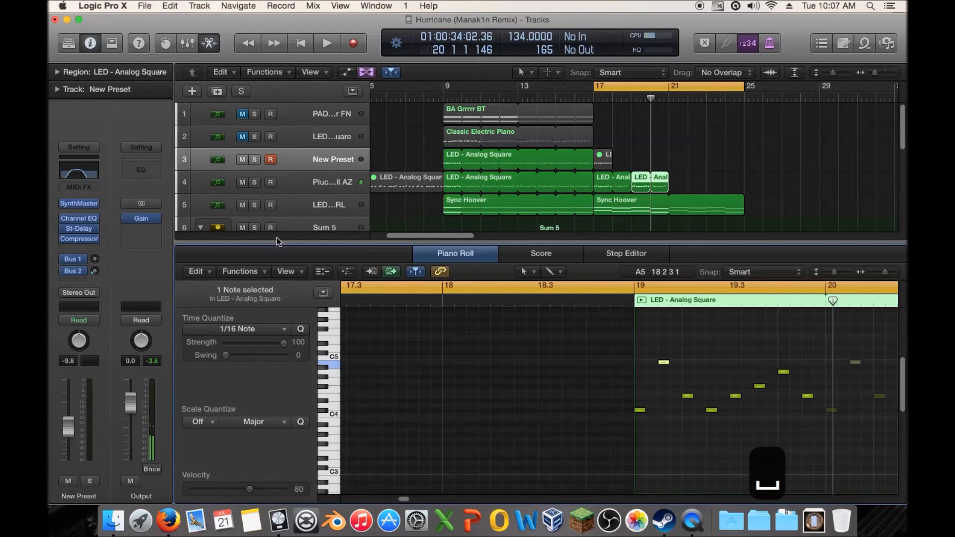
Solo the pluck track, raise the third note at bar 19 to G#4 and play the pattern
{"action": "left_click", "coordinate": [258, 185]}
{"action": "key", "text": "space"}
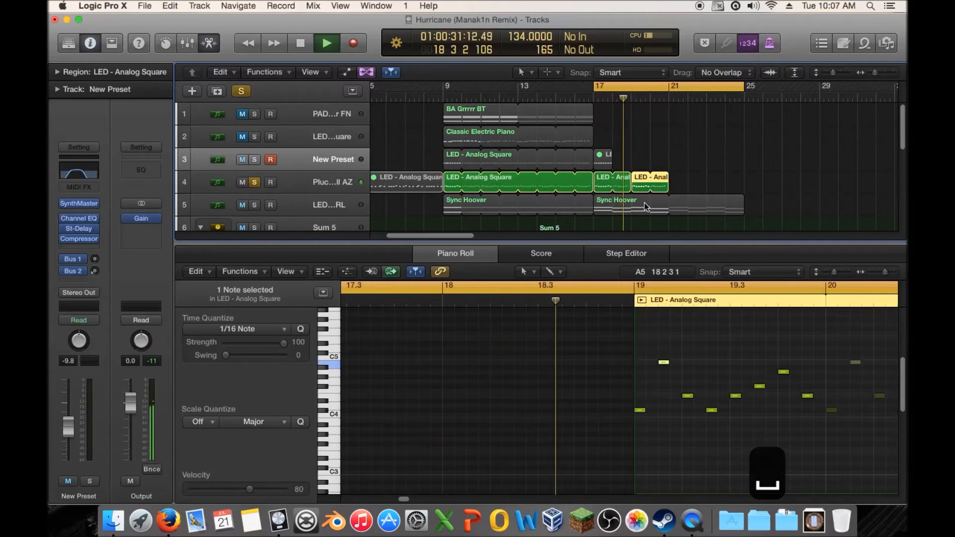
{"action": "key", "text": "space"}
{"action": "left_click", "coordinate": [682, 390]}
{"action": "left_click_drag", "start_coordinate": [686, 395], "coordinate": [687, 381]}
{"action": "key", "text": "space"}
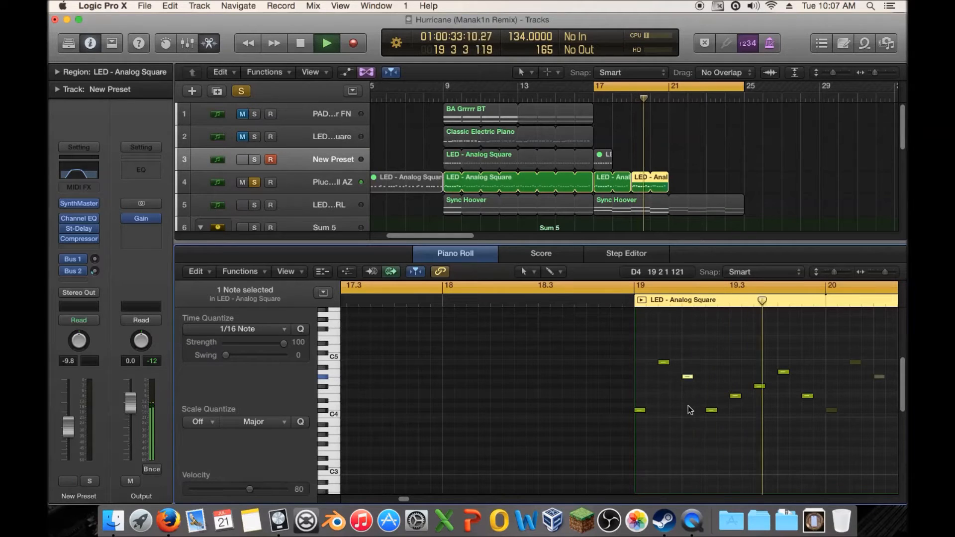
{"action": "key", "text": "space"}
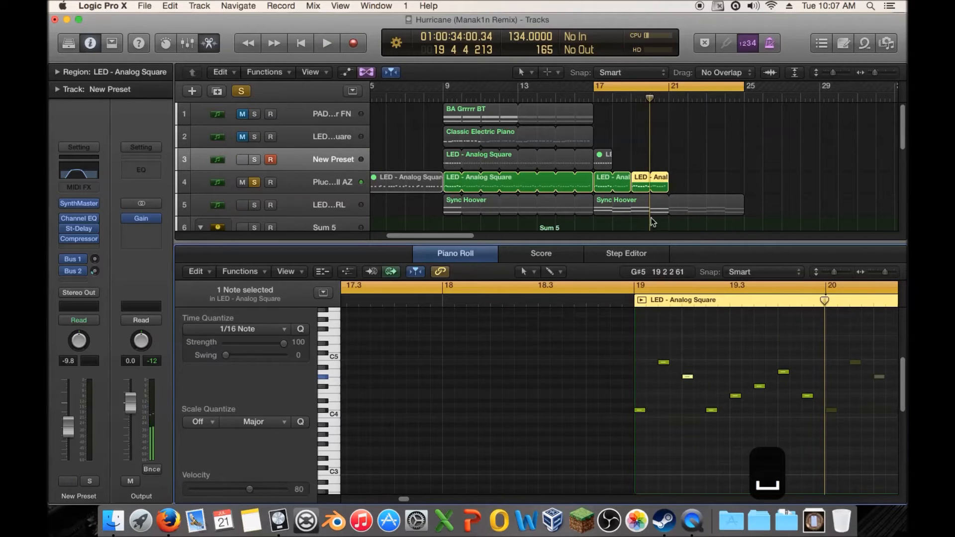
Make the pluck repeat at bar 20 a separate one-bar region, lower its second note to A4 and play it
{"action": "left_click_drag", "start_coordinate": [666, 177], "coordinate": [650, 192]}
{"action": "key", "text": "space"}
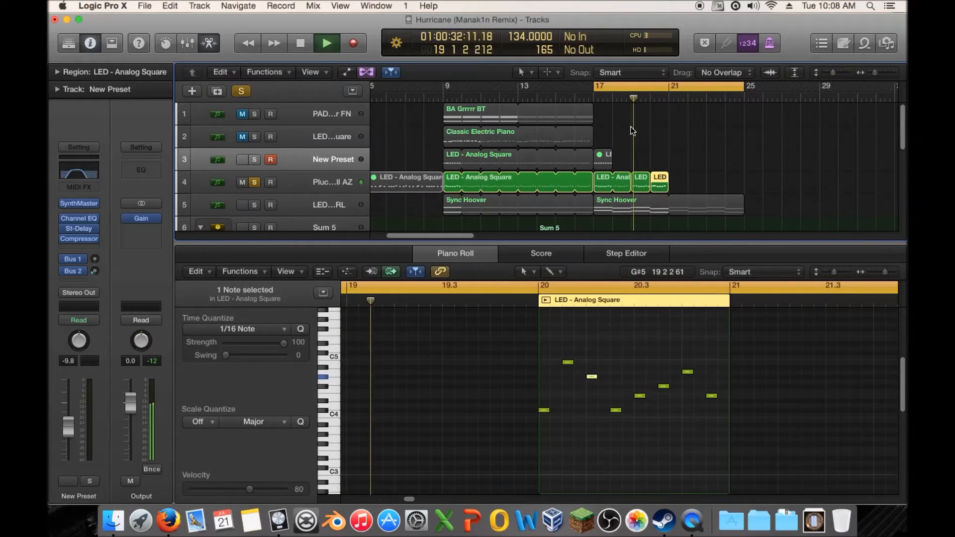
{"action": "key", "text": "space"}
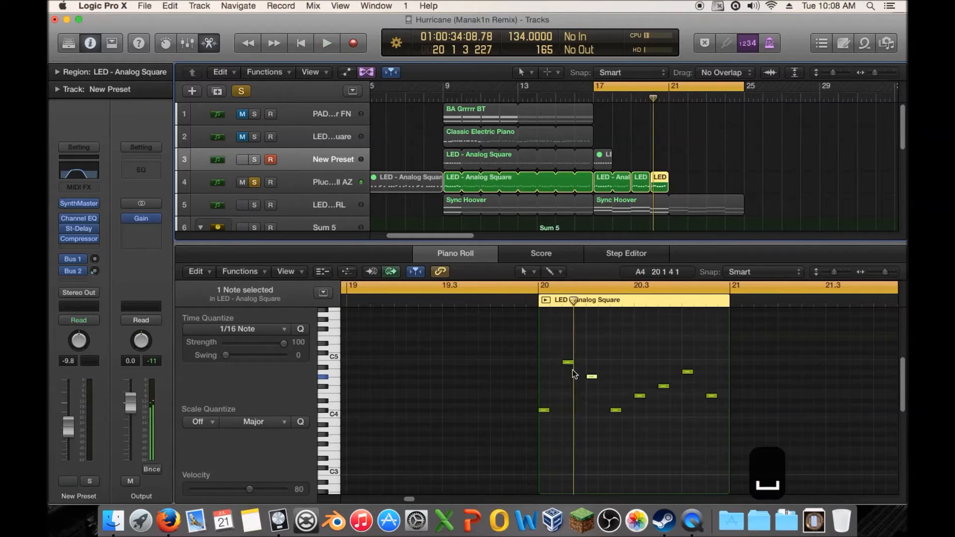
{"action": "left_click_drag", "start_coordinate": [570, 360], "coordinate": [570, 372]}
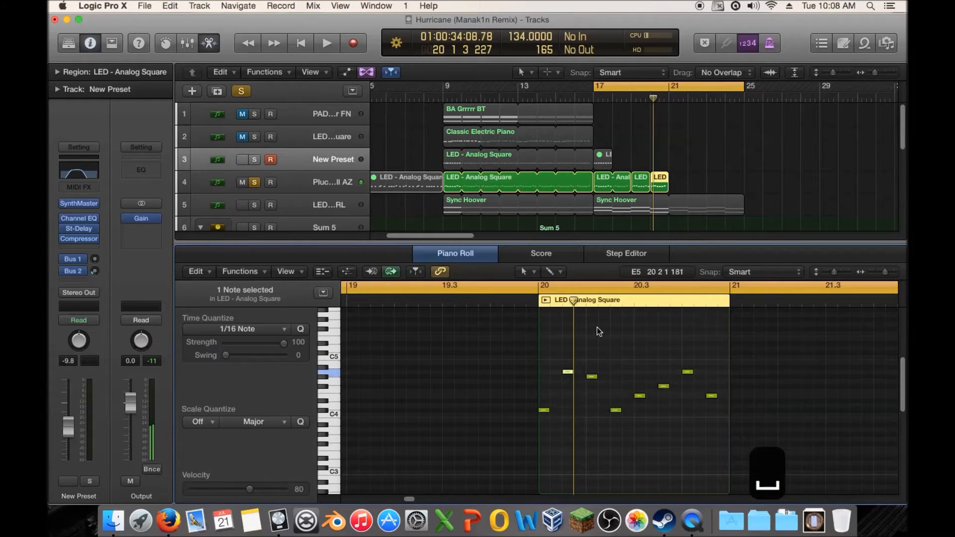
{"action": "double_click", "coordinate": [630, 97]}
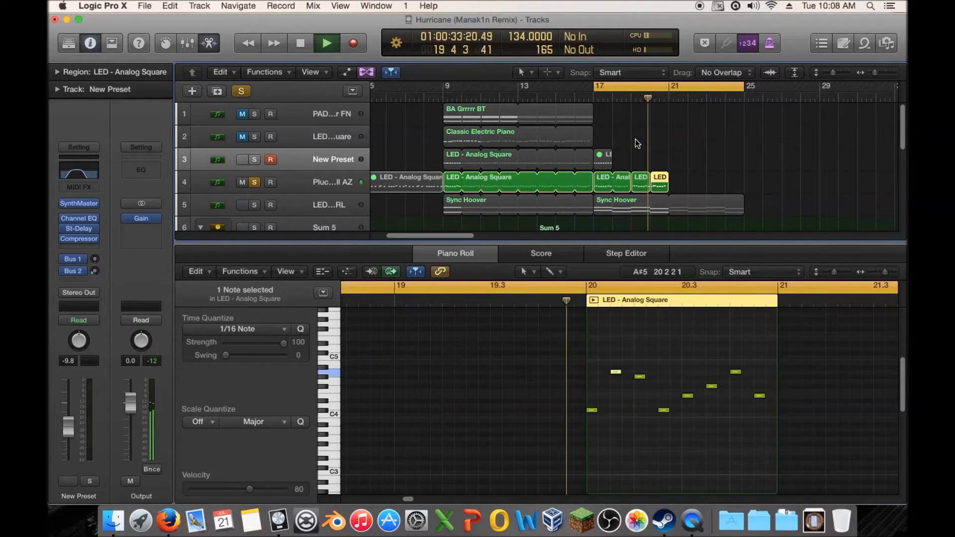
{"action": "key", "text": "space"}
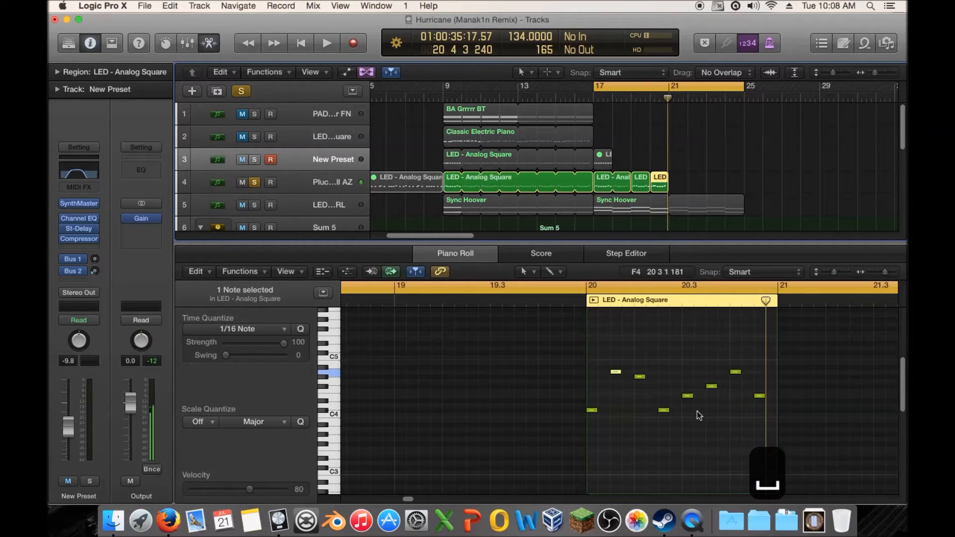
Try lowering the seventh pluck note in the bar 20 region to G#4 and play it back
{"action": "left_click_drag", "start_coordinate": [737, 372], "coordinate": [736, 377]}
{"action": "key", "text": "space"}
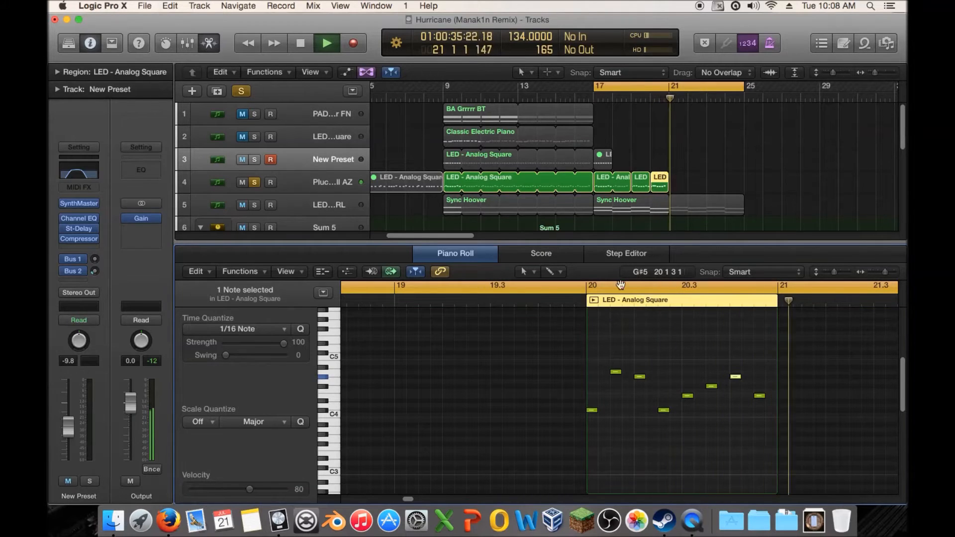
{"action": "key", "text": "space"}
{"action": "key", "text": "space"}
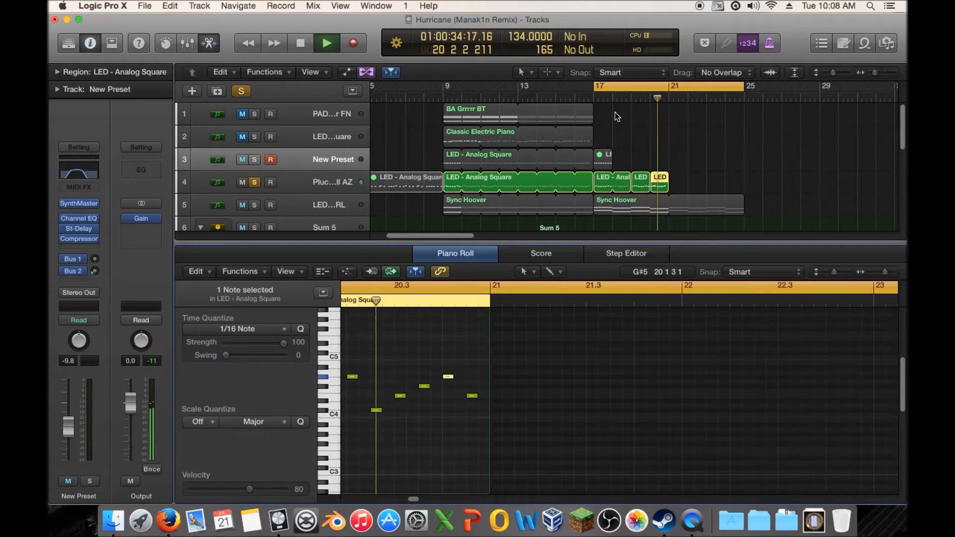
{"action": "key", "text": "space"}
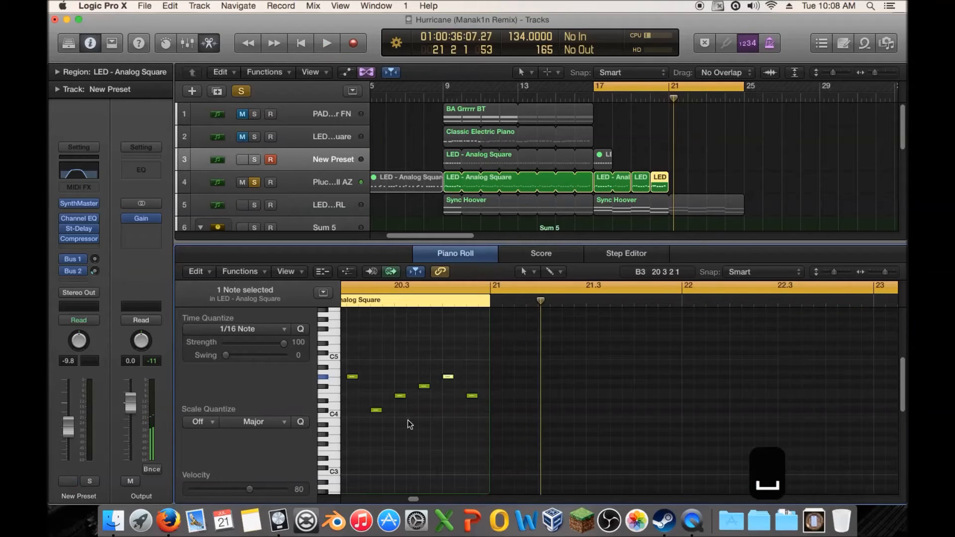
Set the bar 20 pluck's seventh note to E4 and eighth to F#4, and play it soloed and with the solo off
{"action": "left_click_drag", "start_coordinate": [450, 380], "coordinate": [473, 385]}
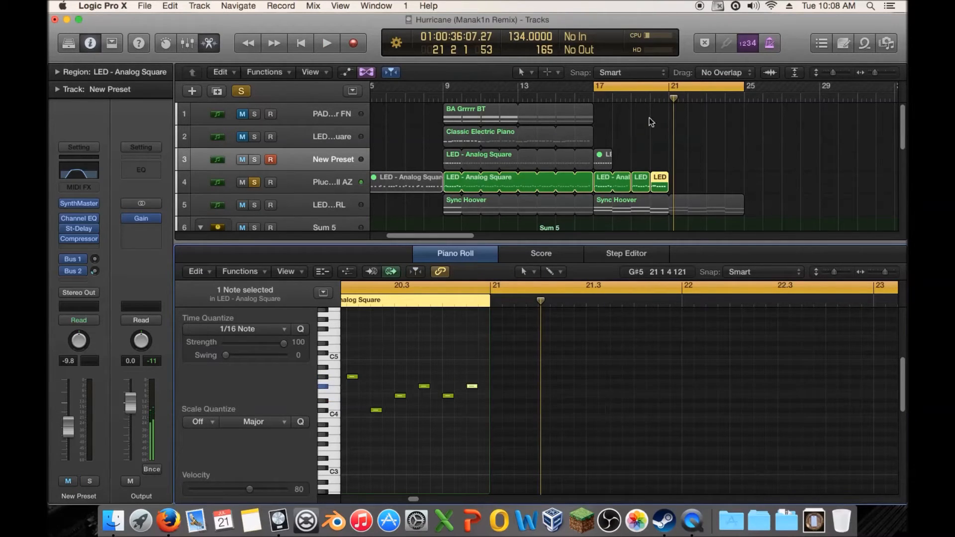
{"action": "left_click", "coordinate": [646, 95]}
{"action": "key", "text": "space"}
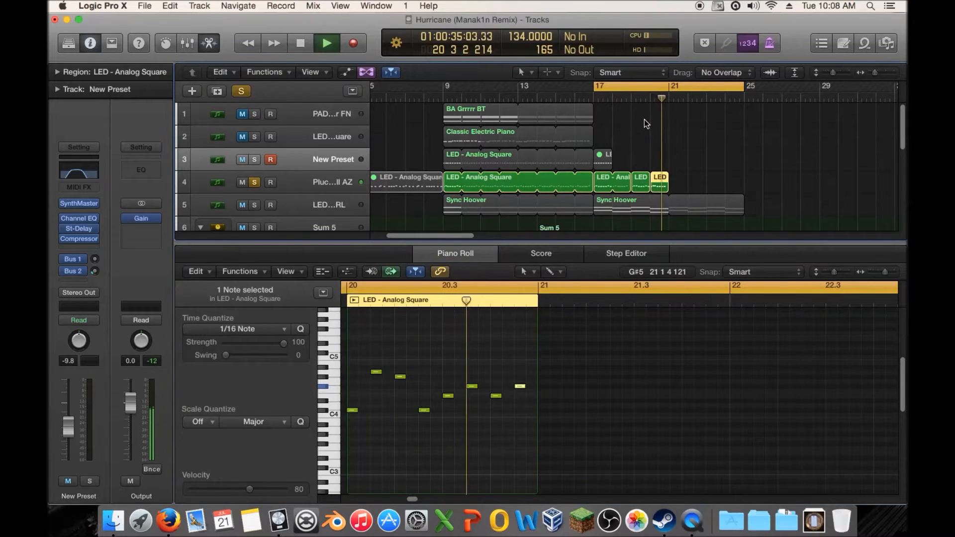
{"action": "key", "text": "space"}
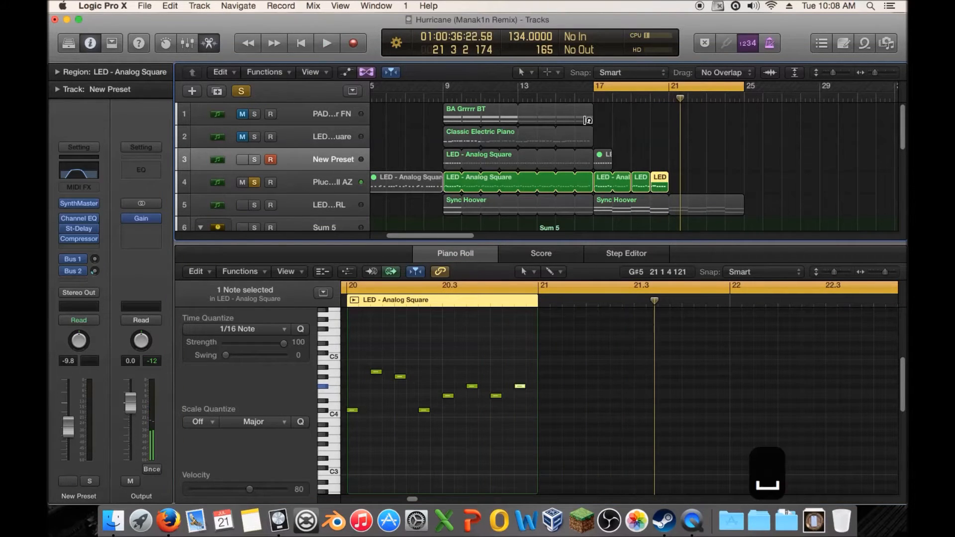
{"action": "left_click", "coordinate": [254, 182]}
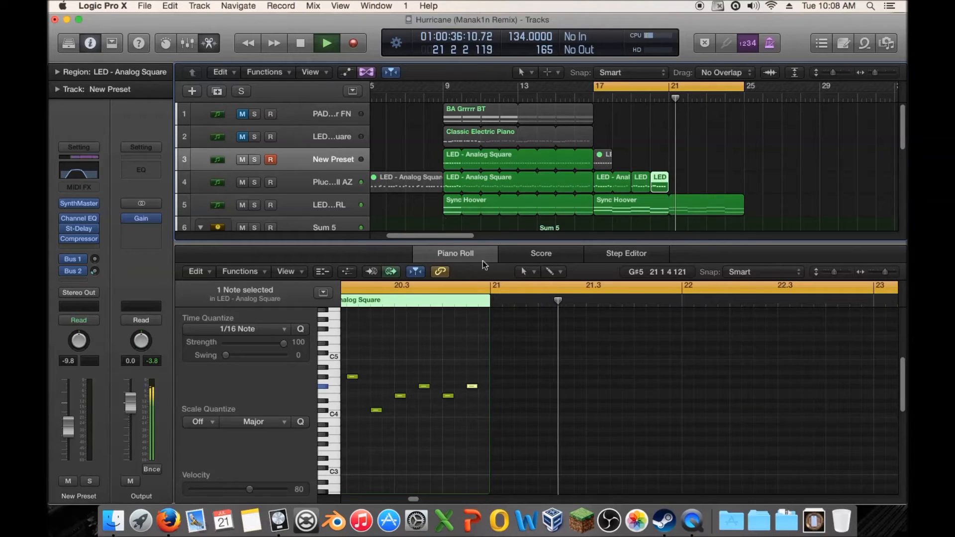
{"action": "key", "text": "space"}
Try lowering the seventh pluck note in the bar 20 region to C#4 and play the section from bar 17
{"action": "left_click_drag", "start_coordinate": [449, 397], "coordinate": [471, 386]}
{"action": "left_click", "coordinate": [472, 386]}
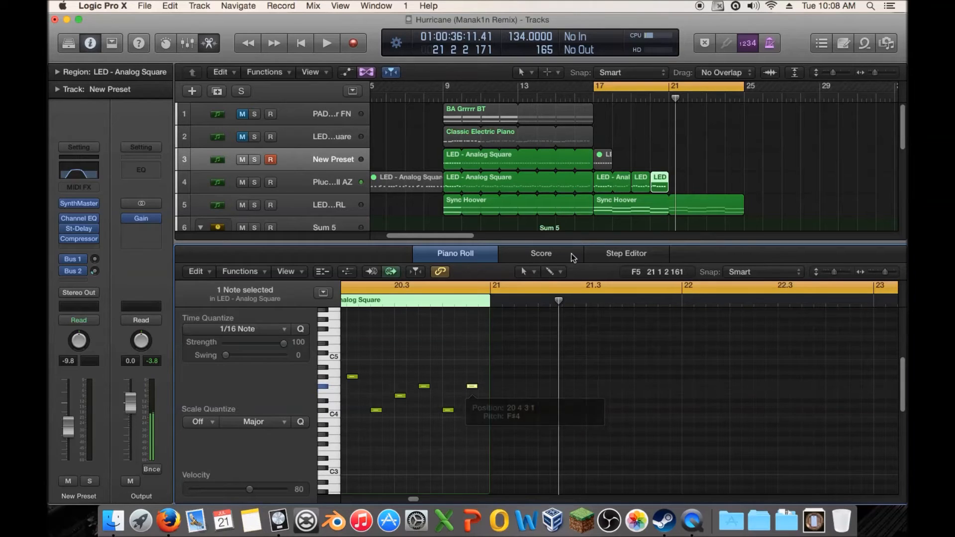
{"action": "left_click", "coordinate": [594, 94]}
{"action": "key", "text": "space"}
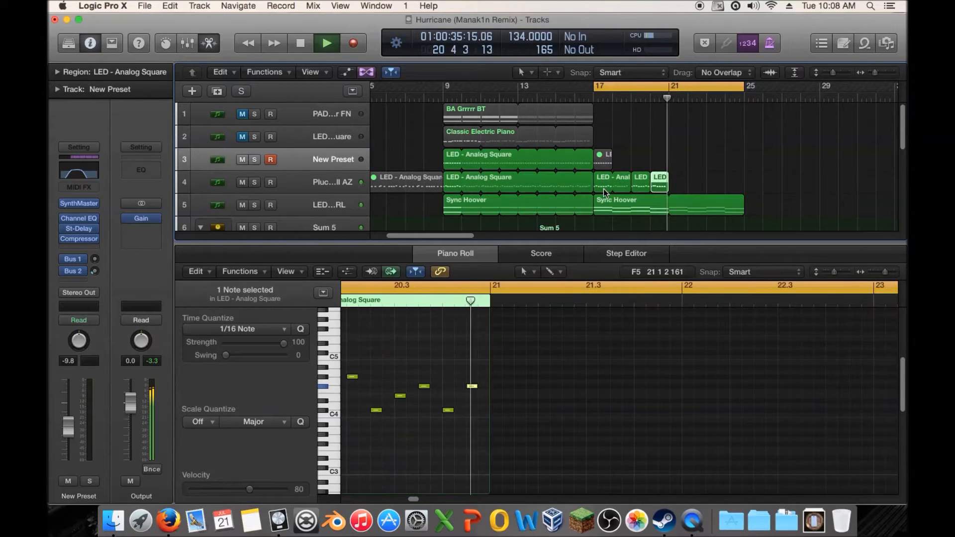
{"action": "key", "text": "space"}
Set the bar 20 pluck's seventh note to E4 and its eighth note to C#4, and play from bar 19
{"action": "left_click_drag", "start_coordinate": [448, 411], "coordinate": [448, 388]}
{"action": "left_click_drag", "start_coordinate": [449, 392], "coordinate": [471, 413]}
{"action": "left_click", "coordinate": [472, 387]}
{"action": "double_click", "coordinate": [628, 98]}
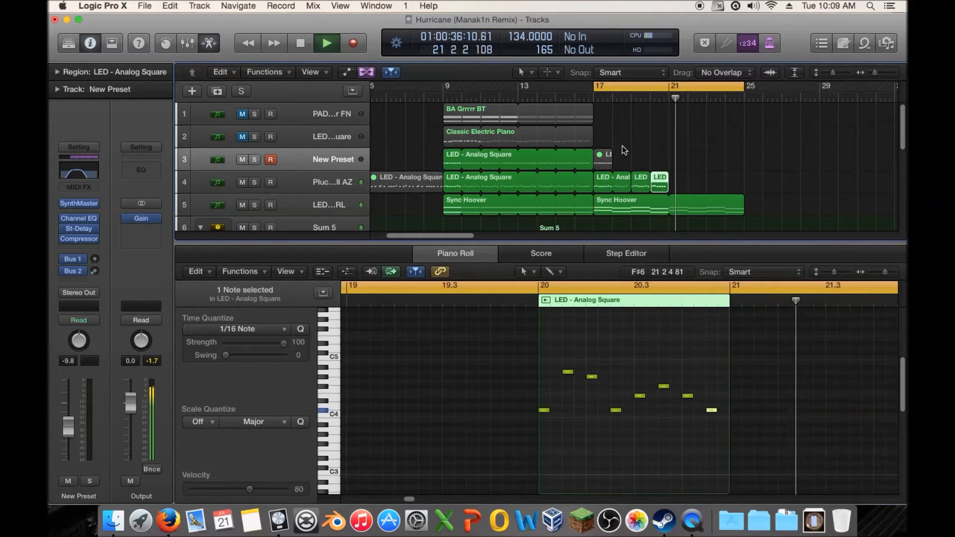
{"action": "key", "text": "space"}
Join the three pluck regions from bar 17 into one, play it, and loop the joined region to bar 25
{"action": "left_click_drag", "start_coordinate": [706, 174], "coordinate": [600, 191]}
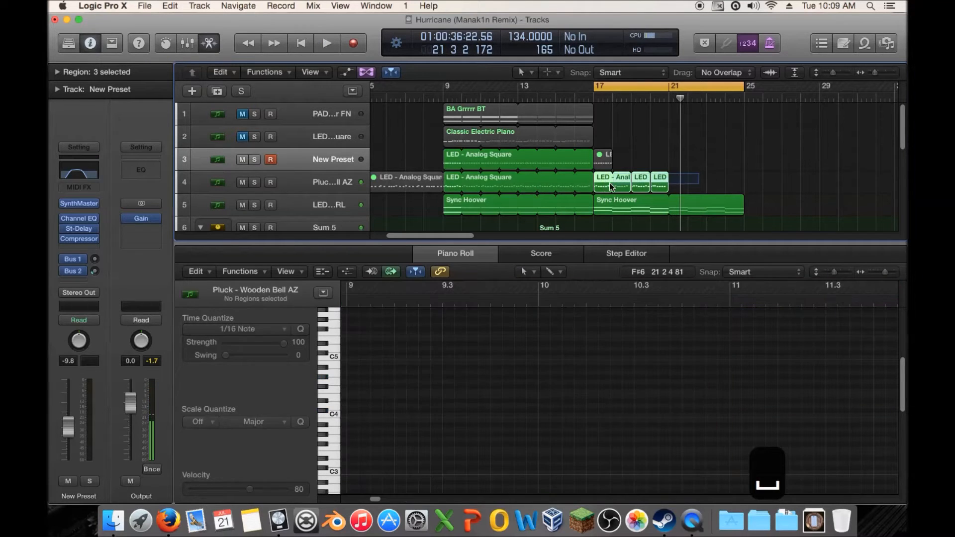
{"action": "right_click", "coordinate": [606, 187]}
{"action": "left_click", "coordinate": [674, 188]}
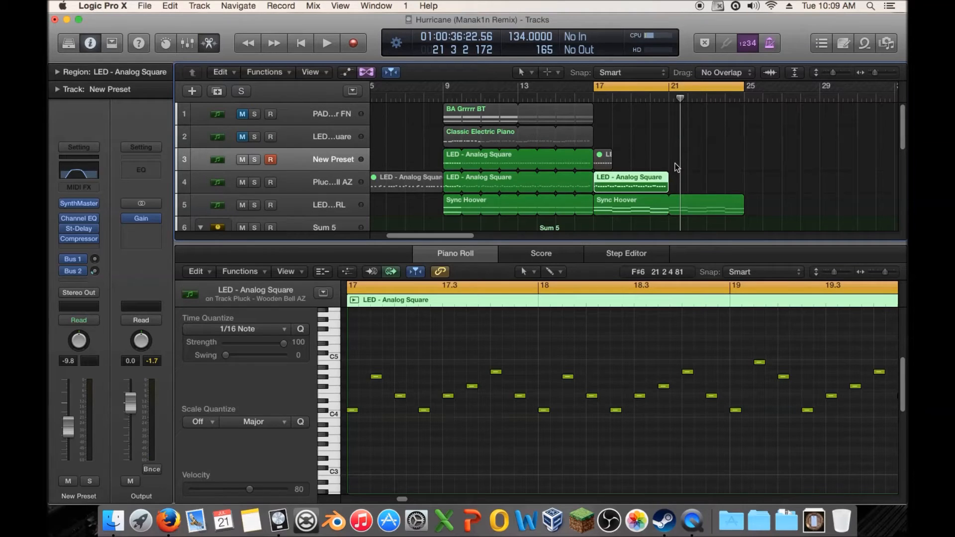
{"action": "key", "text": "space"}
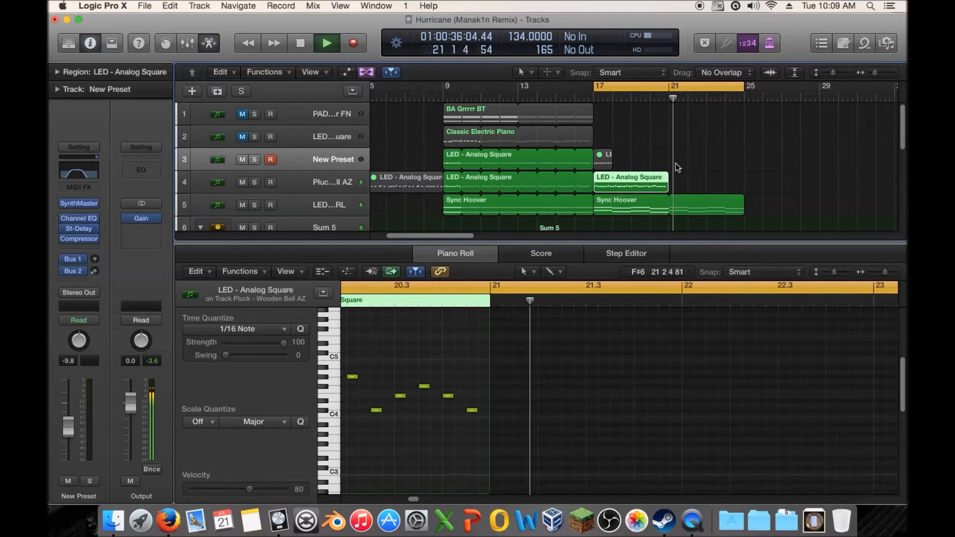
{"action": "left_click_drag", "start_coordinate": [671, 176], "coordinate": [741, 183]}
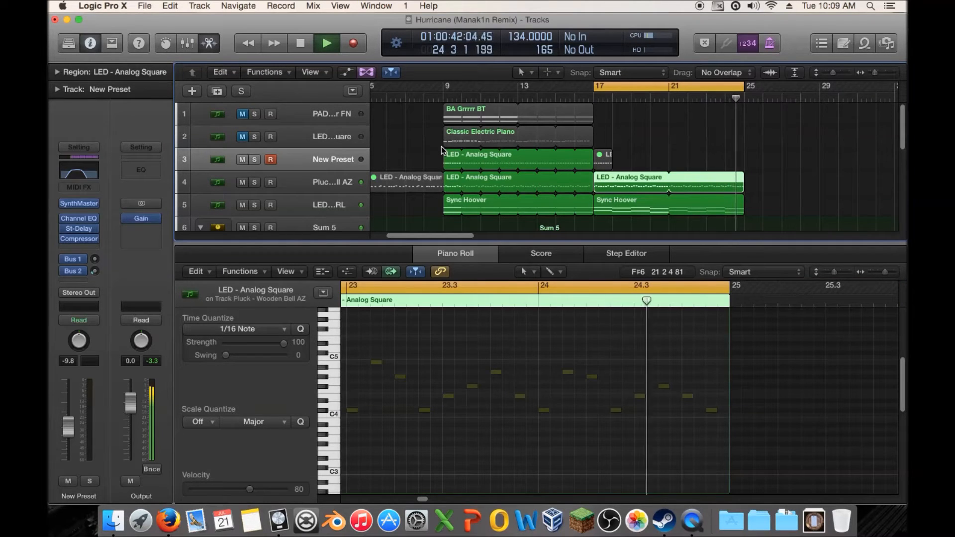
Play the arrangement from bar 8 with cycling off through the new section
{"action": "left_click", "coordinate": [431, 97]}
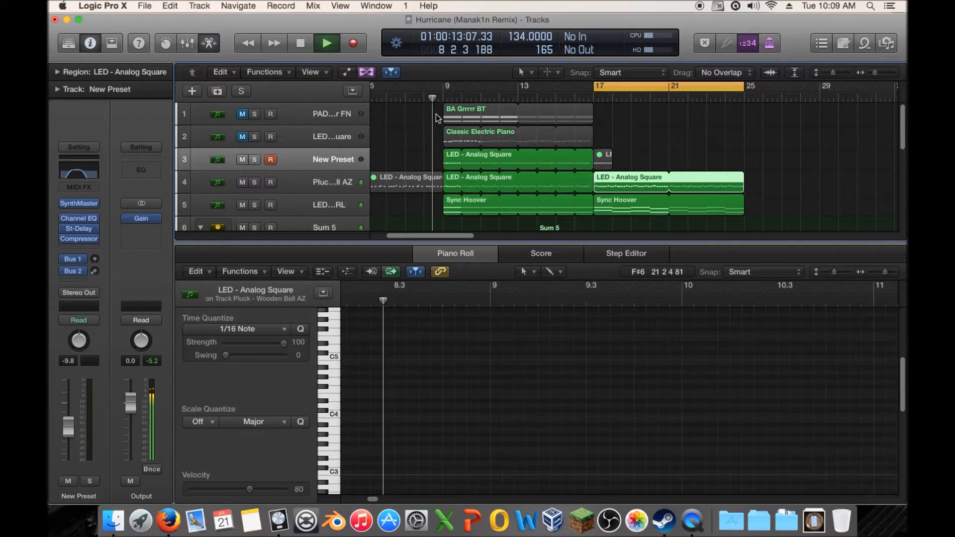
{"action": "left_click", "coordinate": [603, 91]}
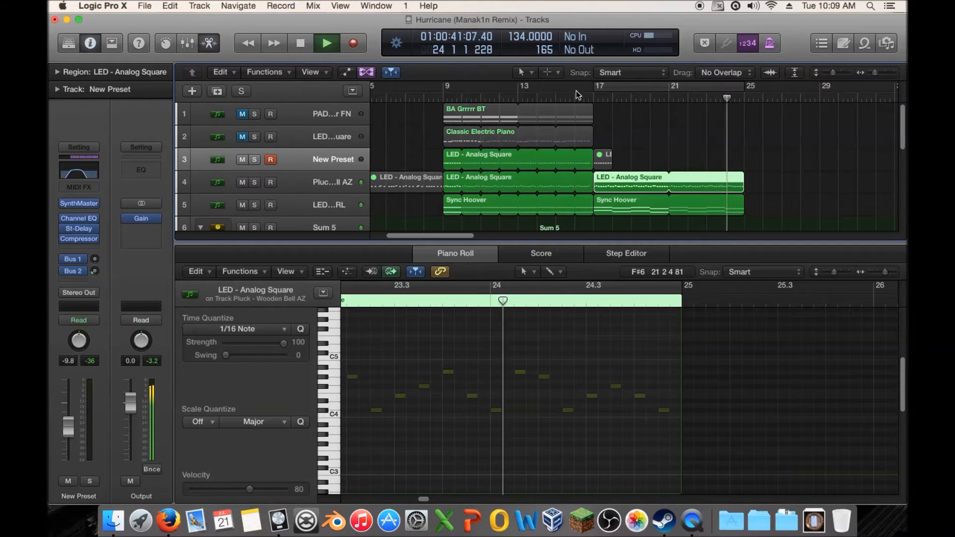
{"action": "scroll", "coordinate": [747, 130], "scroll_direction": "down", "scroll_amount": 8}
{"action": "key", "text": "space"}
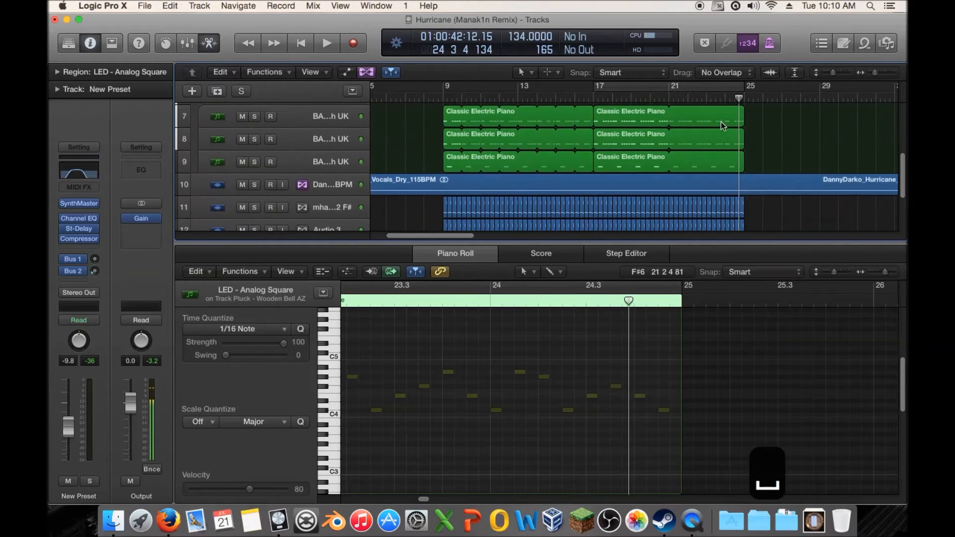
Replace the Sync Hoover loop at bar 21 with an independent four-bar copy and play from bar 21
{"action": "scroll", "coordinate": [721, 121], "scroll_direction": "up", "scroll_amount": 5}
{"action": "left_click_drag", "start_coordinate": [744, 157], "coordinate": [694, 167]}
{"action": "left_click", "coordinate": [665, 96]}
{"action": "key", "text": "space"}
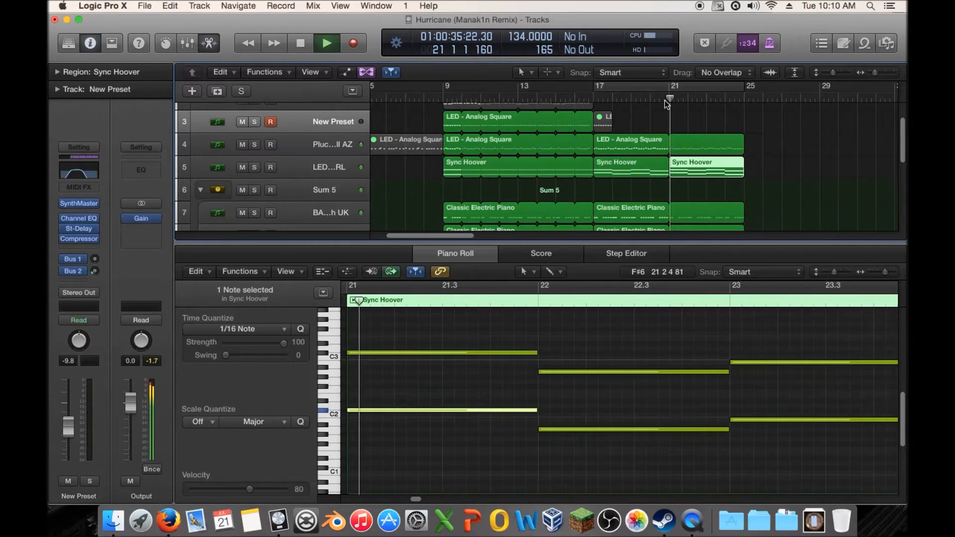
In the Sync Hoover copy, split bar 24 into half-bar octave notes, E2 and E3 followed by D#2 and D#3
{"action": "left_click", "coordinate": [257, 193]}
{"action": "key", "text": "space"}
{"action": "left_click_drag", "start_coordinate": [490, 363], "coordinate": [466, 440]}
{"action": "left_click_drag", "start_coordinate": [462, 372], "coordinate": [463, 343]}
{"action": "left_click_drag", "start_coordinate": [632, 339], "coordinate": [587, 343]}
{"action": "key", "text": "super+r"}
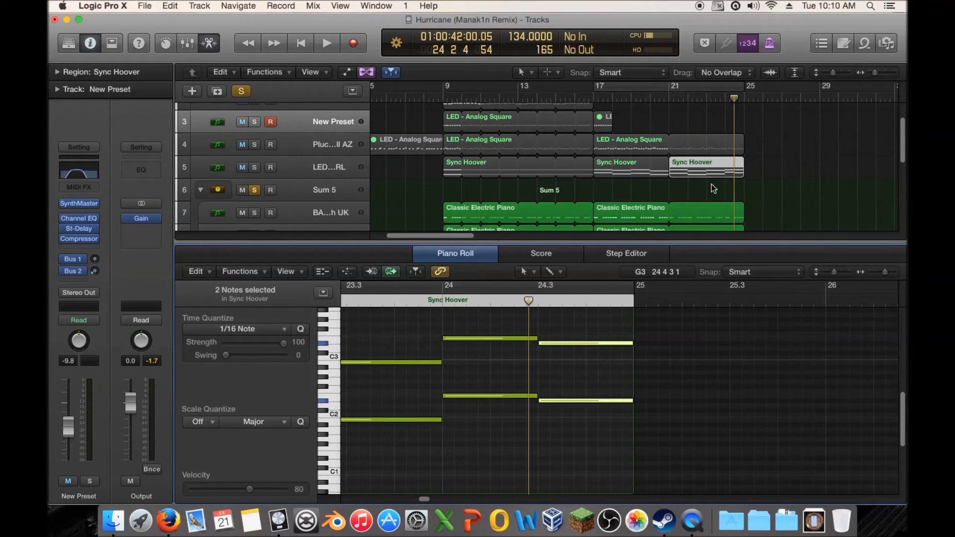
Cycle bars 17 to 25 with the Sync Hoover track soloed, add audio tracks 11 and 12, and end the soloing
{"action": "left_click", "coordinate": [255, 167]}
{"action": "left_click", "coordinate": [255, 190]}
{"action": "key", "text": "space"}
{"action": "left_click", "coordinate": [602, 95]}
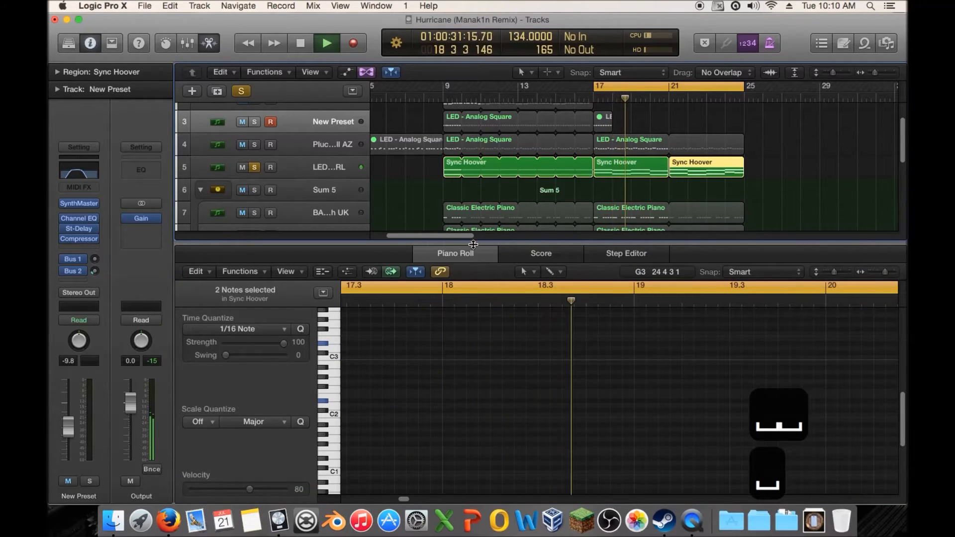
{"action": "key", "text": "e"}
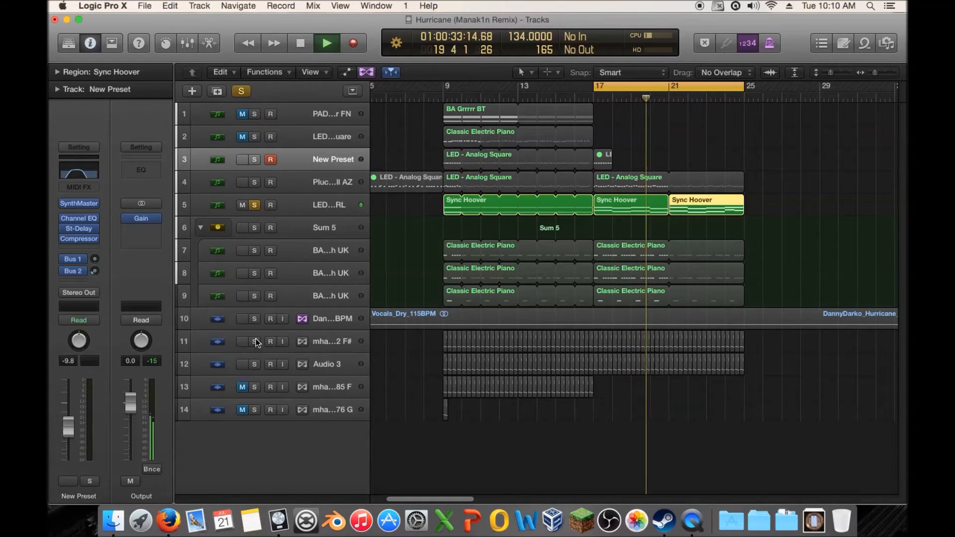
{"action": "left_click_drag", "start_coordinate": [254, 343], "coordinate": [256, 366]}
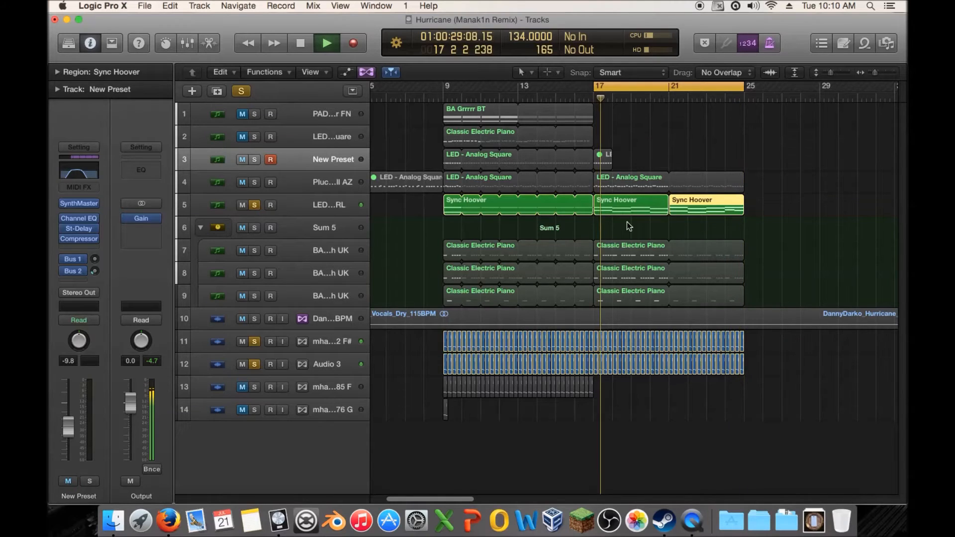
{"action": "left_click", "coordinate": [254, 205]}
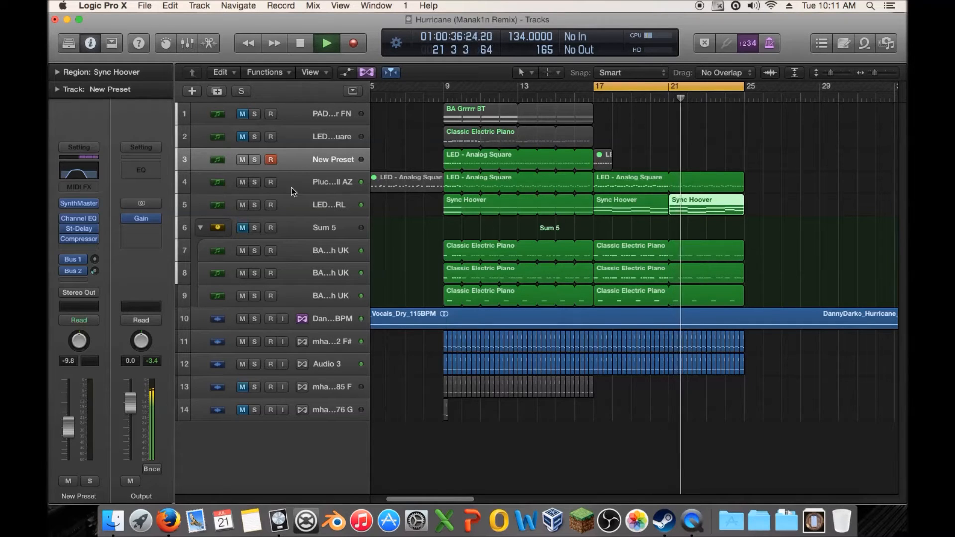
Join the two Sync Hoover regions at bars 17 and 21 into one region
{"action": "left_click_drag", "start_coordinate": [788, 205], "coordinate": [635, 208]}
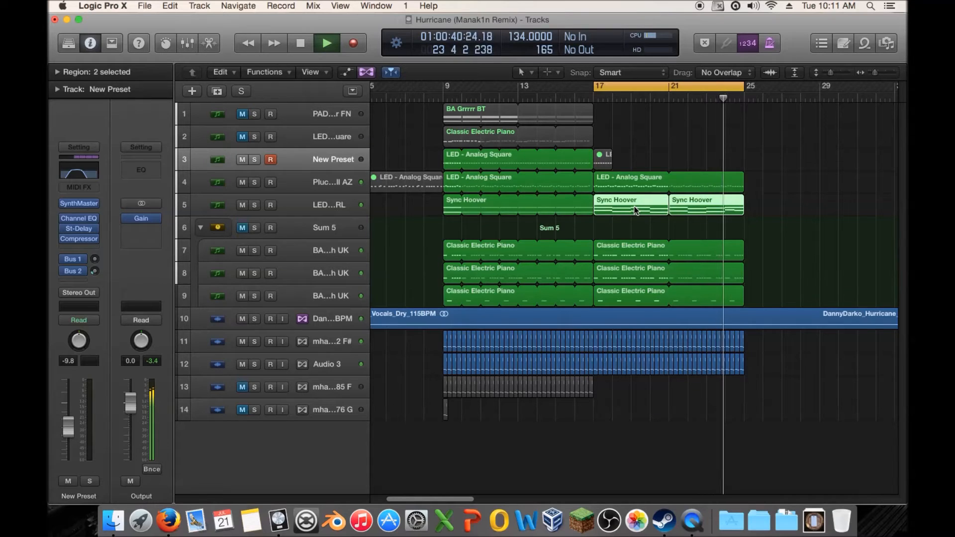
{"action": "right_click", "coordinate": [634, 208]}
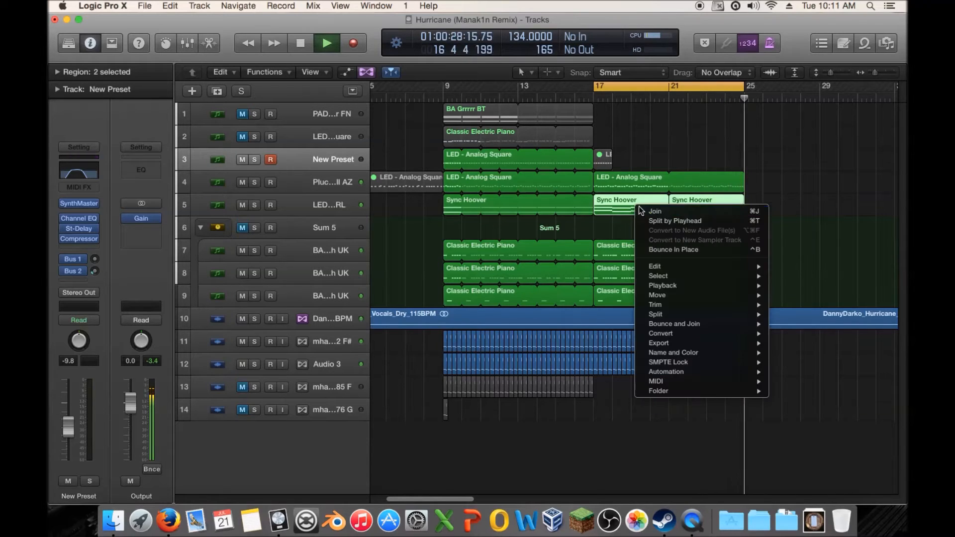
{"action": "left_click", "coordinate": [650, 210]}
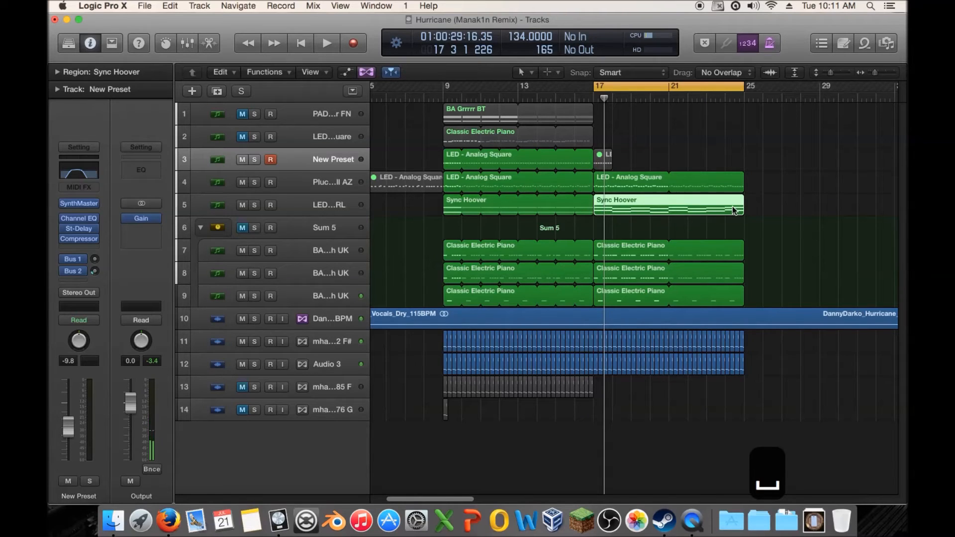
Give the three Classic Electric Piano tracks independent copies at bar 21 and set the cycle range to bars 21 to 25
{"action": "left_click_drag", "start_coordinate": [772, 234], "coordinate": [652, 291]}
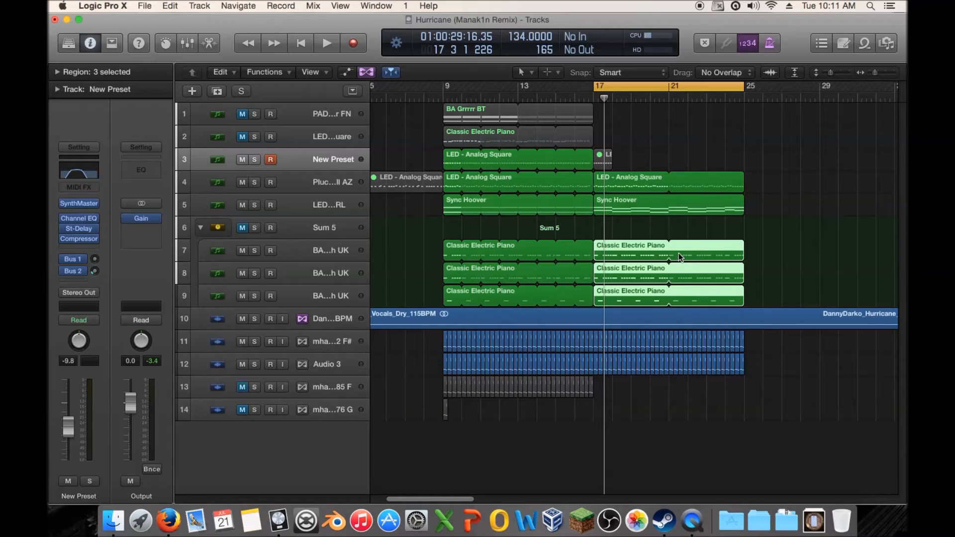
{"action": "mouse_move", "coordinate": [725, 249]}
{"action": "left_mouse_down"}
{"action": "mouse_move", "coordinate": [619, 258]}
{"action": "mouse_move", "coordinate": [721, 251]}
{"action": "left_mouse_up"}
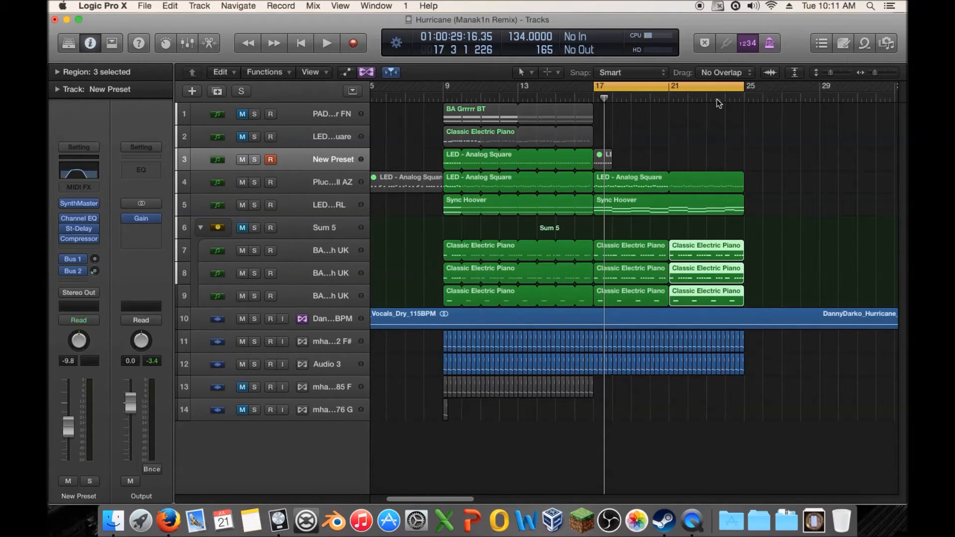
{"action": "left_click_drag", "start_coordinate": [590, 83], "coordinate": [664, 85]}
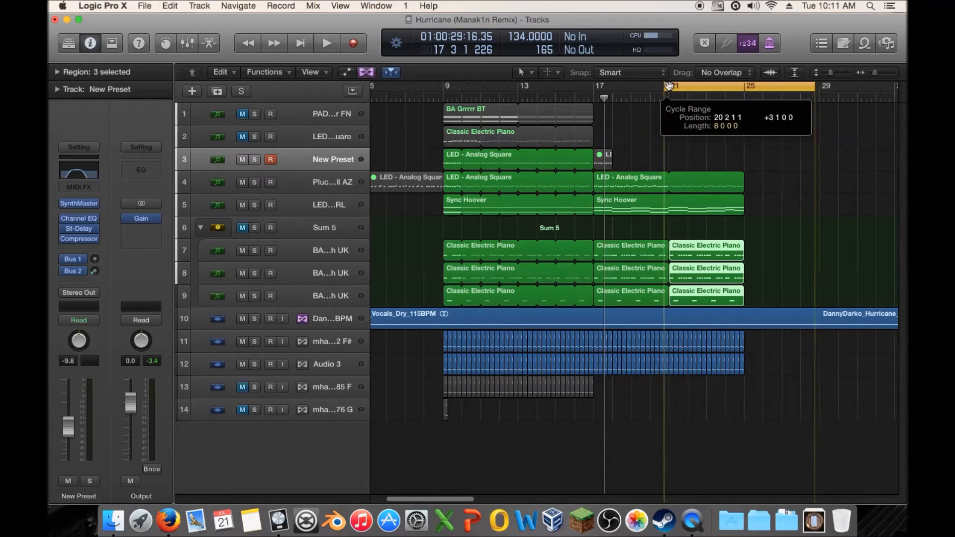
{"action": "left_click_drag", "start_coordinate": [817, 90], "coordinate": [745, 90]}
Open the three Classic Electric Piano regions from bar 21 and compare their bar 24 notes with those of the Sync Hoover
{"action": "left_click", "coordinate": [724, 99]}
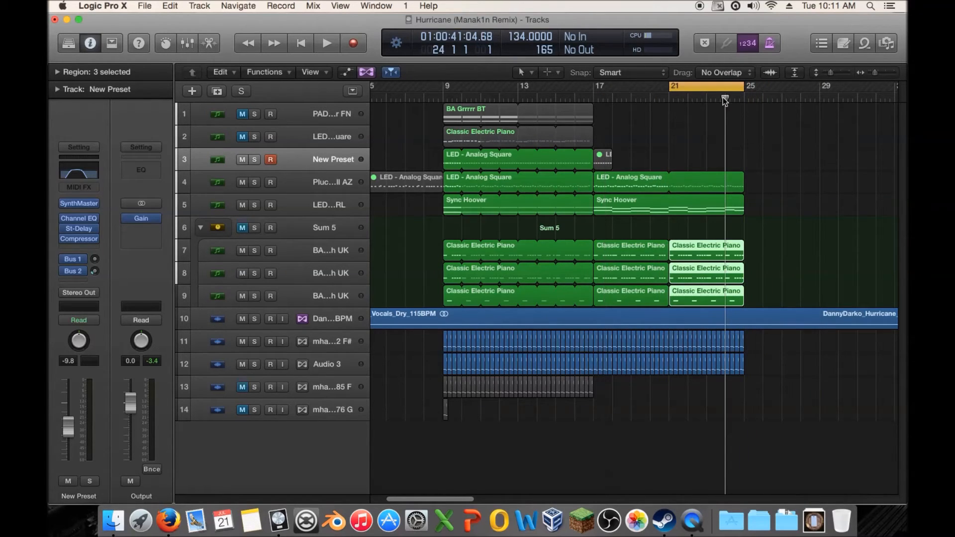
{"action": "double_click", "coordinate": [721, 258]}
{"action": "scroll", "coordinate": [696, 341], "scroll_direction": "down", "scroll_amount": 3}
{"action": "scroll", "coordinate": [696, 341], "scroll_direction": "up", "scroll_amount": 3}
{"action": "left_click_drag", "start_coordinate": [718, 340], "coordinate": [541, 425]}
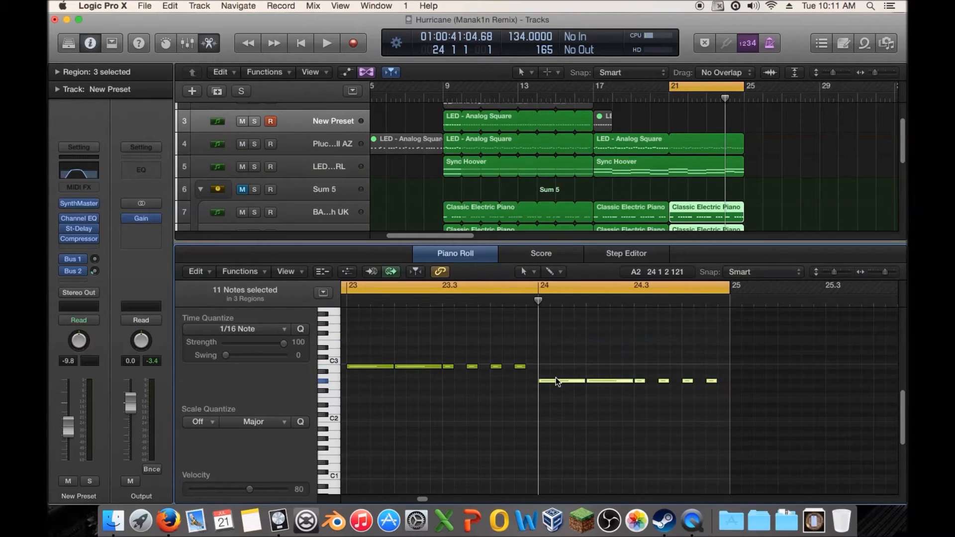
{"action": "left_click_drag", "start_coordinate": [631, 342], "coordinate": [548, 398]}
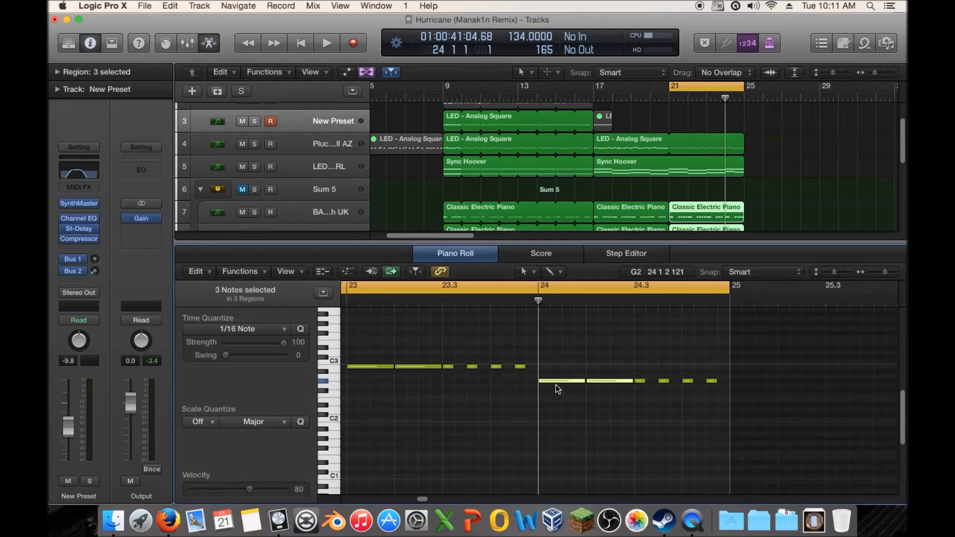
{"action": "left_click", "coordinate": [710, 166]}
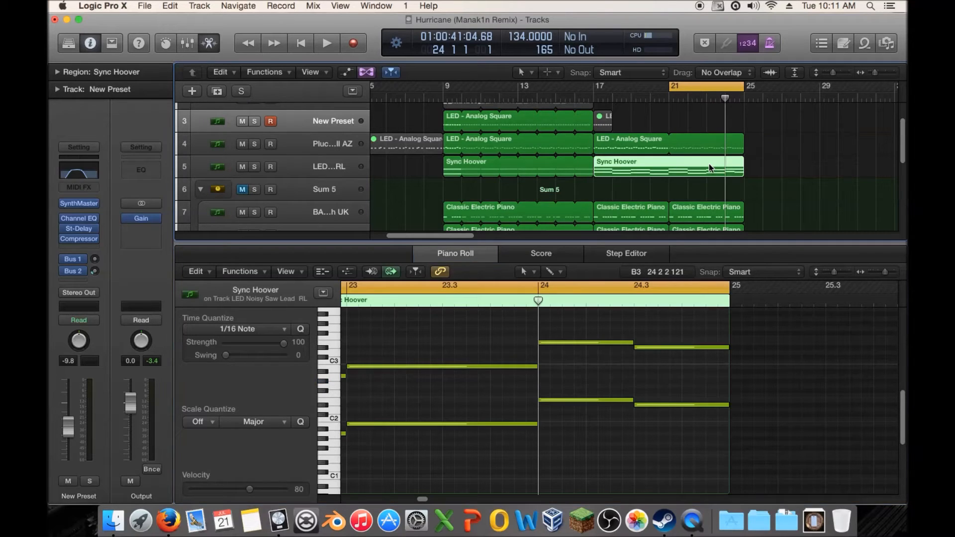
{"action": "scroll", "coordinate": [709, 165], "scroll_direction": "down", "scroll_amount": 1}
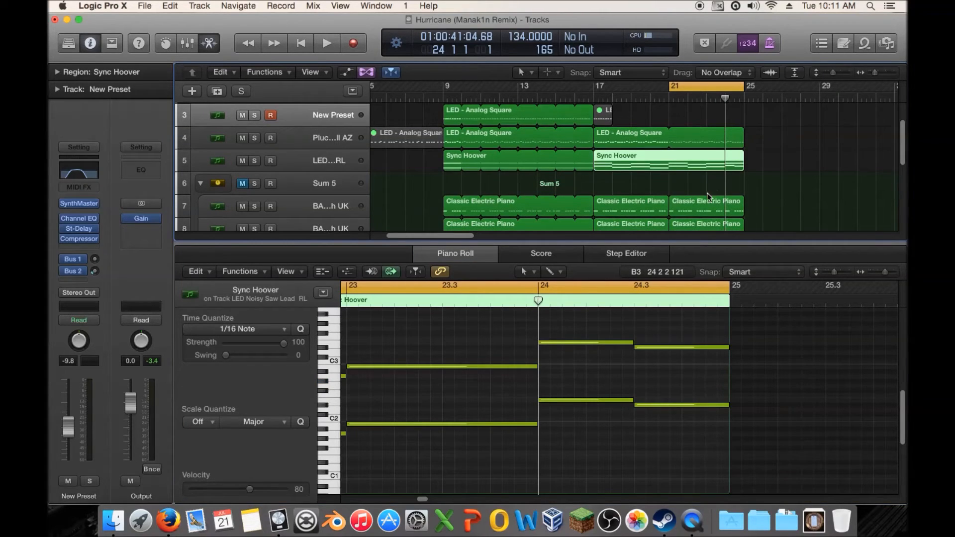
In bar 24 of the three Classic Electric Piano regions, raise the long notes to E3 and the four short notes to D#3
{"action": "left_click_drag", "start_coordinate": [758, 201], "coordinate": [698, 250]}
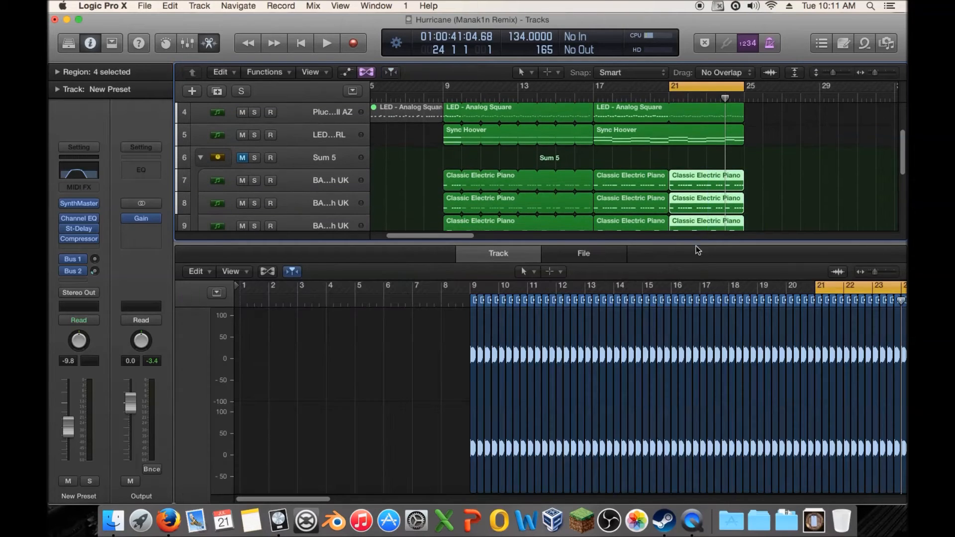
{"action": "left_click_drag", "start_coordinate": [693, 217], "coordinate": [714, 176]}
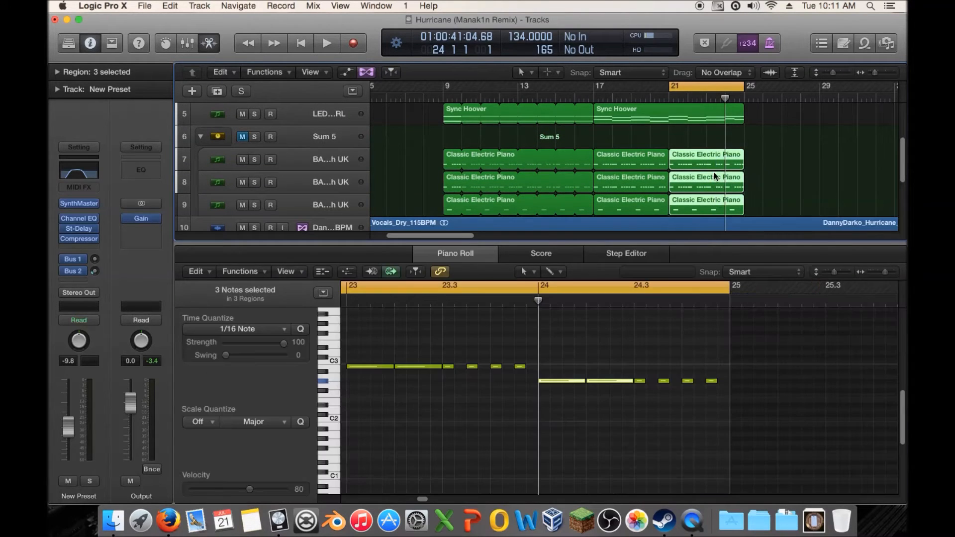
{"action": "mouse_move", "coordinate": [623, 366]}
{"action": "left_mouse_down"}
{"action": "mouse_move", "coordinate": [578, 387]}
{"action": "mouse_move", "coordinate": [565, 342]}
{"action": "left_mouse_up"}
{"action": "mouse_move", "coordinate": [714, 359]}
{"action": "left_mouse_down"}
{"action": "mouse_move", "coordinate": [641, 398]}
{"action": "mouse_move", "coordinate": [641, 348]}
{"action": "left_mouse_up"}
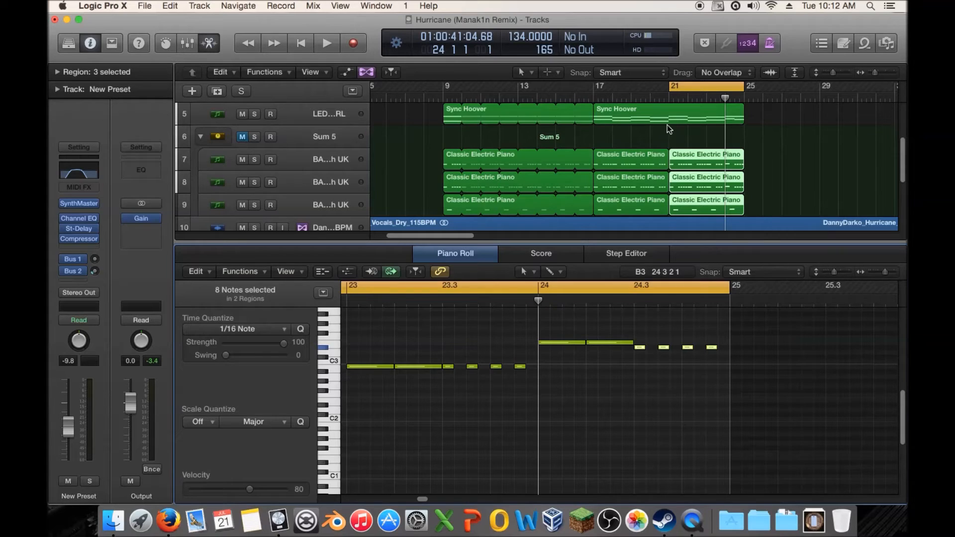
Set the cycle range to bars 17 to 25 and play it with Sum 5 unmuted
{"action": "left_click_drag", "start_coordinate": [589, 81], "coordinate": [748, 95]}
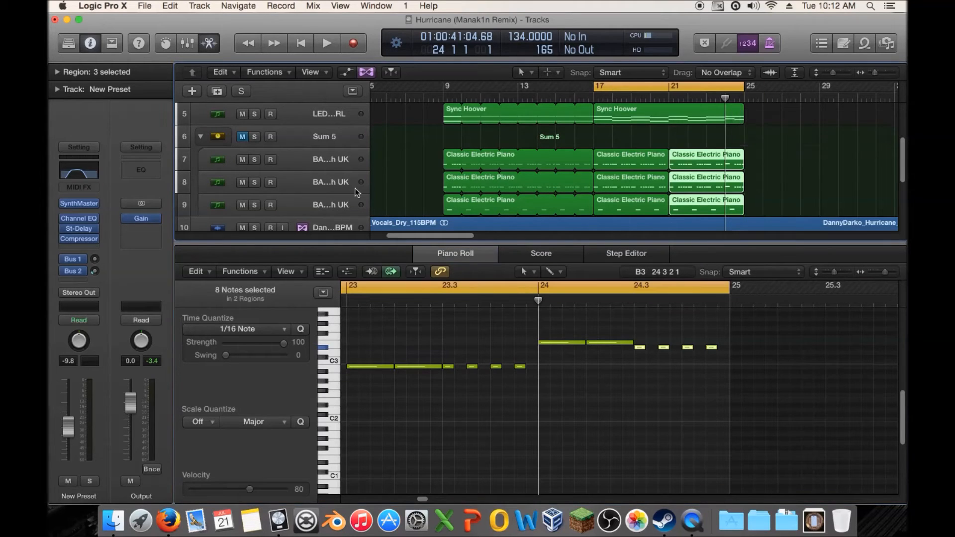
{"action": "key", "text": "space"}
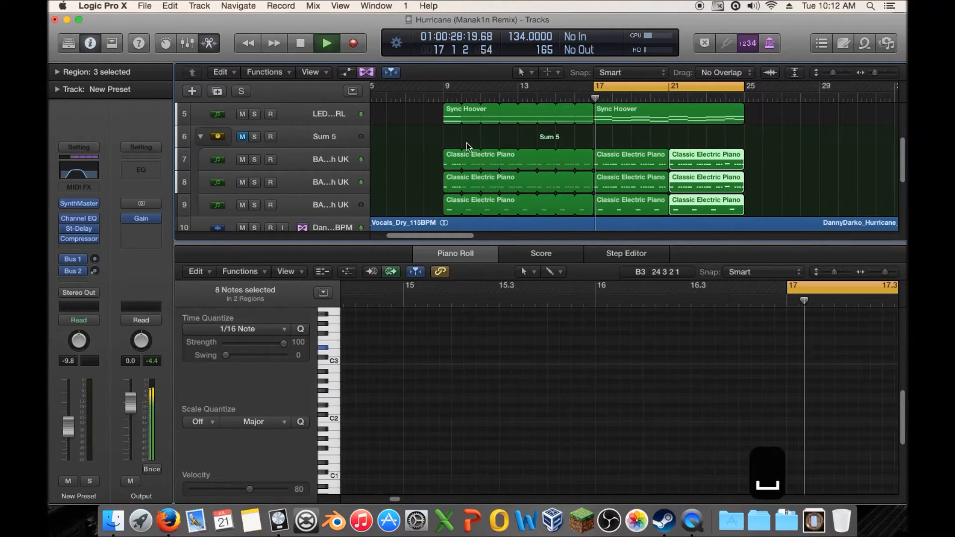
{"action": "left_click", "coordinate": [242, 137]}
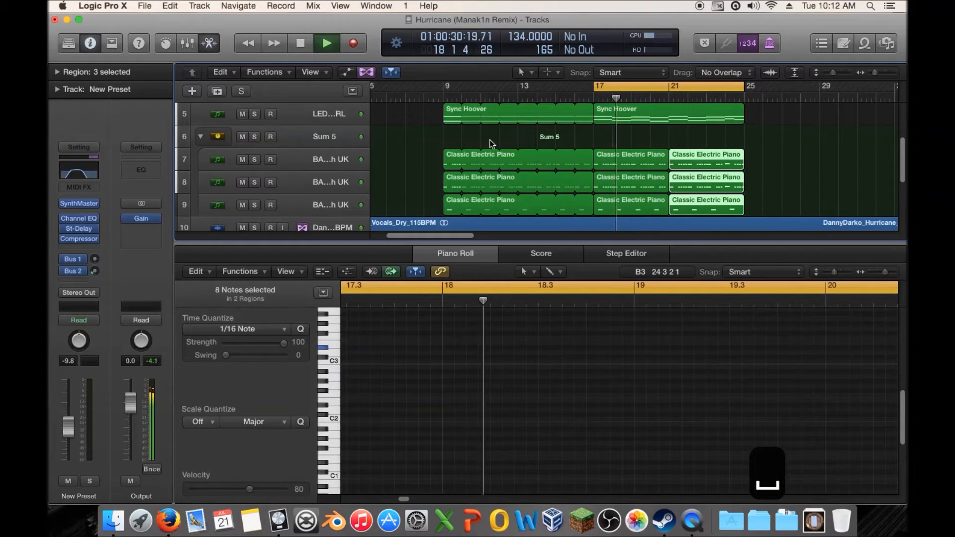
{"action": "key", "text": "e"}
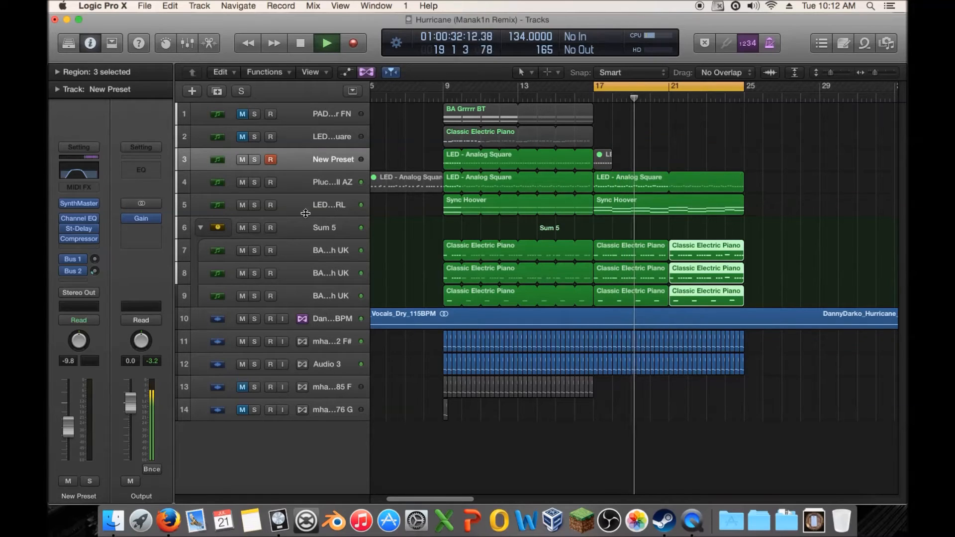
Solo the Sync Hoover track and add a one-bar G#2 note at bar 17 of its second region, then audition it
{"action": "left_click", "coordinate": [254, 204]}
{"action": "key", "text": "space"}
{"action": "left_click", "coordinate": [613, 206]}
{"action": "double_click", "coordinate": [613, 205]}
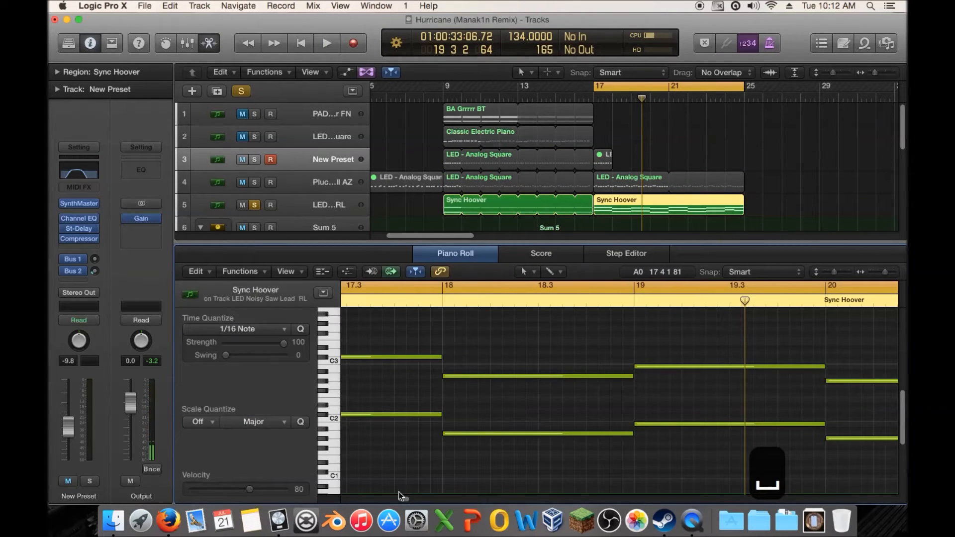
{"action": "left_click_drag", "start_coordinate": [405, 498], "coordinate": [399, 496]}
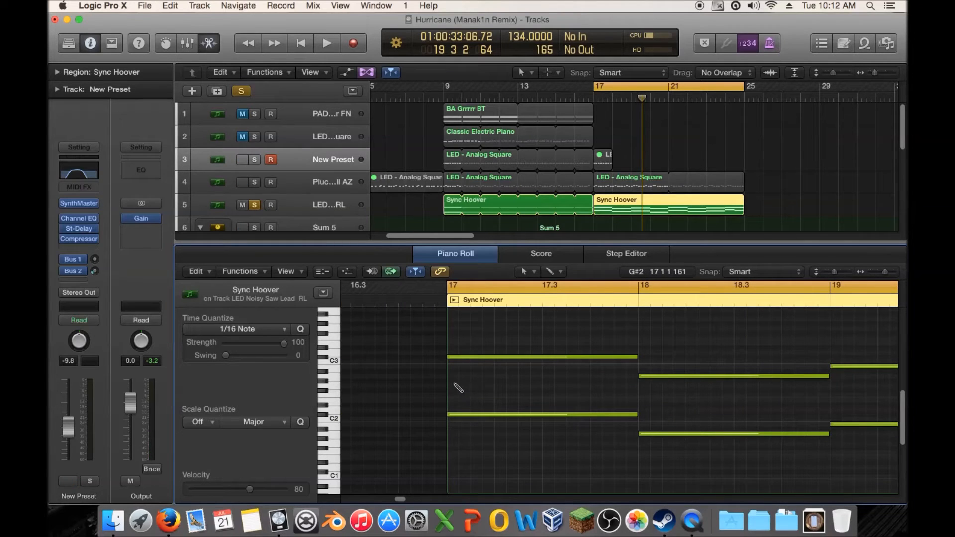
{"action": "left_click_drag", "start_coordinate": [453, 381], "coordinate": [639, 381]}
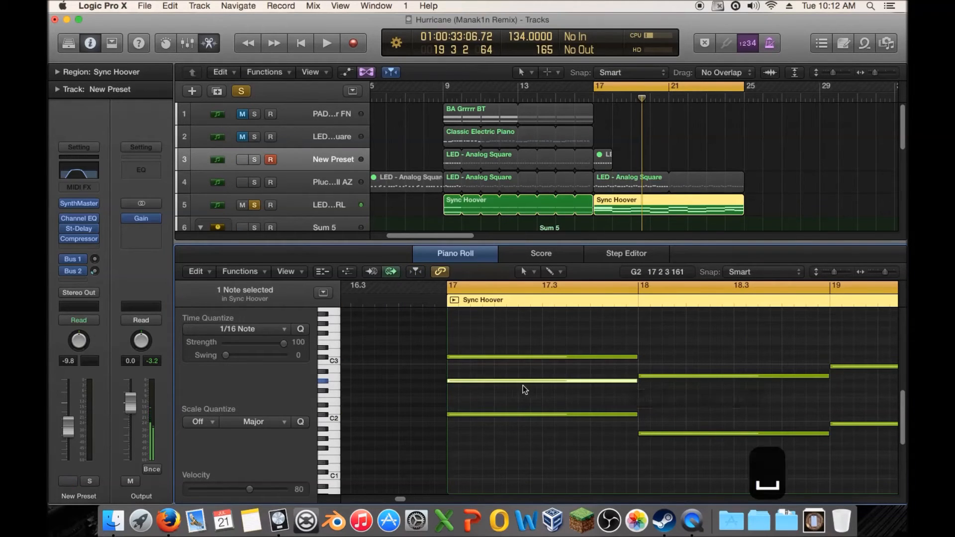
{"action": "mouse_move", "coordinate": [512, 381]}
{"action": "left_mouse_down"}
{"action": "mouse_move", "coordinate": [512, 373]}
{"action": "mouse_move", "coordinate": [511, 416]}
{"action": "mouse_move", "coordinate": [511, 372]}
{"action": "mouse_move", "coordinate": [511, 382]}
{"action": "left_mouse_up"}
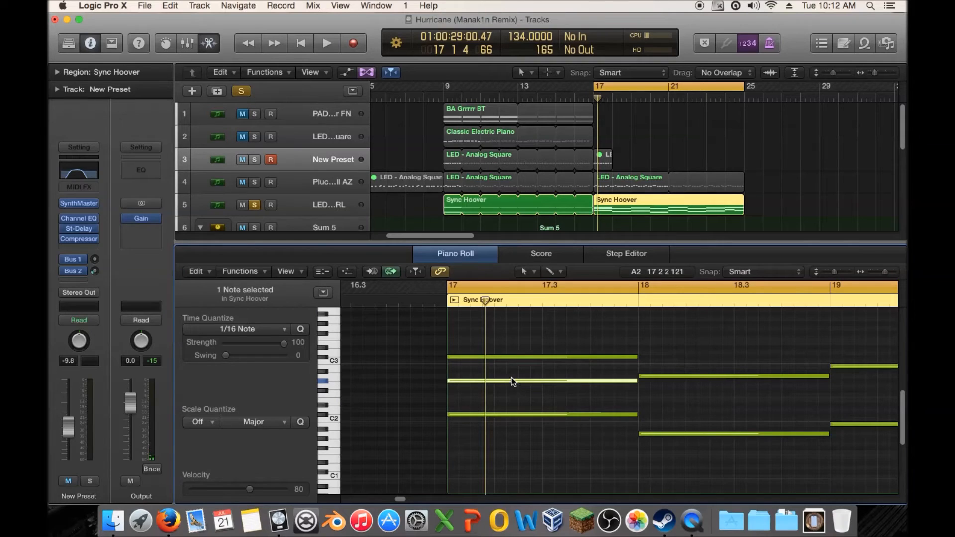
Lower the G#2 note in bar 17 of the second Sync Hoover region to F#2 and audition it
{"action": "key", "text": "space"}
{"action": "mouse_move", "coordinate": [511, 378]}
{"action": "left_mouse_down"}
{"action": "mouse_move", "coordinate": [512, 404]}
{"action": "mouse_move", "coordinate": [515, 390]}
{"action": "left_mouse_up"}
{"action": "key", "text": "space"}
{"action": "key", "text": "space"}
{"action": "key", "text": "space"}
{"action": "key", "text": "space"}
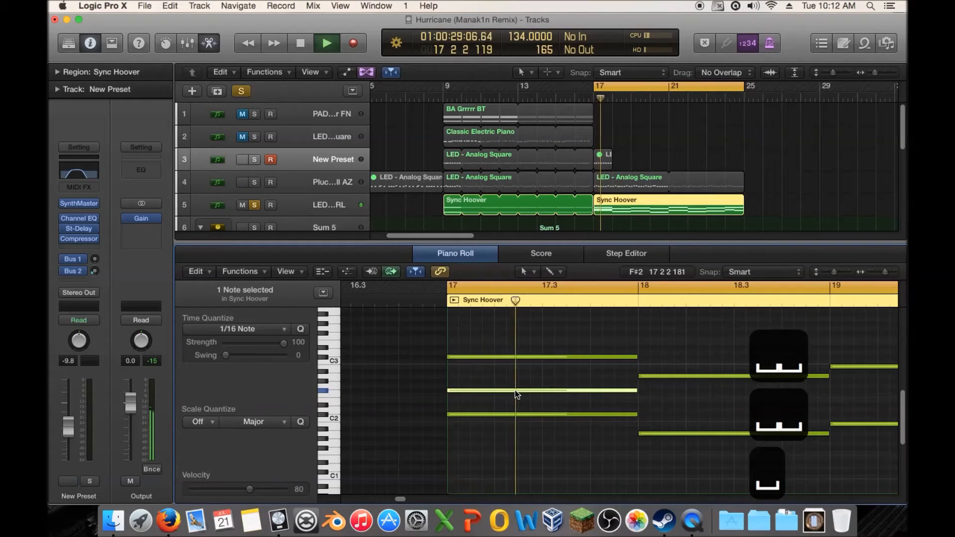
Raise the added bar 17 note to G#3 in the second Sync Hoover region, audition it and select all three notes of that chord
{"action": "key", "text": "space"}
{"action": "key", "text": "alt+shift+Up"}
{"action": "key", "text": "space"}
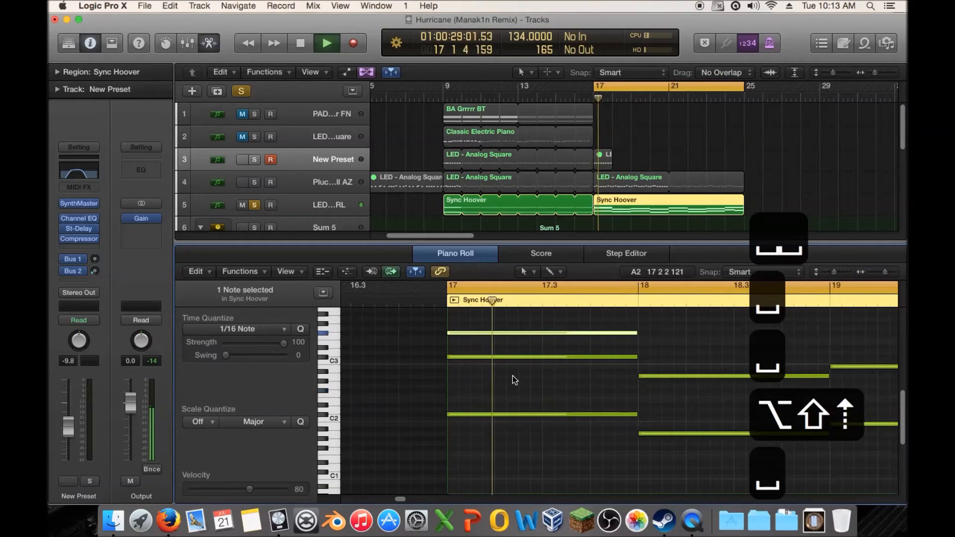
{"action": "left_click_drag", "start_coordinate": [539, 333], "coordinate": [539, 325]}
{"action": "key", "text": "space"}
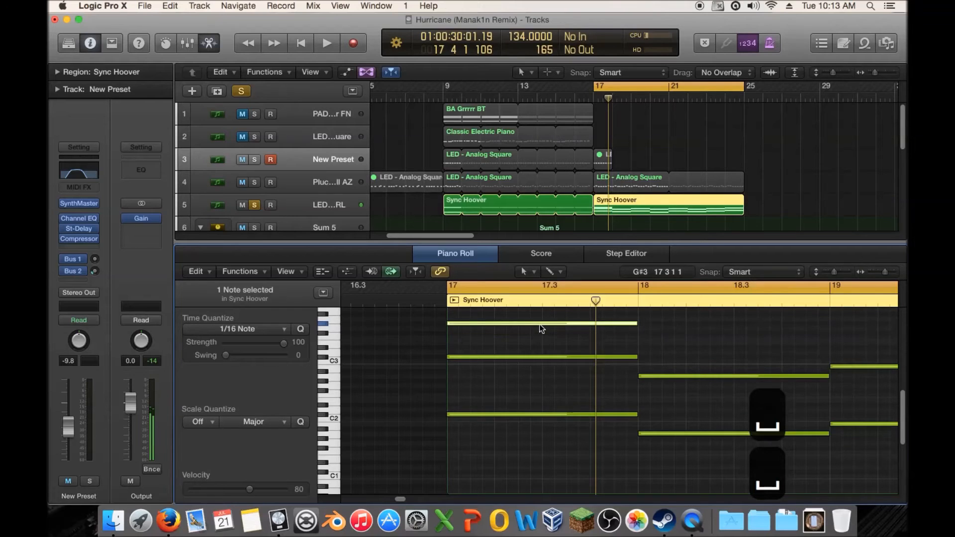
{"action": "key", "text": "space"}
{"action": "left_click_drag", "start_coordinate": [515, 443], "coordinate": [514, 314]}
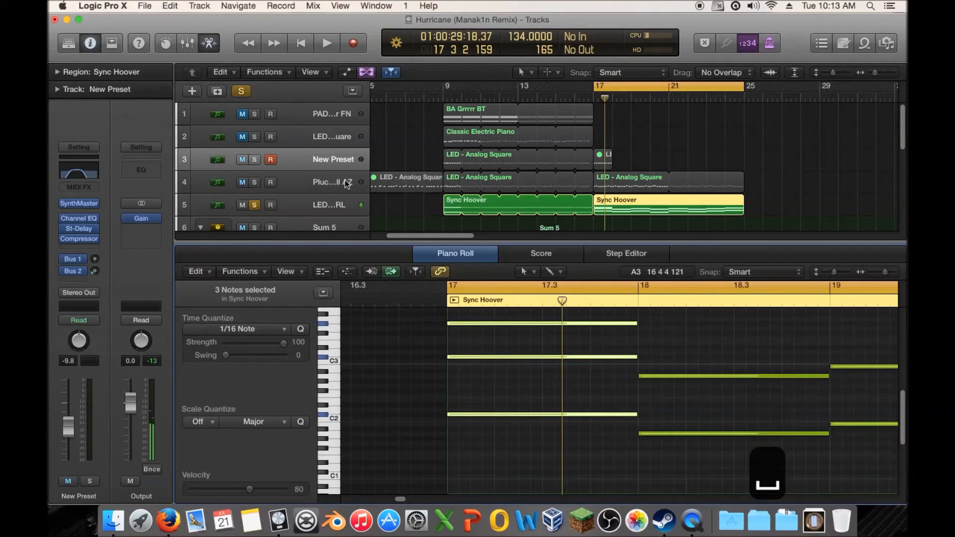
Set the polyphony of the Sync Hoover track's SynthMaster instrument to 36 voices and close the plug-in
{"action": "left_click", "coordinate": [338, 204]}
{"action": "left_click", "coordinate": [82, 183]}
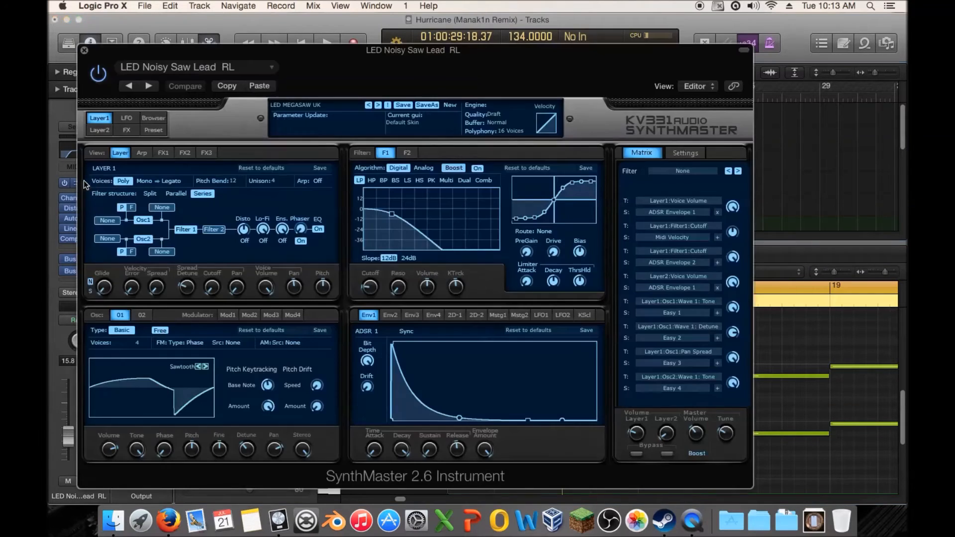
{"action": "left_click", "coordinate": [517, 131]}
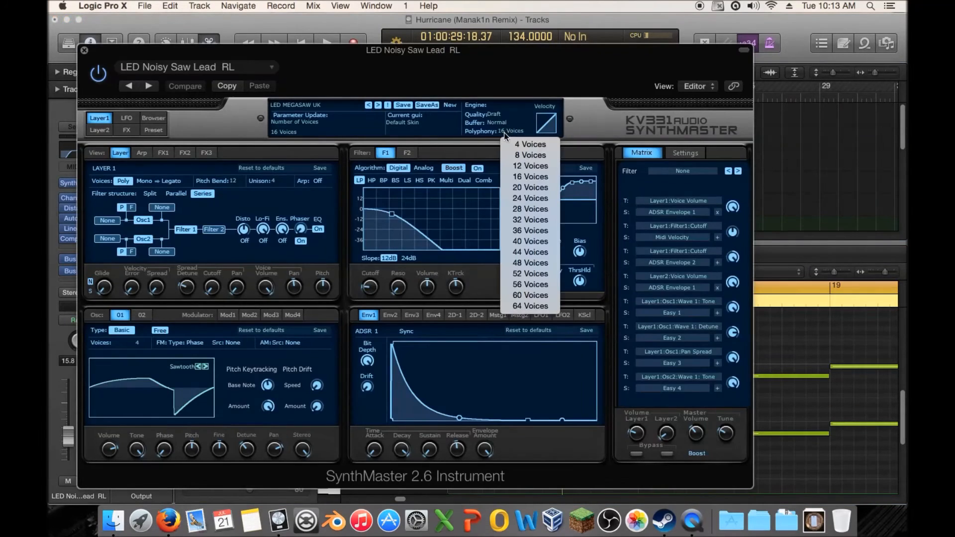
{"action": "left_click", "coordinate": [538, 233]}
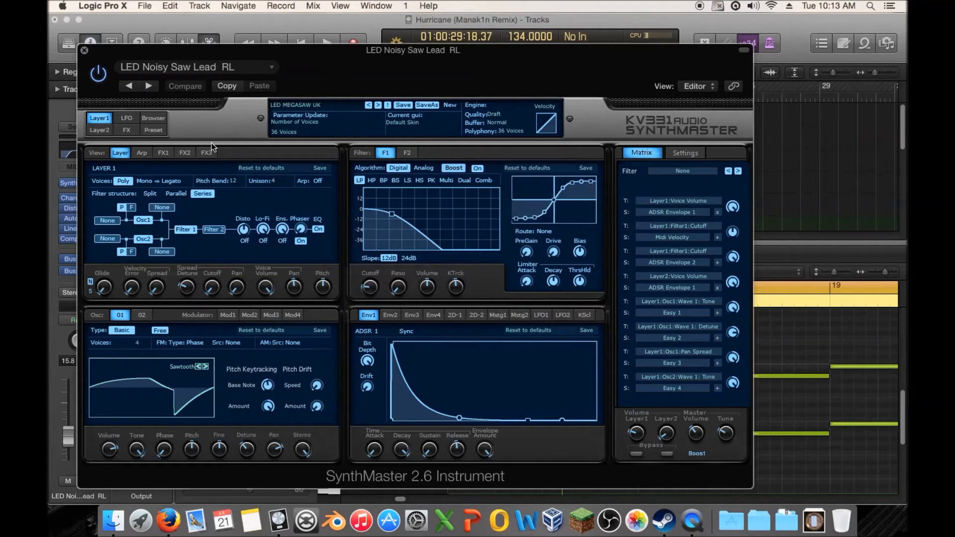
{"action": "left_click", "coordinate": [84, 50]}
Add a one-bar E3 note above the bar 18 notes of the Sync Hoover and audition the chord
{"action": "key", "text": "space"}
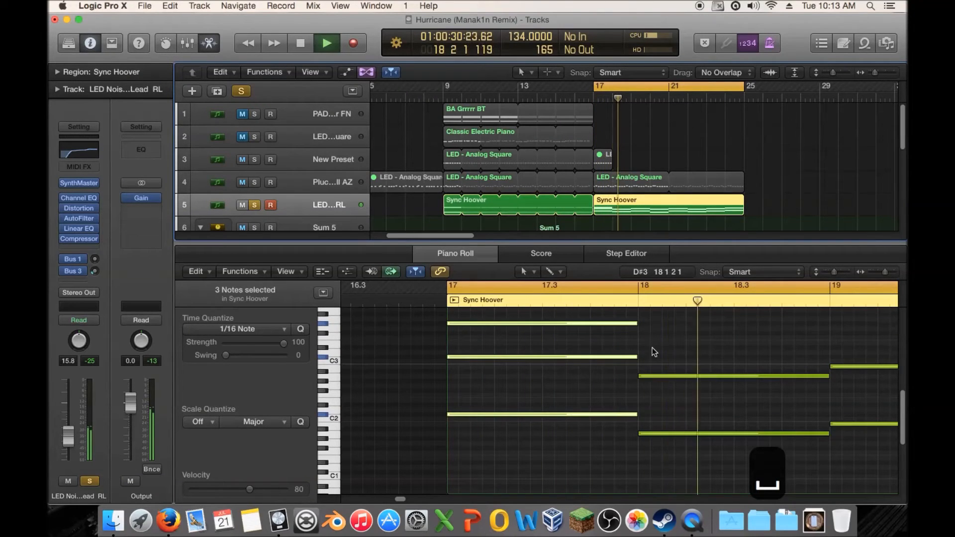
{"action": "key", "text": "space"}
{"action": "left_click", "coordinate": [641, 333]}
{"action": "left_click_drag", "start_coordinate": [655, 333], "coordinate": [655, 341]}
{"action": "key", "text": "space"}
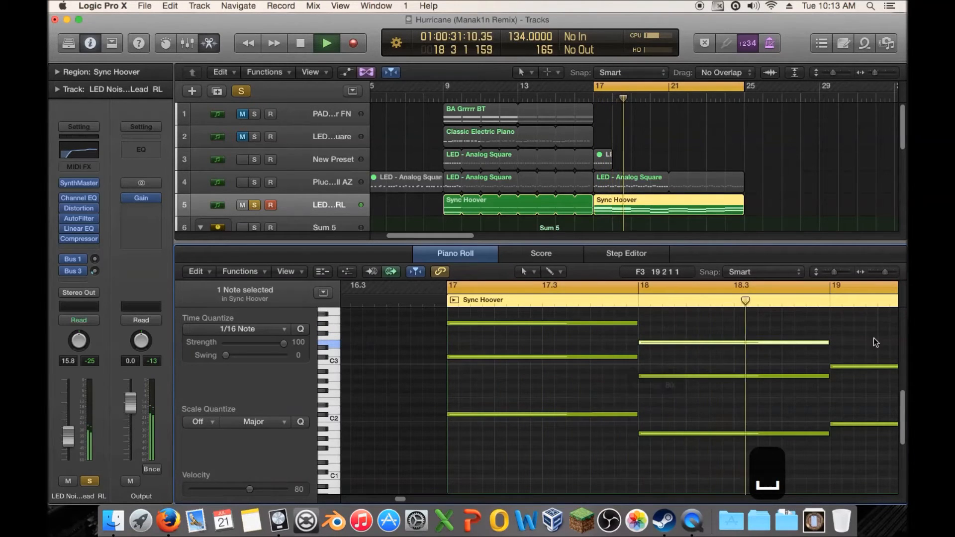
{"action": "key", "text": "space"}
Add one-bar top notes to the Sync Hoover, F#3 in bar 19 and D#3 in bar 20, and play them back
{"action": "left_click_drag", "start_coordinate": [840, 327], "coordinate": [840, 337]}
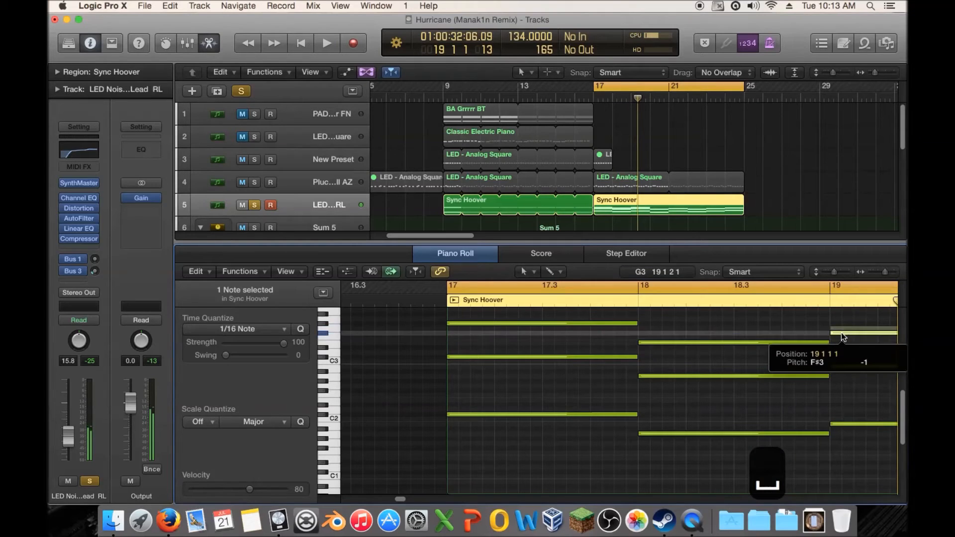
{"action": "left_click_drag", "start_coordinate": [400, 497], "coordinate": [408, 499]}
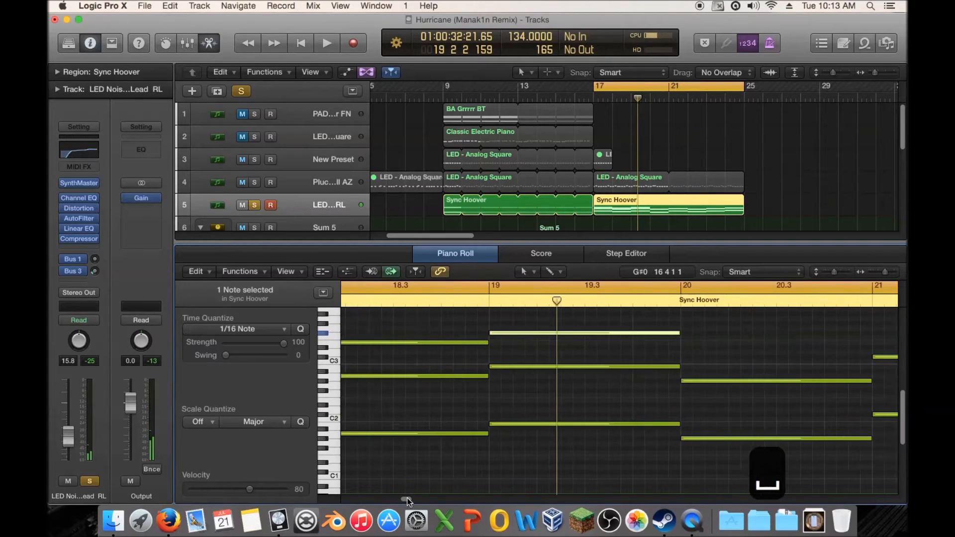
{"action": "left_click", "coordinate": [710, 347]}
{"action": "key", "text": "space"}
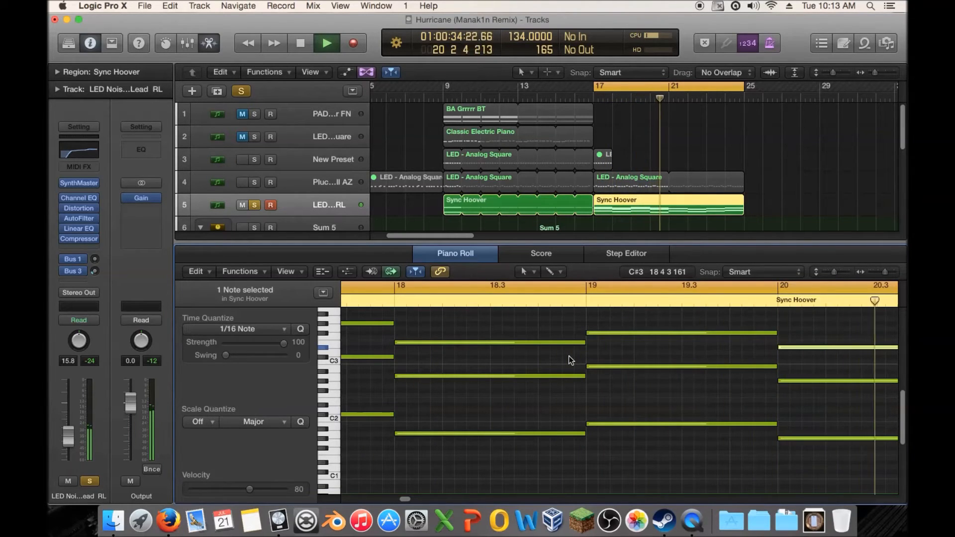
{"action": "key", "text": "space"}
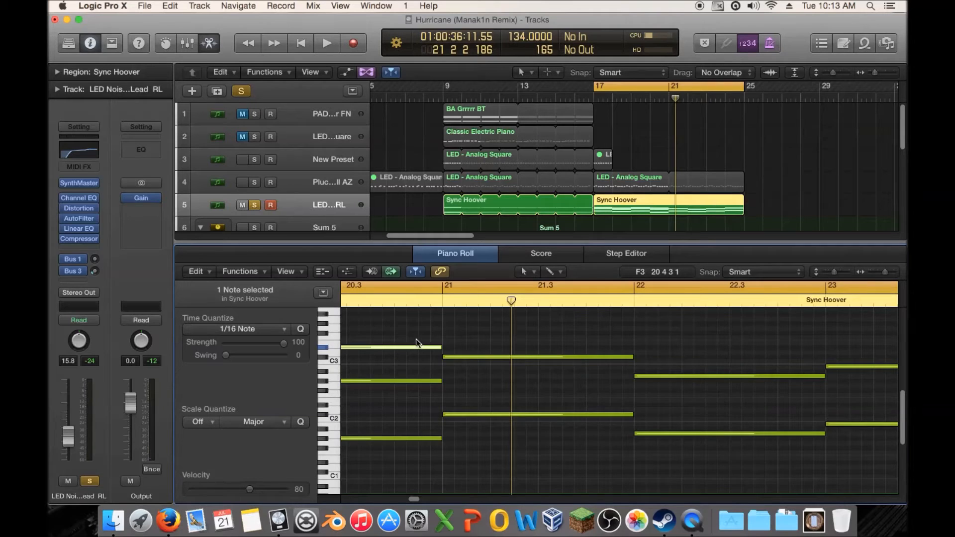
Unsolo the Sync Hoover track and play its new chords together with the other parts from bar 17
{"action": "key", "text": "space"}
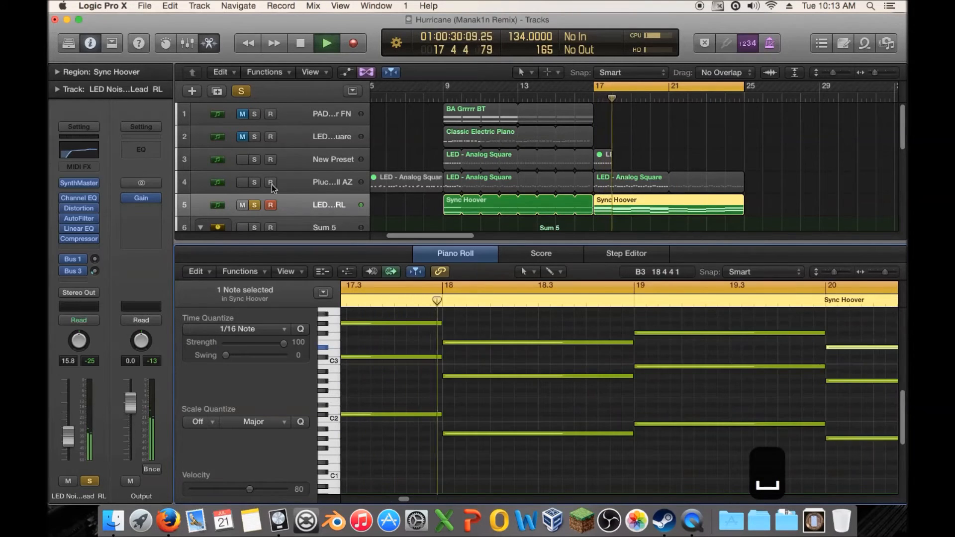
{"action": "key", "text": "s"}
{"action": "key", "text": "space"}
{"action": "key", "text": "space"}
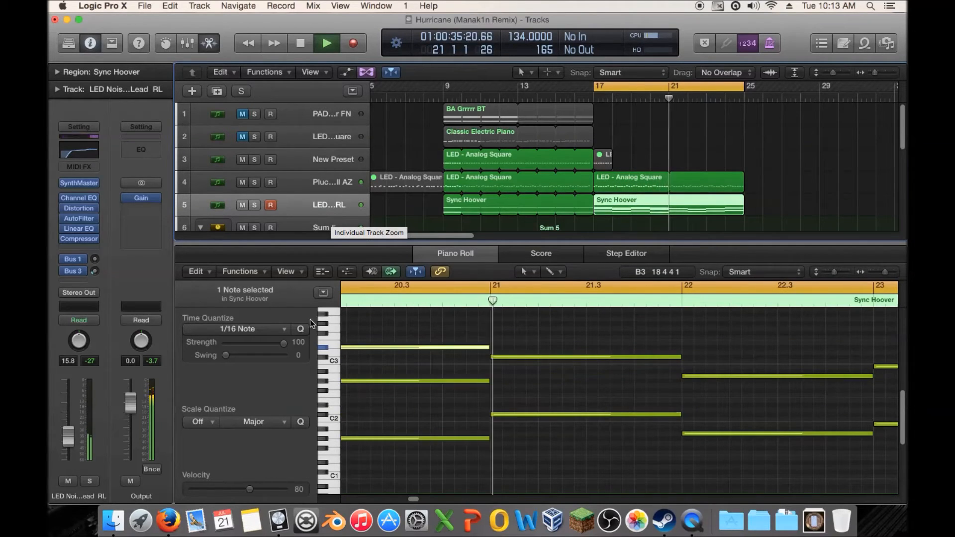
{"action": "key", "text": "space"}
Shorten the bar 20 D#3 note to half a bar, fill the second half with a C#3 note, and audition the change
{"action": "left_click_drag", "start_coordinate": [485, 347], "coordinate": [401, 347]}
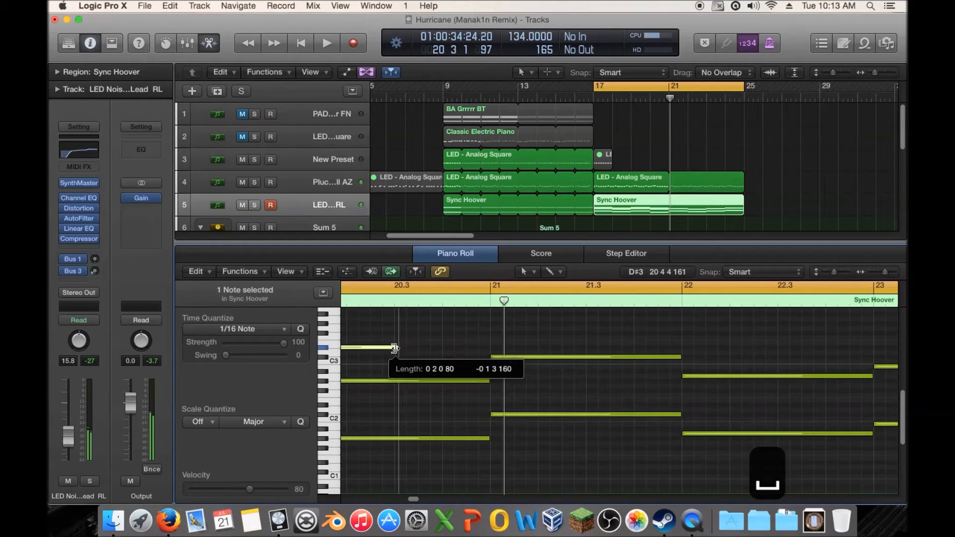
{"action": "left_click", "coordinate": [399, 357], "text": "super"}
{"action": "key", "text": "space"}
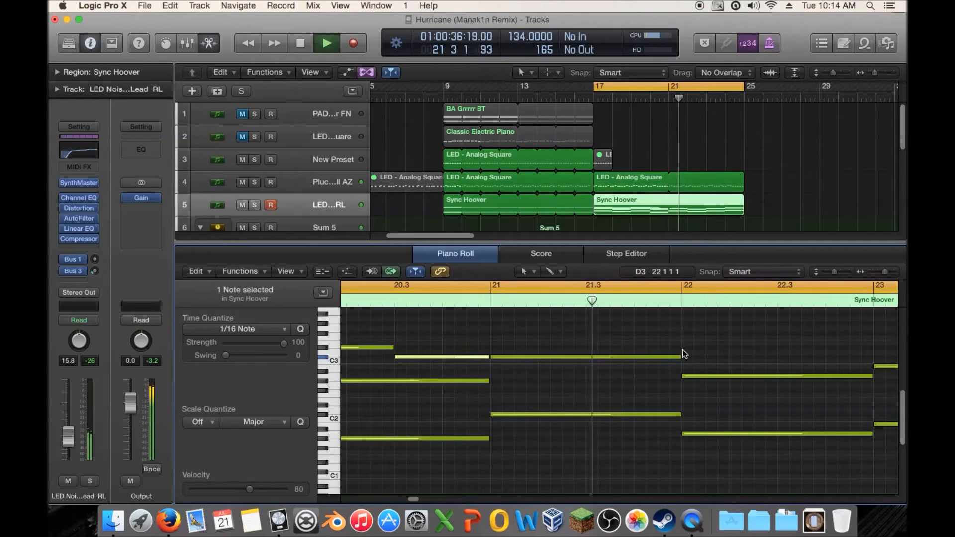
{"action": "key", "text": "space"}
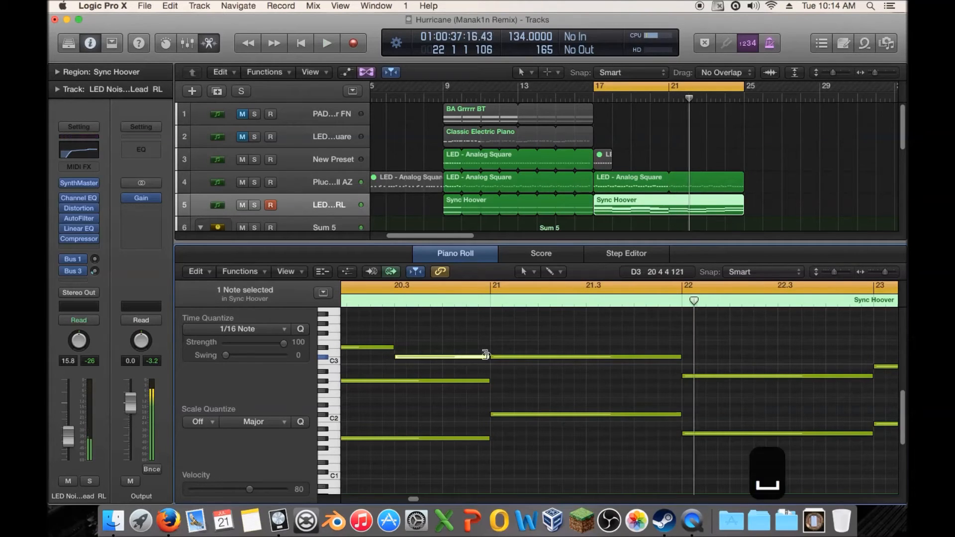
Solo the Sync Hoover track again and split its second region at bar 21
{"action": "left_click", "coordinate": [255, 205]}
{"action": "double_click", "coordinate": [615, 95]}
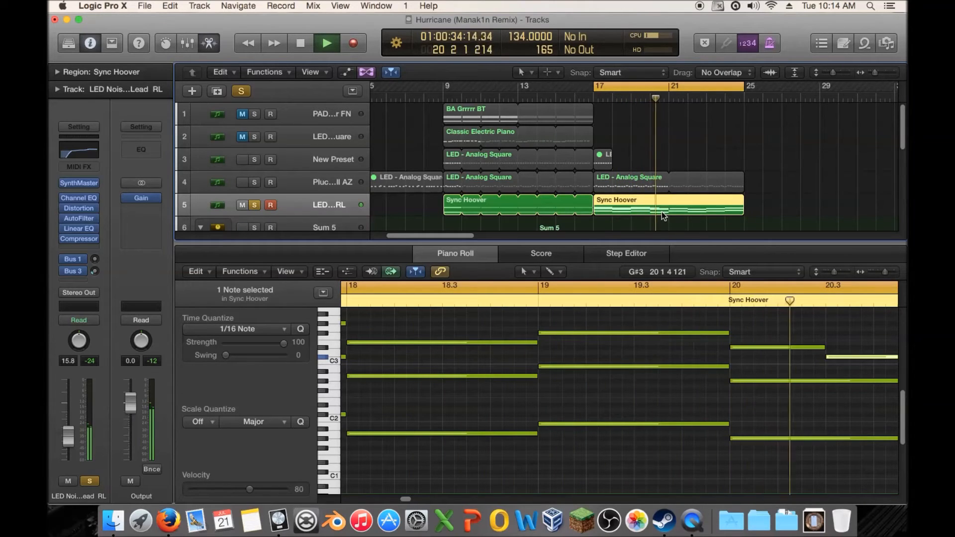
{"action": "key", "text": "space"}
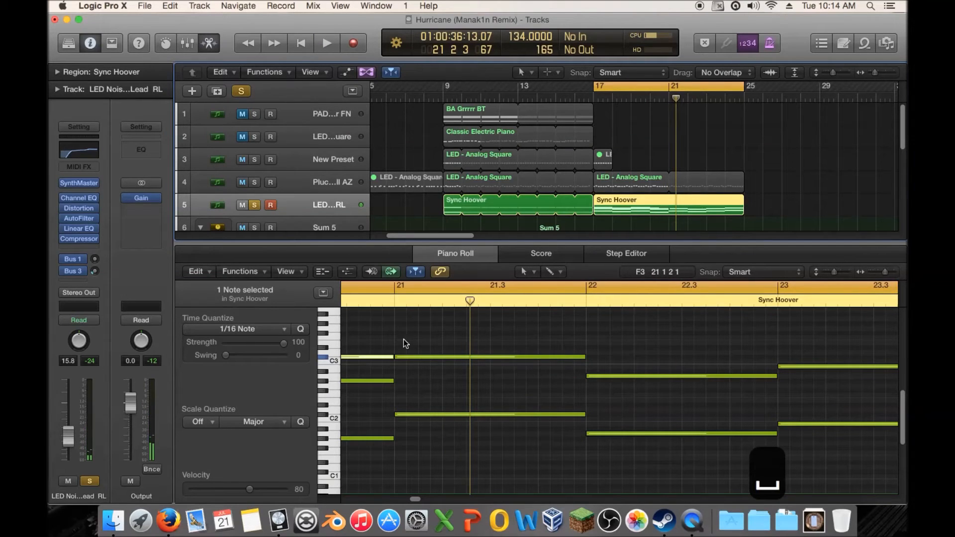
{"action": "left_click", "coordinate": [668, 98]}
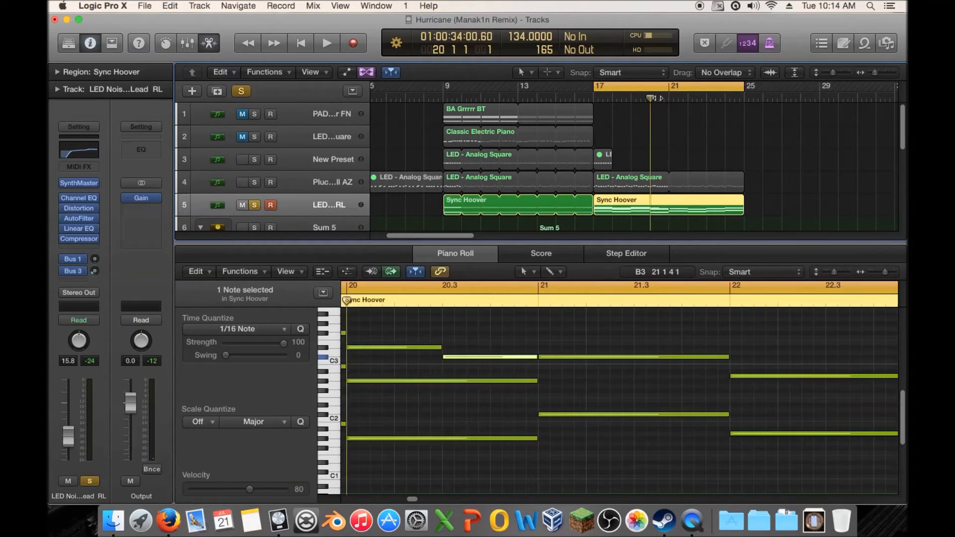
{"action": "right_click", "coordinate": [672, 199]}
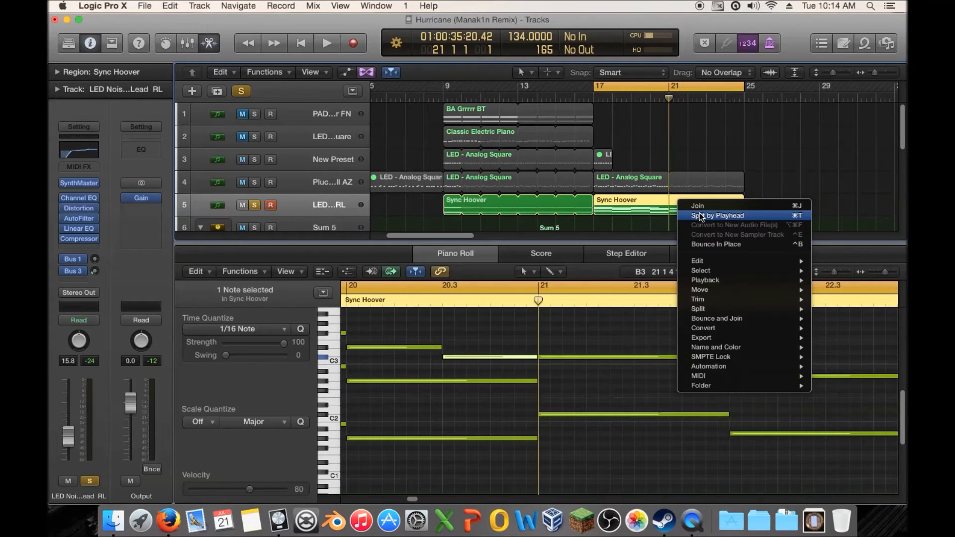
{"action": "left_click", "coordinate": [699, 213]}
Add a one-bar F3 note at bar 21 of the last Sync Hoover region and start playback to check it
{"action": "left_click", "coordinate": [353, 338]}
{"action": "left_click_drag", "start_coordinate": [379, 337], "coordinate": [538, 336]}
{"action": "key", "text": "space"}
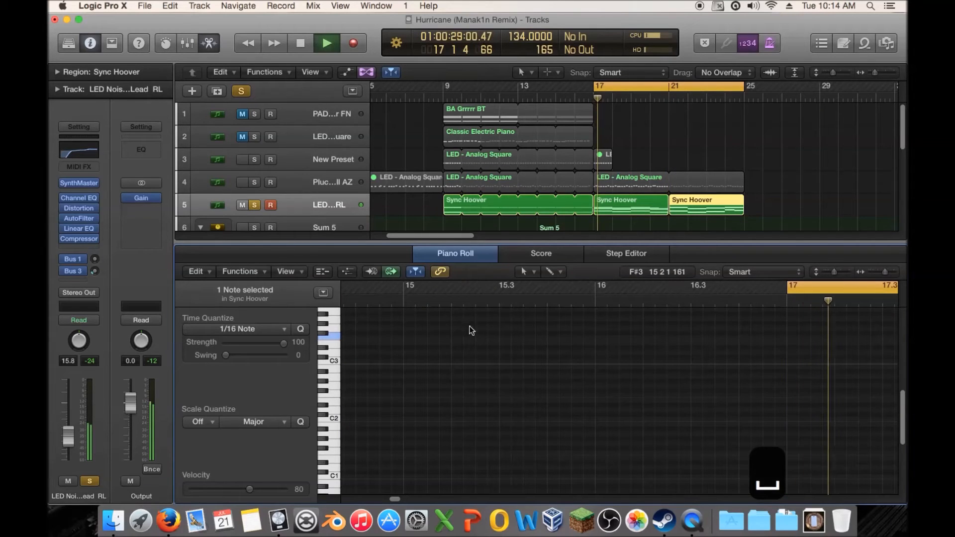
{"action": "key", "text": "space"}
Set the cycle range to bars 21 to 25 and audition the bar 21 chord
{"action": "left_click_drag", "start_coordinate": [594, 86], "coordinate": [671, 87]}
{"action": "key", "text": "space"}
{"action": "key", "text": "space"}
{"action": "left_click", "coordinate": [476, 336]}
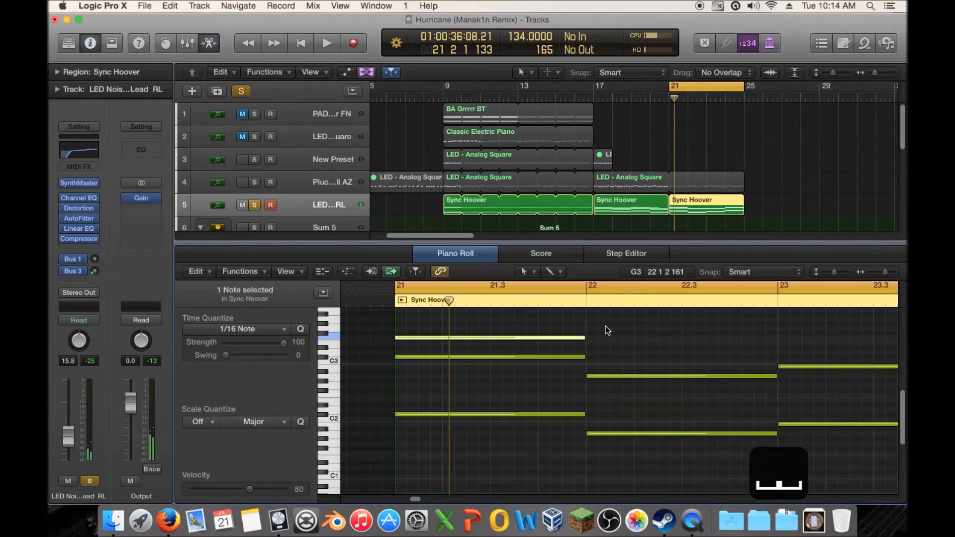
{"action": "key", "text": "space"}
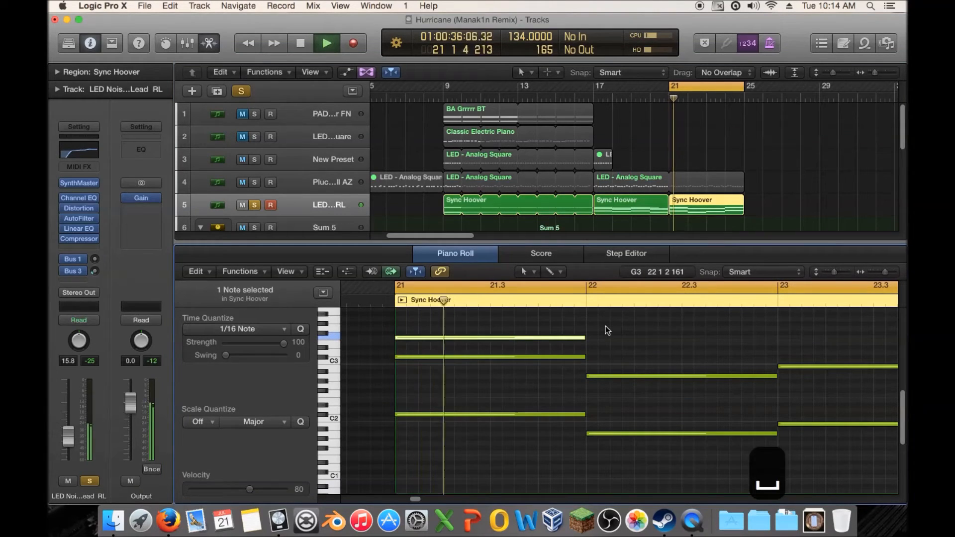
{"action": "key", "text": "space"}
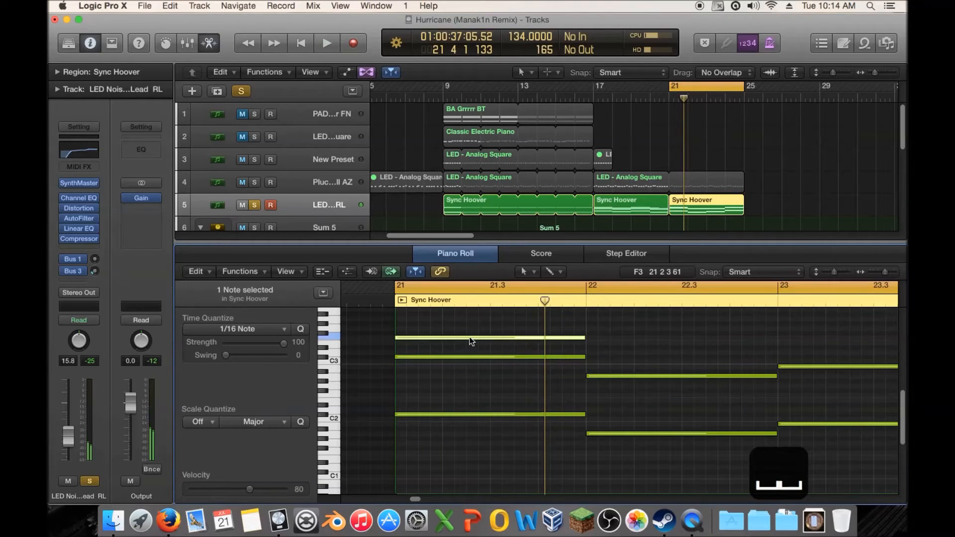
Raise the top note of bar 21 to F#3, audition it and compare with the Sync Hoover region from bar 17
{"action": "left_click_drag", "start_coordinate": [470, 340], "coordinate": [470, 333]}
{"action": "key", "text": "space"}
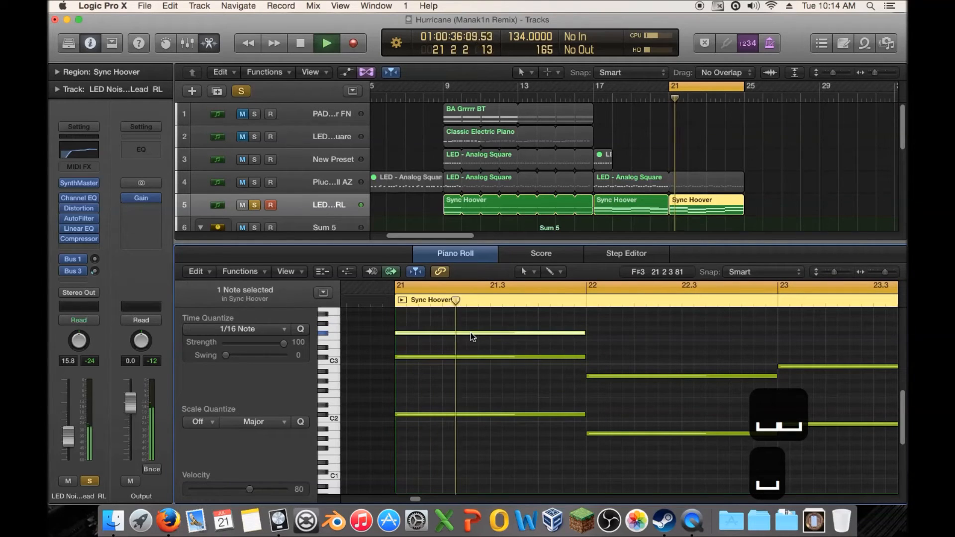
{"action": "key", "text": "space"}
{"action": "left_click", "coordinate": [617, 205]}
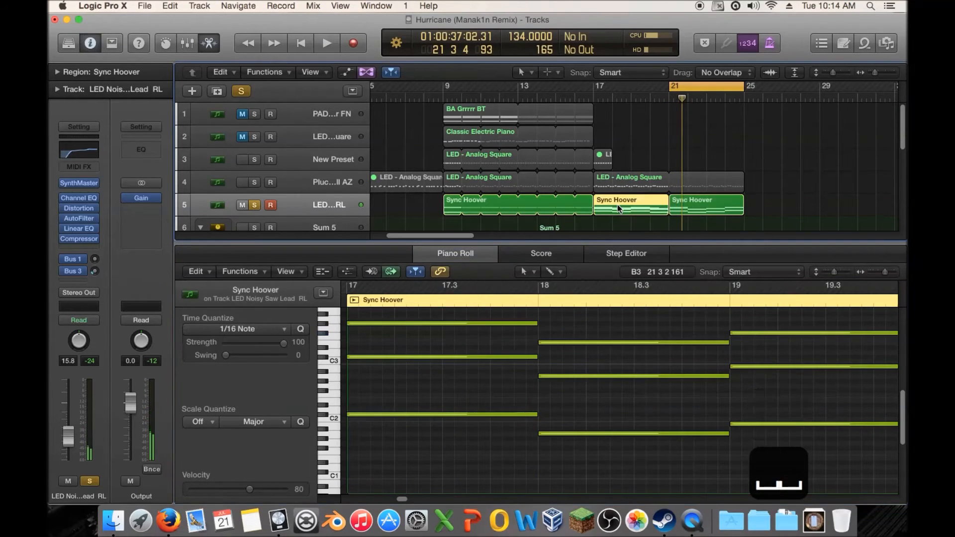
{"action": "left_click", "coordinate": [696, 207]}
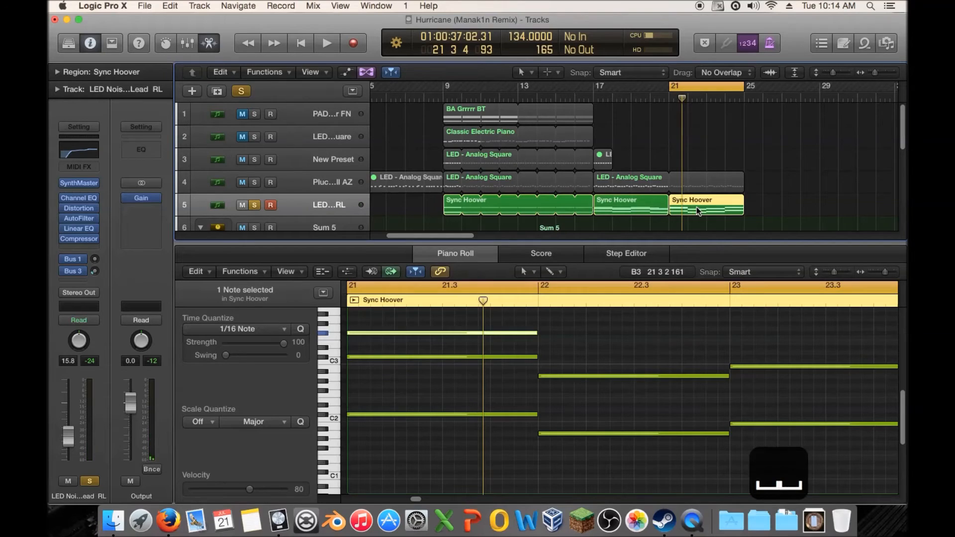
Change the top note of bar 21 in the last Sync Hoover region to E3 and audition it
{"action": "left_click_drag", "start_coordinate": [488, 335], "coordinate": [489, 343]}
{"action": "key", "text": "space"}
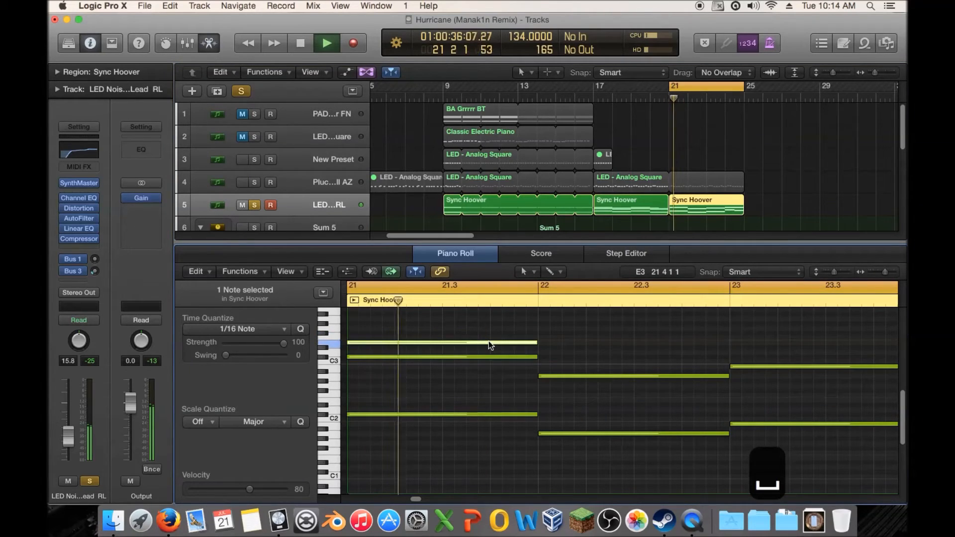
{"action": "key", "text": "space"}
Add one-bar top notes C#3 in bar 22 and D#3 in bar 23 of the last Sync Hoover region
{"action": "left_click_drag", "start_coordinate": [547, 353], "coordinate": [558, 358]}
{"action": "key", "text": "space"}
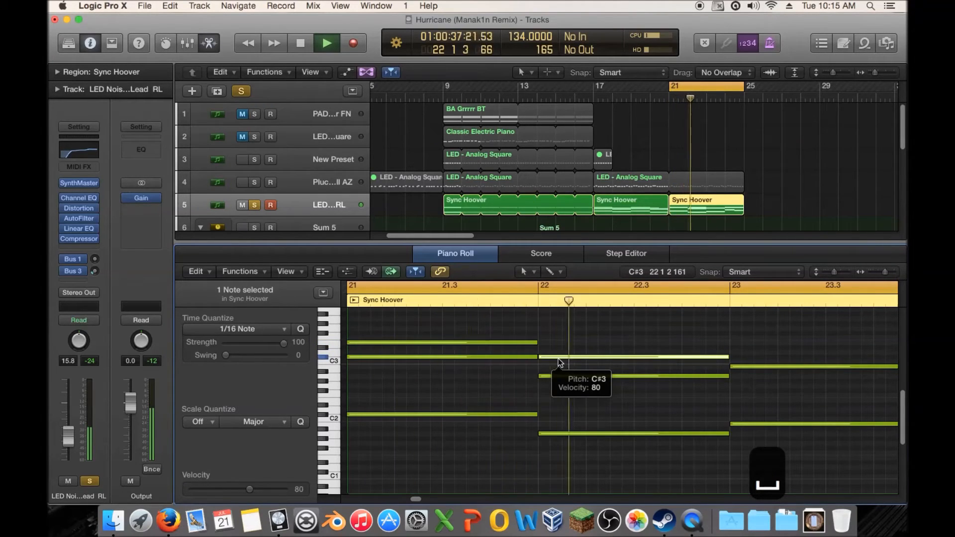
{"action": "left_click", "coordinate": [740, 348]}
{"action": "key", "text": "space"}
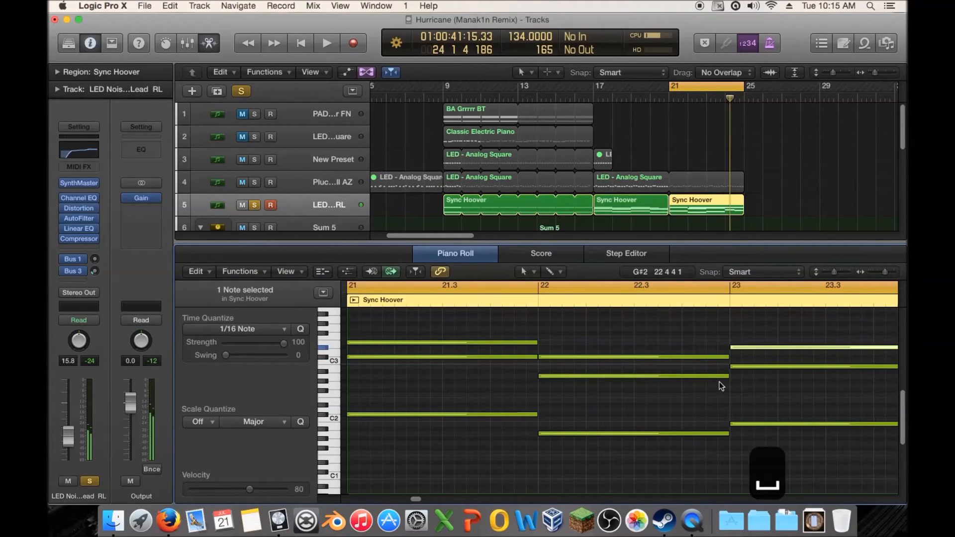
Add half-bar top notes G#3 and F#3 in bar 24 of the last Sync Hoover region and audition them
{"action": "key", "text": "space"}
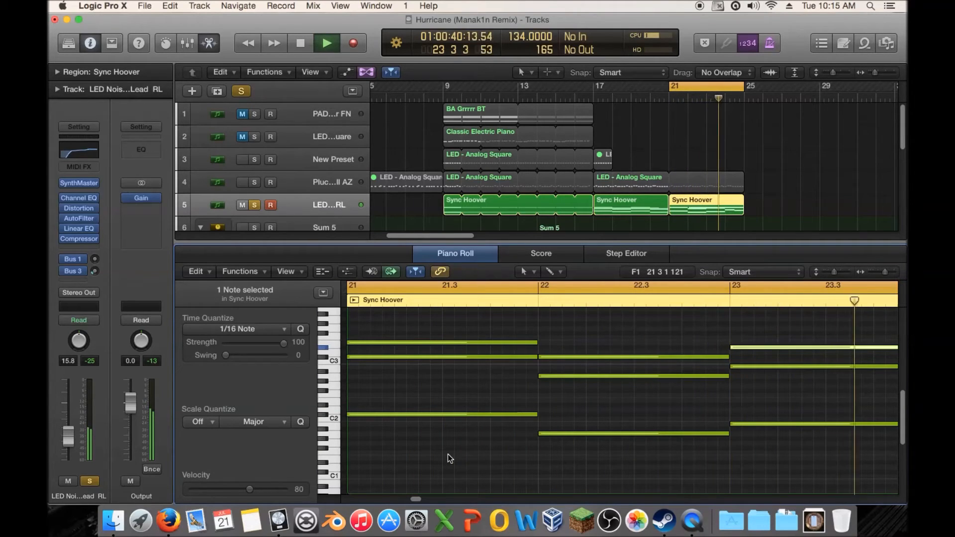
{"action": "key", "text": "space"}
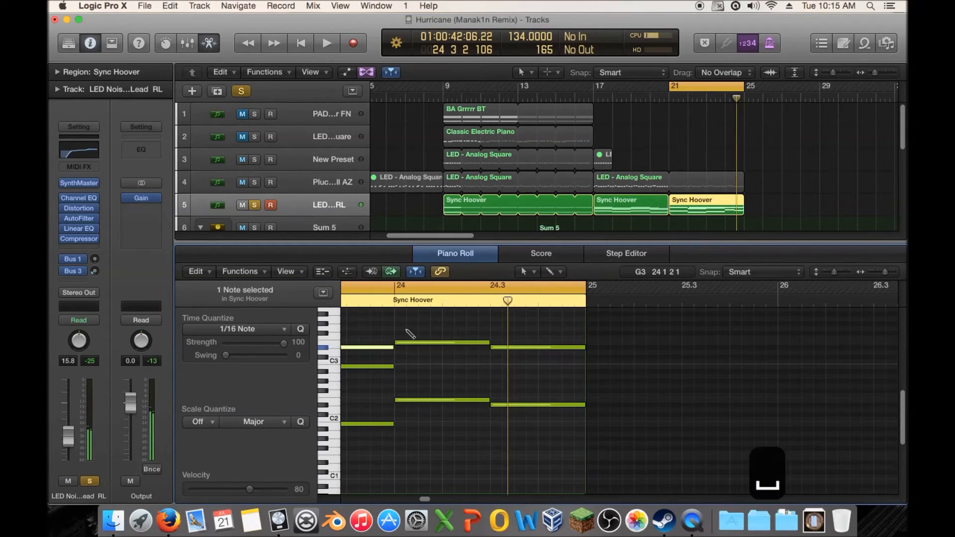
{"action": "left_click", "coordinate": [400, 332], "text": "super"}
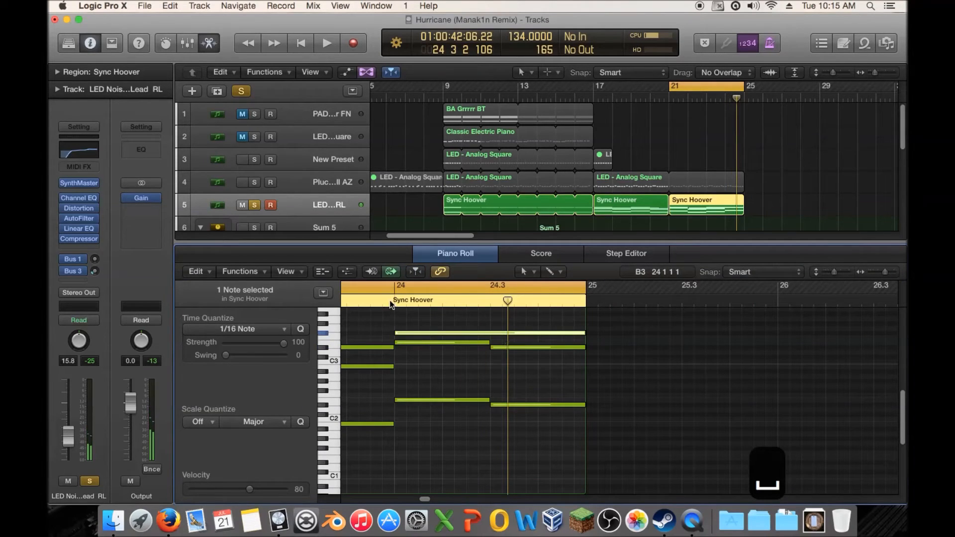
{"action": "key", "text": "space"}
{"action": "key", "text": "space"}
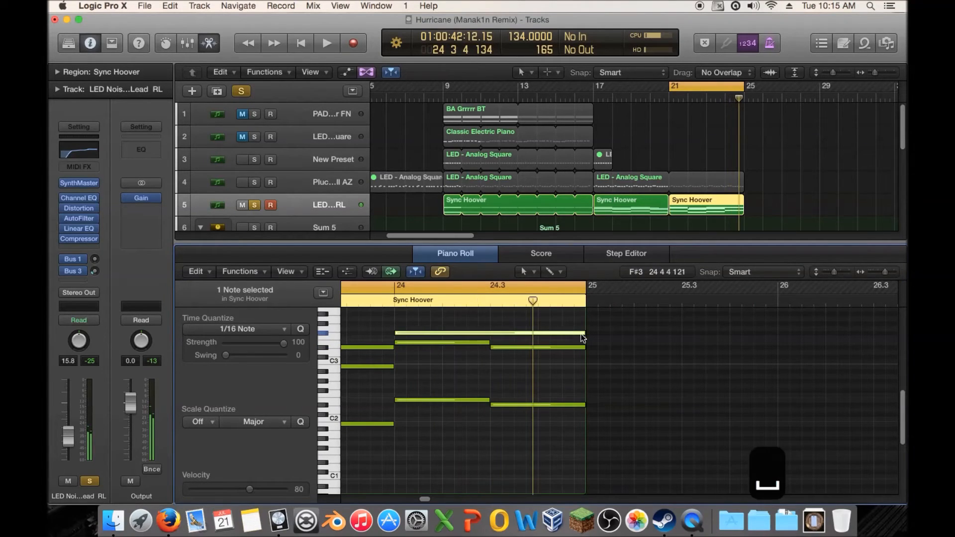
{"action": "left_click_drag", "start_coordinate": [579, 333], "coordinate": [551, 332]}
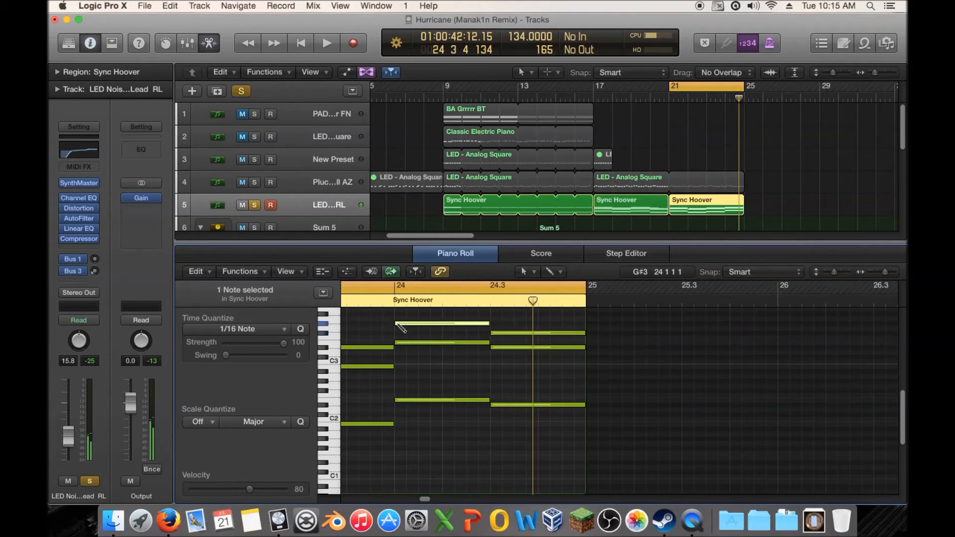
{"action": "key", "text": "space"}
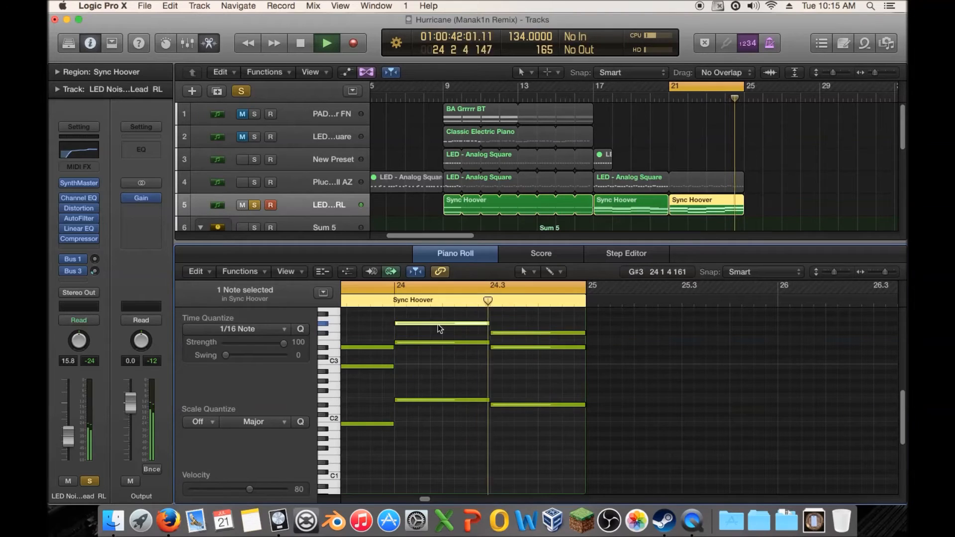
Unsolo the LED lead track and listen to bars 21 to 25 with the other tracks
{"action": "left_click", "coordinate": [254, 205]}
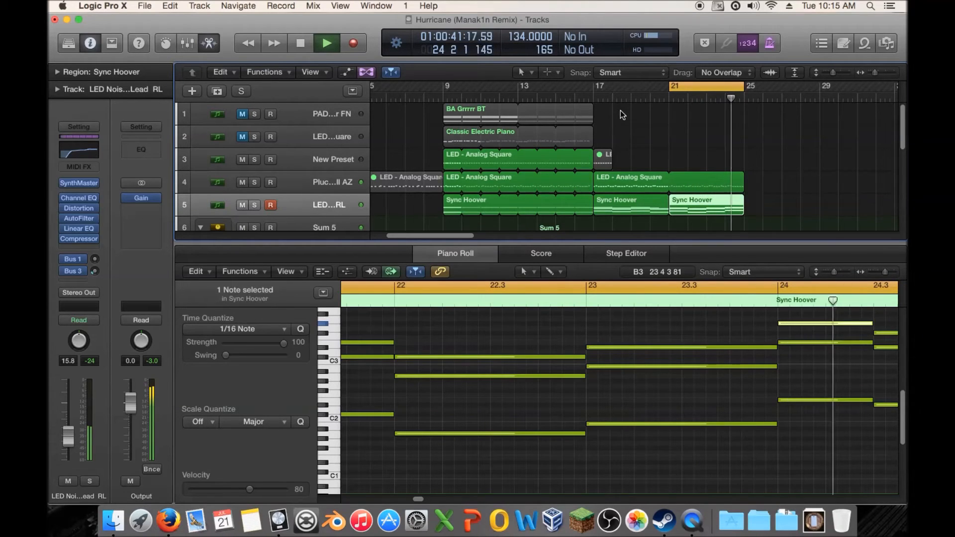
{"action": "left_click", "coordinate": [589, 97]}
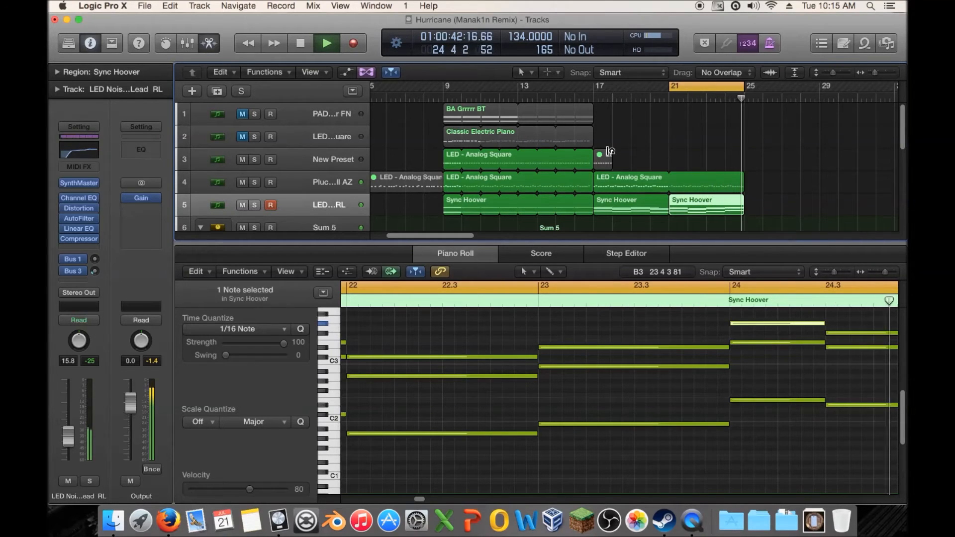
{"action": "key", "text": "space"}
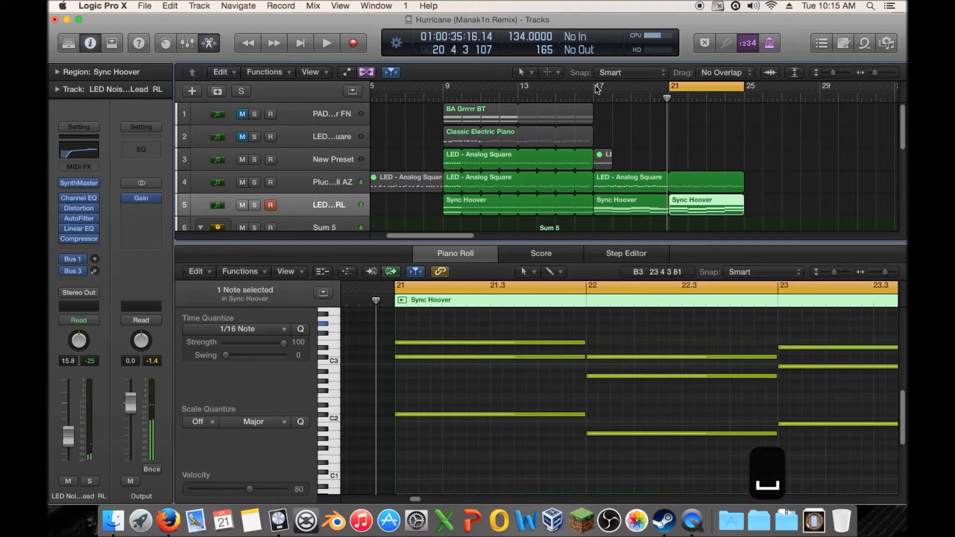
Solo the LED lead track again and set the cycle range to bars 17 to 25, auditioning the Sync Hoover chords
{"action": "left_click_drag", "start_coordinate": [598, 87], "coordinate": [666, 85]}
{"action": "left_click", "coordinate": [254, 205]}
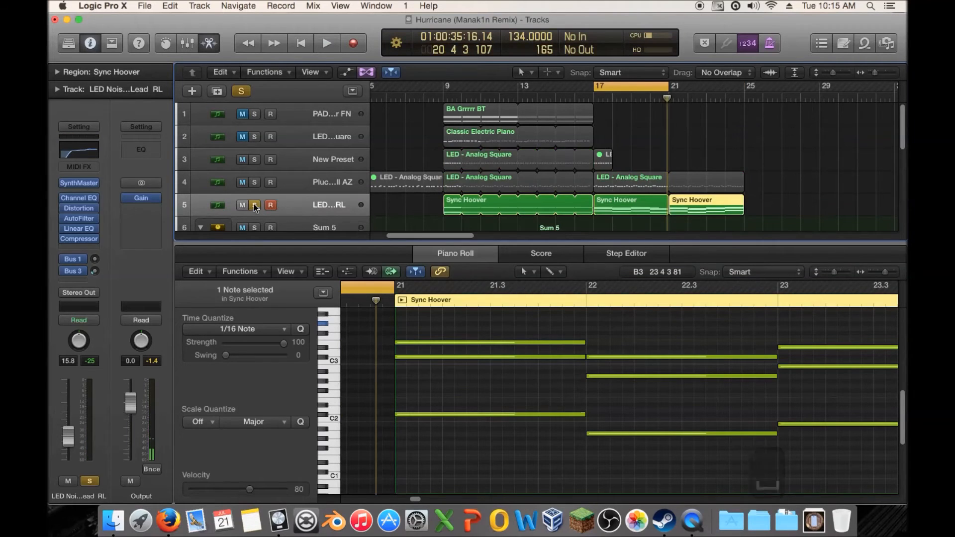
{"action": "key", "text": "space"}
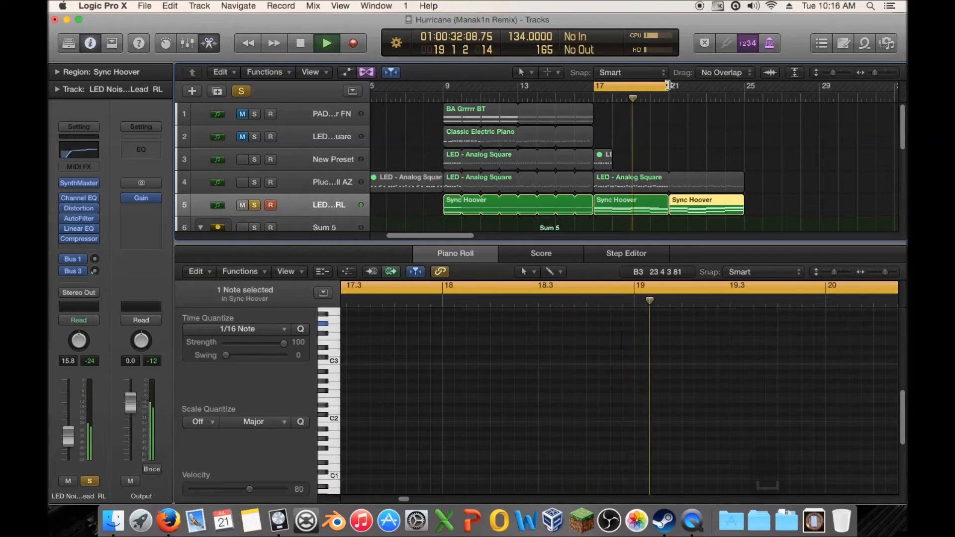
{"action": "left_click_drag", "start_coordinate": [666, 85], "coordinate": [737, 88]}
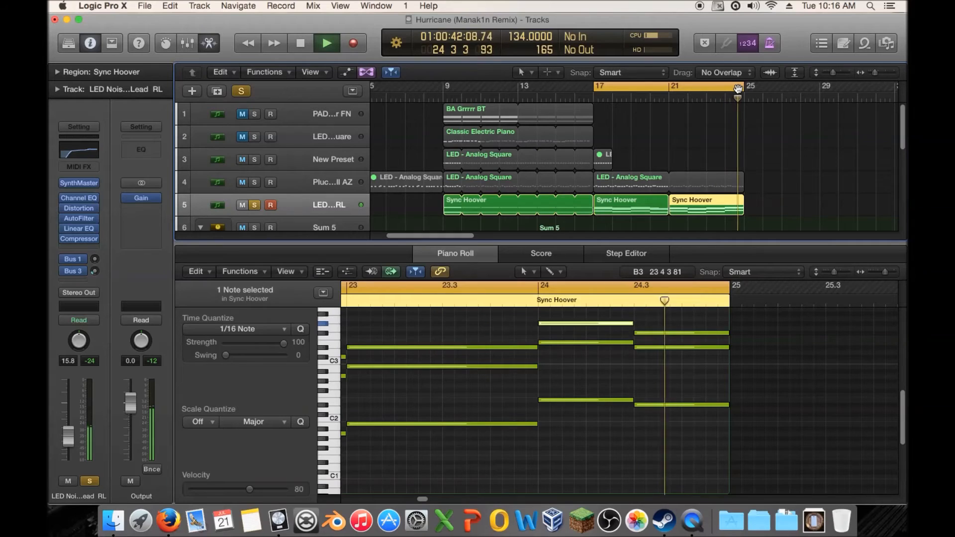
{"action": "key", "text": "space"}
In the Sync Hoover region from bar 17, lower the top notes to E3 in bar 17, C#3 in bar 18 and D#3 in bar 19
{"action": "double_click", "coordinate": [703, 216]}
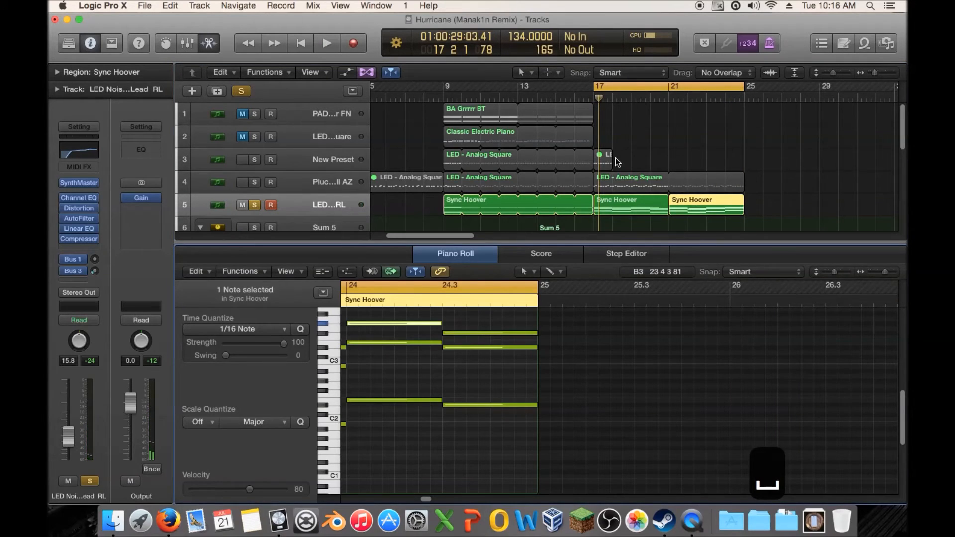
{"action": "left_click", "coordinate": [606, 205]}
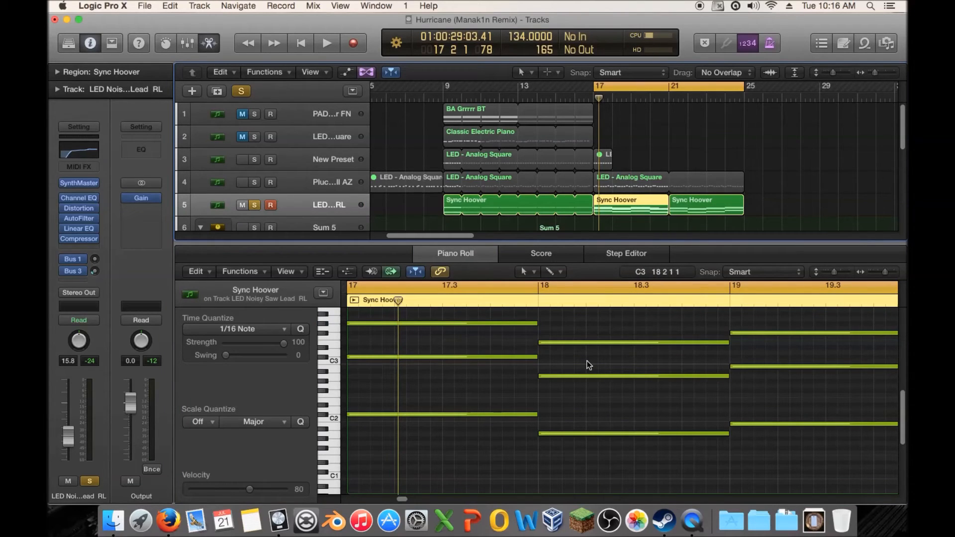
{"action": "left_click", "coordinate": [686, 213]}
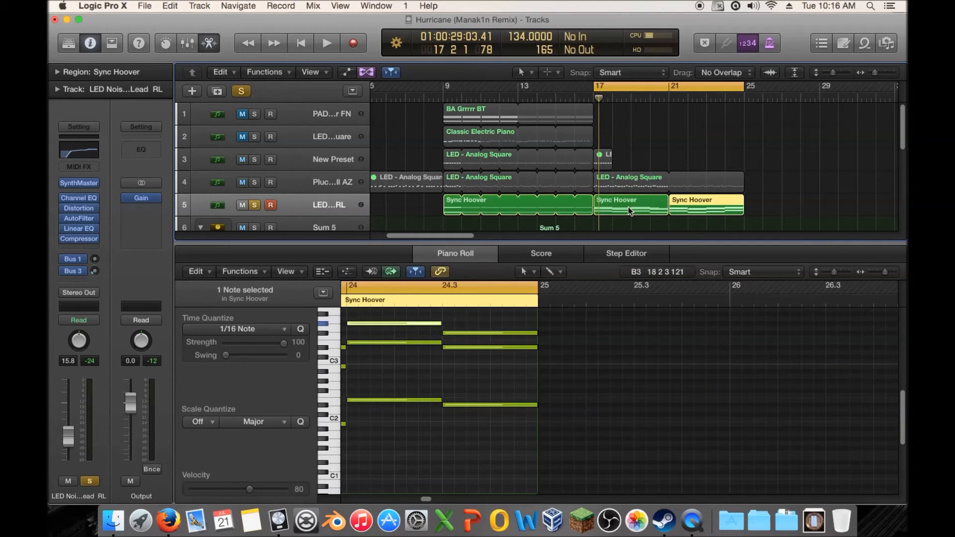
{"action": "left_click_drag", "start_coordinate": [425, 500], "coordinate": [416, 501]}
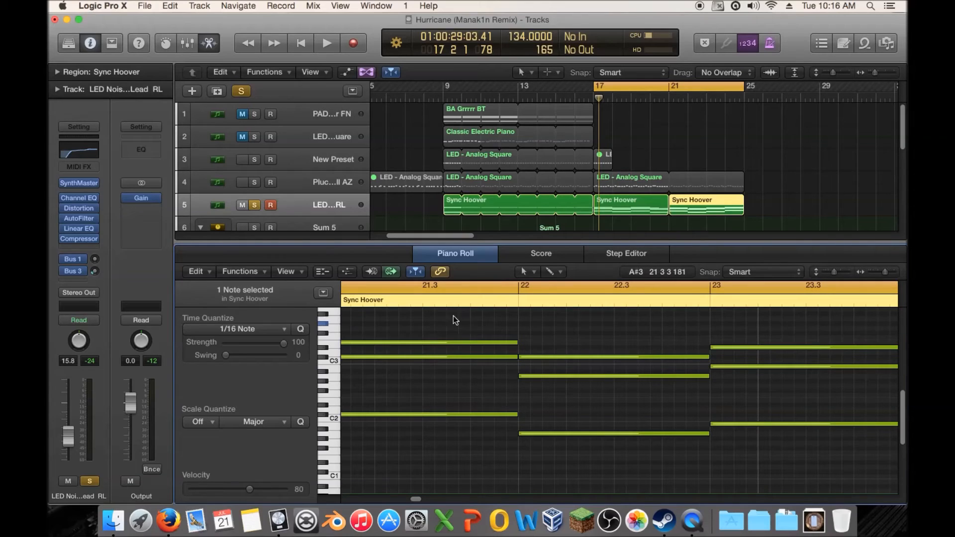
{"action": "mouse_move", "coordinate": [565, 357]}
{"action": "left_click", "coordinate": [609, 199]}
{"action": "left_click_drag", "start_coordinate": [489, 323], "coordinate": [488, 344]}
{"action": "left_click_drag", "start_coordinate": [583, 343], "coordinate": [582, 359]}
{"action": "left_click_drag", "start_coordinate": [747, 334], "coordinate": [746, 348]}
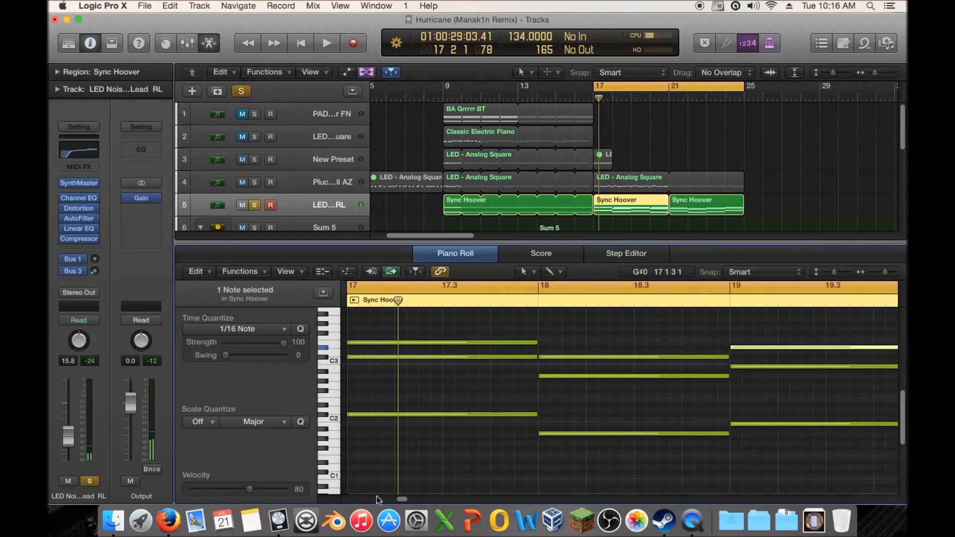
Lower the two top notes of bar 20 to B2 and C#3, and audition the progression
{"action": "scroll", "coordinate": [375, 497], "scroll_direction": "right", "scroll_amount": 5}
{"action": "left_click_drag", "start_coordinate": [645, 350], "coordinate": [646, 366]}
{"action": "left_click_drag", "start_coordinate": [716, 345], "coordinate": [708, 357]}
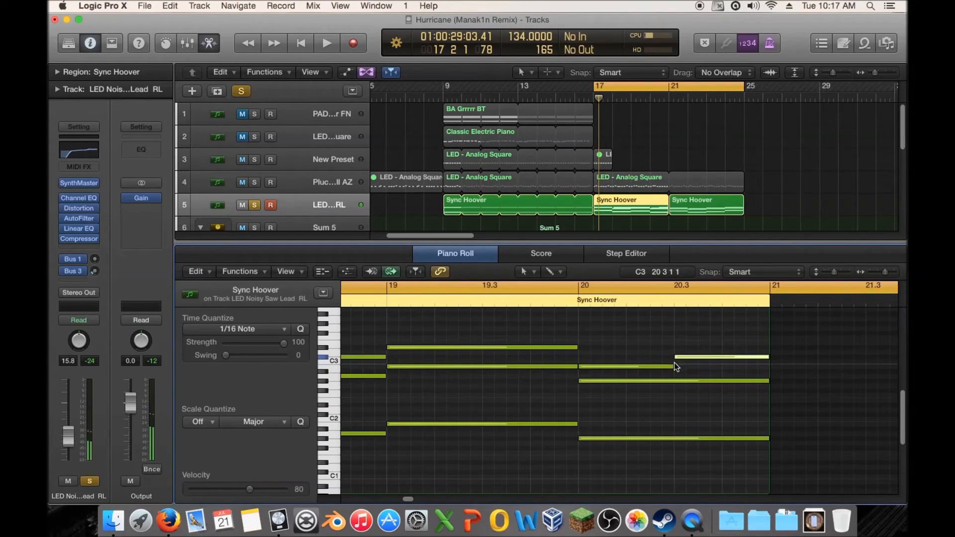
{"action": "key", "text": "space"}
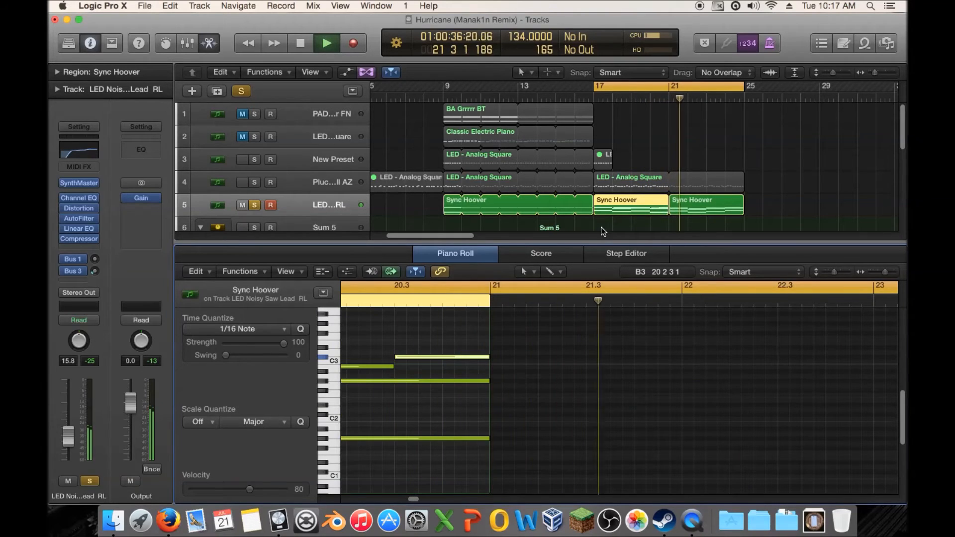
{"action": "key", "text": "space"}
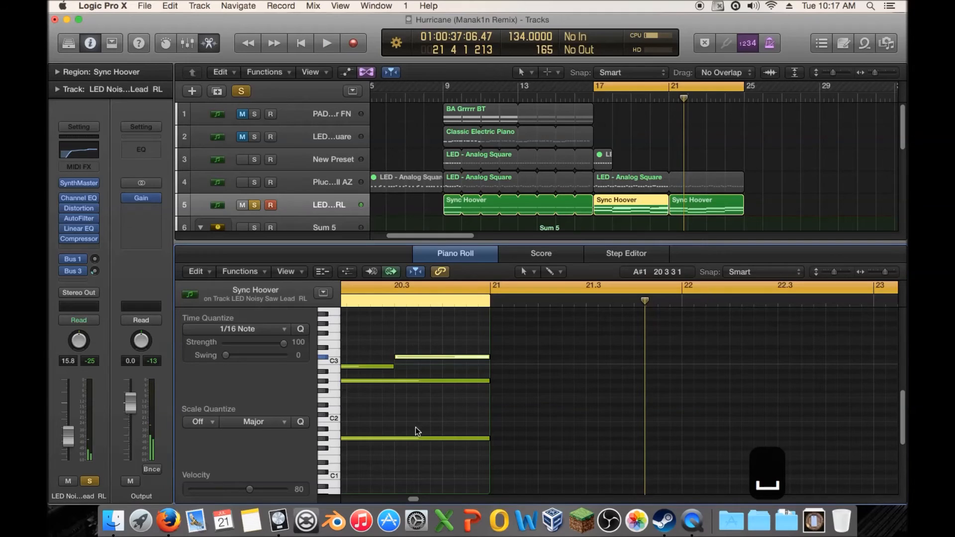
Copy the five top notes of bars 17 to 20 one octave higher and audition the chords
{"action": "left_click_drag", "start_coordinate": [414, 492], "coordinate": [399, 496]}
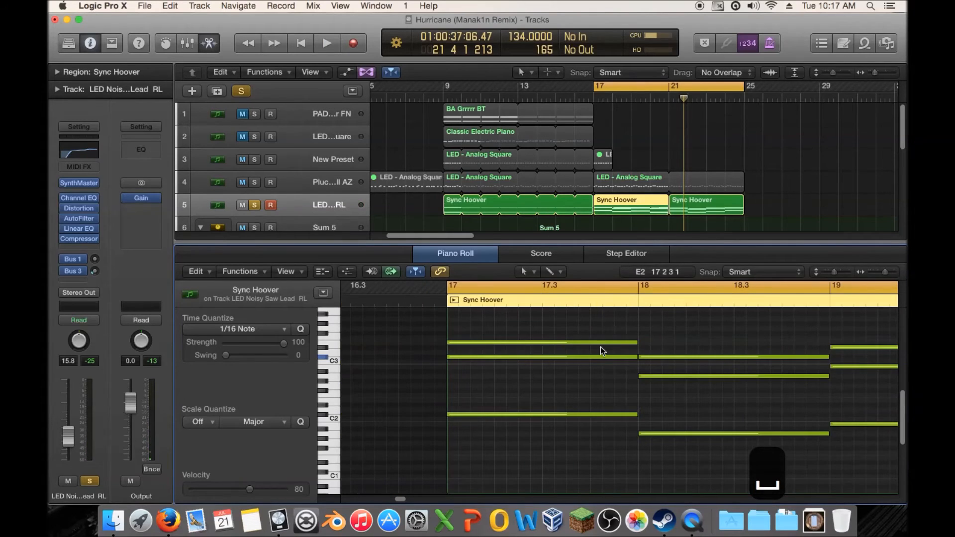
{"action": "left_click_drag", "start_coordinate": [662, 325], "coordinate": [624, 346]}
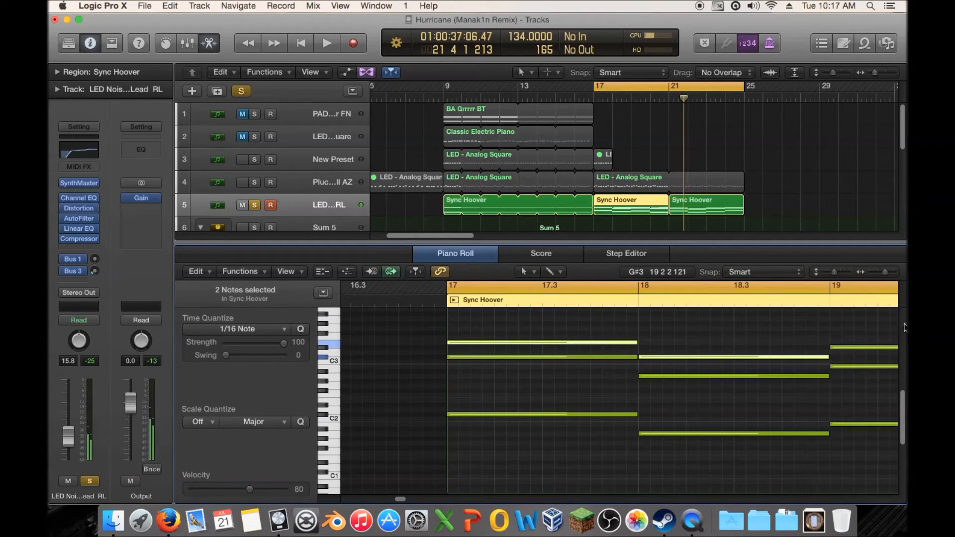
{"action": "left_click_drag", "start_coordinate": [404, 497], "coordinate": [411, 498]}
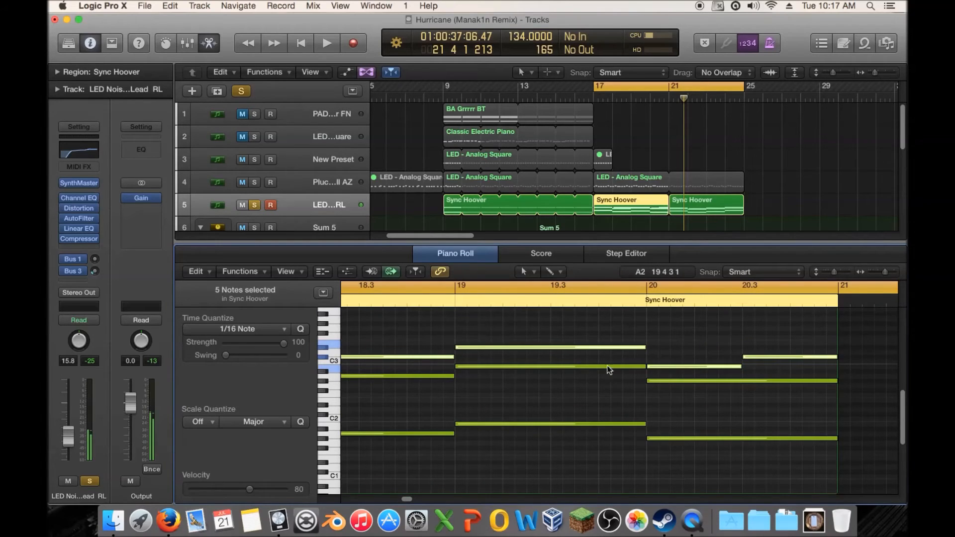
{"action": "scroll", "coordinate": [561, 384], "scroll_direction": "up", "scroll_amount": 1}
{"action": "left_click_drag", "start_coordinate": [407, 499], "coordinate": [401, 499]}
{"action": "mouse_move", "coordinate": [416, 349]}
{"action": "left_mouse_down"}
{"action": "mouse_move", "coordinate": [417, 299]}
{"action": "mouse_move", "coordinate": [418, 338]}
{"action": "left_mouse_up"}
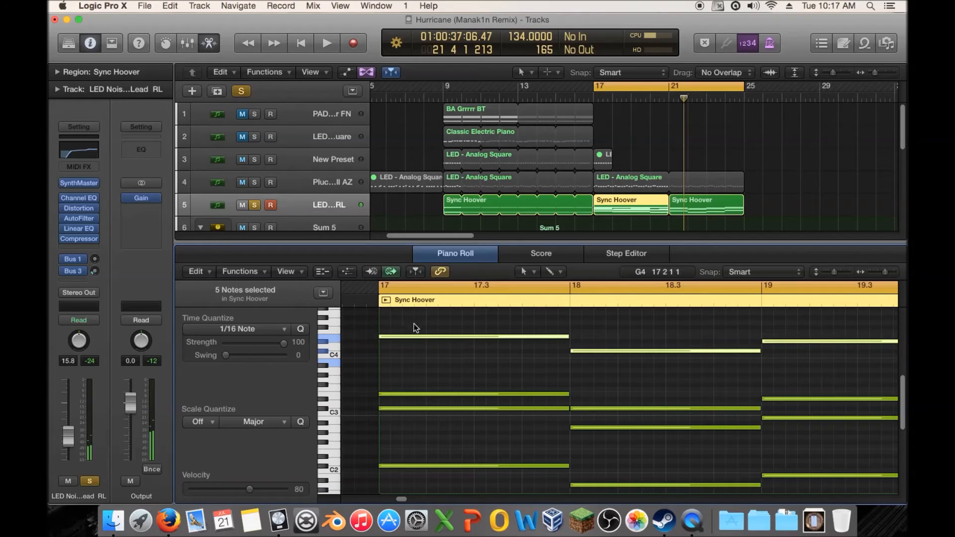
{"action": "left_click", "coordinate": [445, 365]}
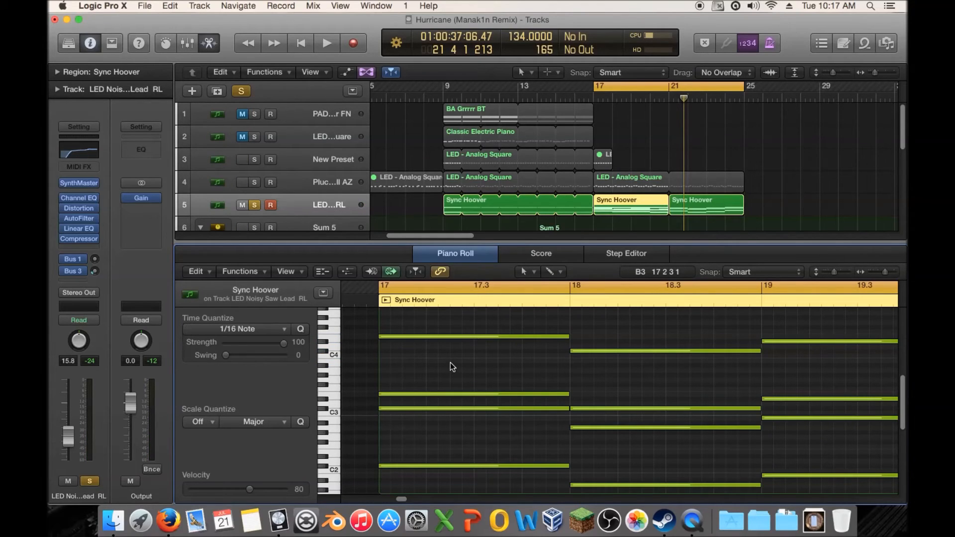
{"action": "key", "text": "space"}
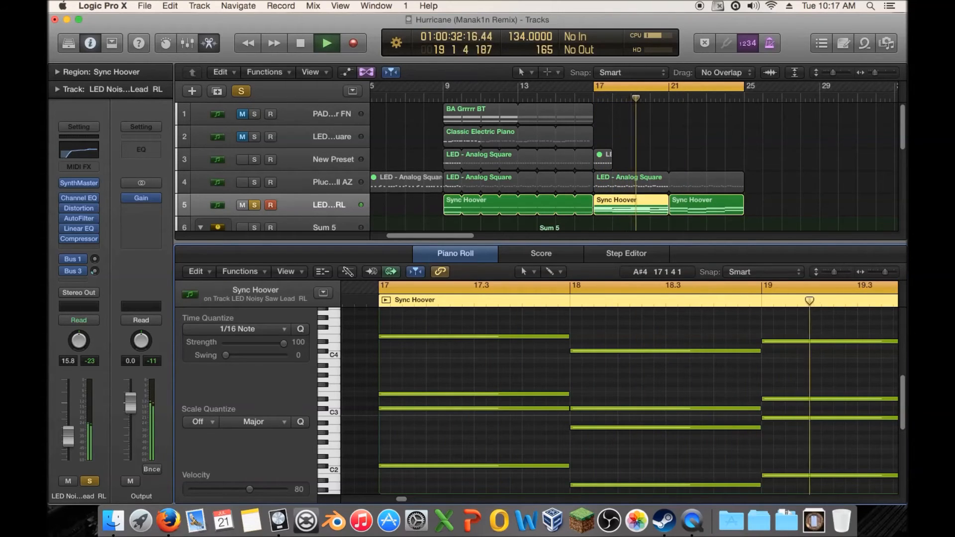
Undo the octave copy of the top notes, stop playback and redo the copy
{"action": "key", "text": "super+z"}
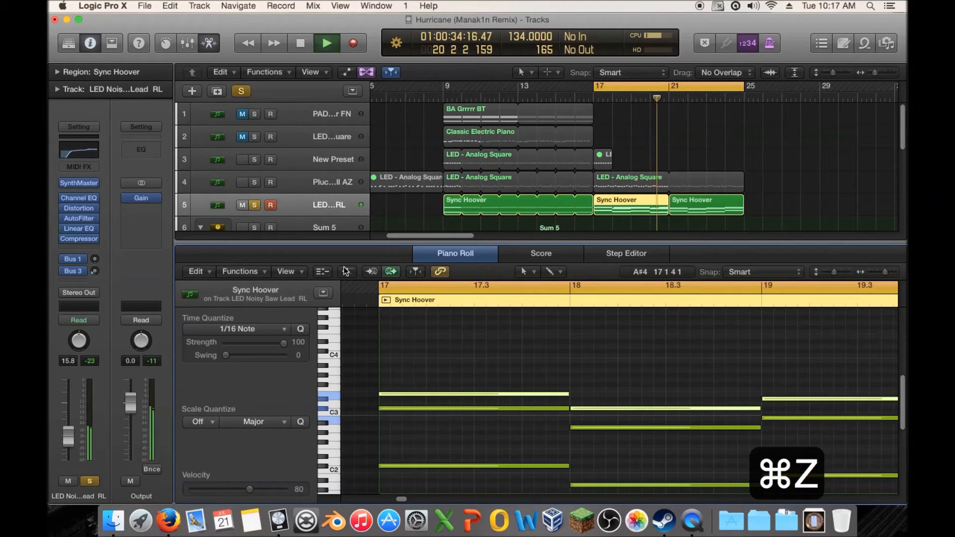
{"action": "key", "text": "space"}
{"action": "left_click", "coordinate": [170, 6]}
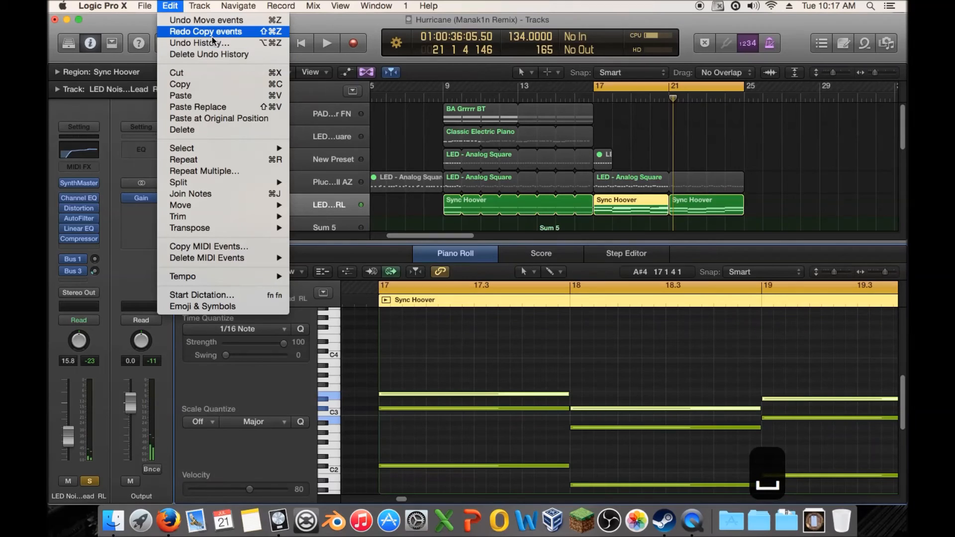
{"action": "left_click", "coordinate": [244, 32]}
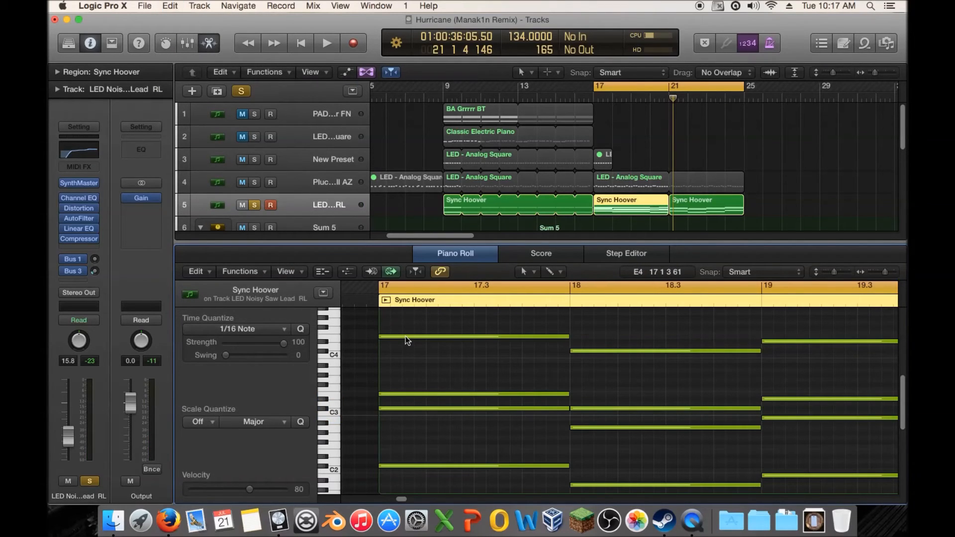
Copy the high E4 of bar 17 down into the chord, trying B3 and A3 before placing it at G#3, and audition it
{"action": "left_click_drag", "start_coordinate": [410, 336], "coordinate": [412, 371]}
{"action": "key", "text": "space"}
{"action": "key", "text": "space"}
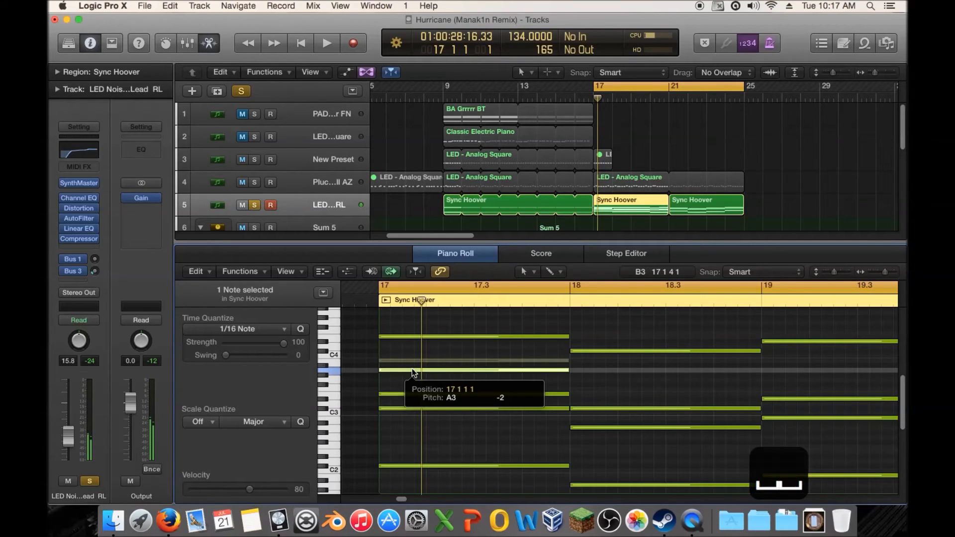
{"action": "left_click_drag", "start_coordinate": [412, 369], "coordinate": [412, 375]}
{"action": "key", "text": "space"}
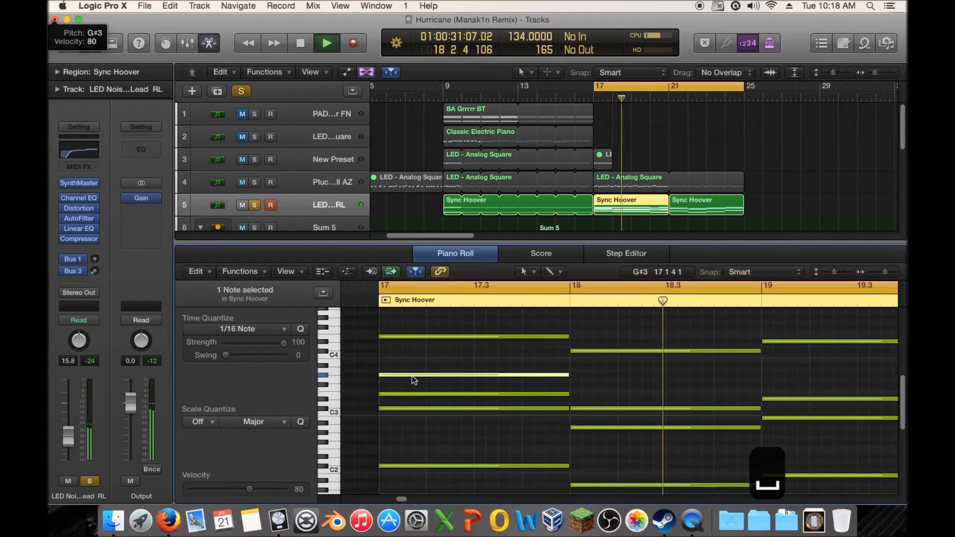
{"action": "key", "text": "space"}
Copy the added G#3 of bar 17 into bar 18 as F#3 and audition both chords
{"action": "left_click_drag", "start_coordinate": [412, 375], "coordinate": [592, 385]}
{"action": "key", "text": "space"}
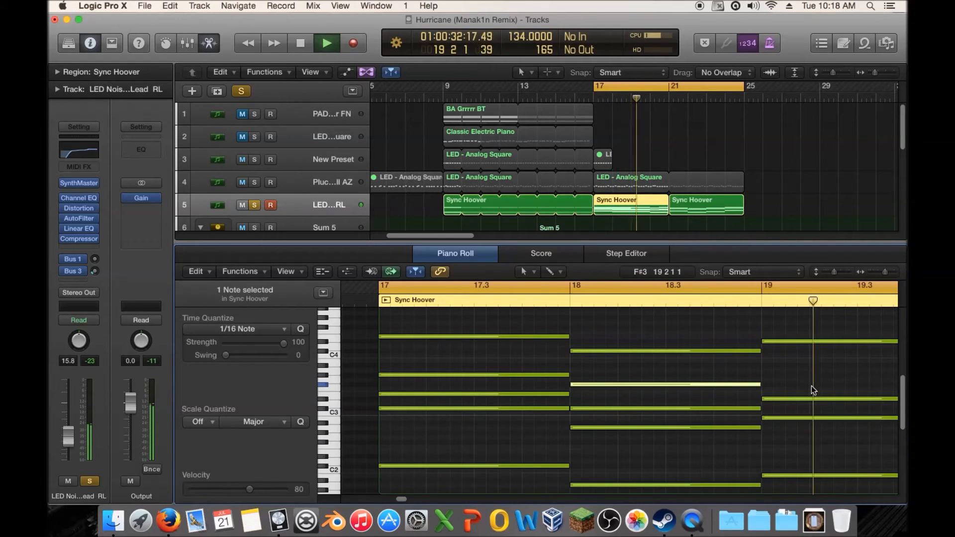
{"action": "key", "text": "space"}
Move the added inner note to B3 in bar 17 and to A#3 in bar 18, auditioning the changes
{"action": "left_click_drag", "start_coordinate": [634, 381], "coordinate": [546, 363]}
{"action": "key", "text": "space"}
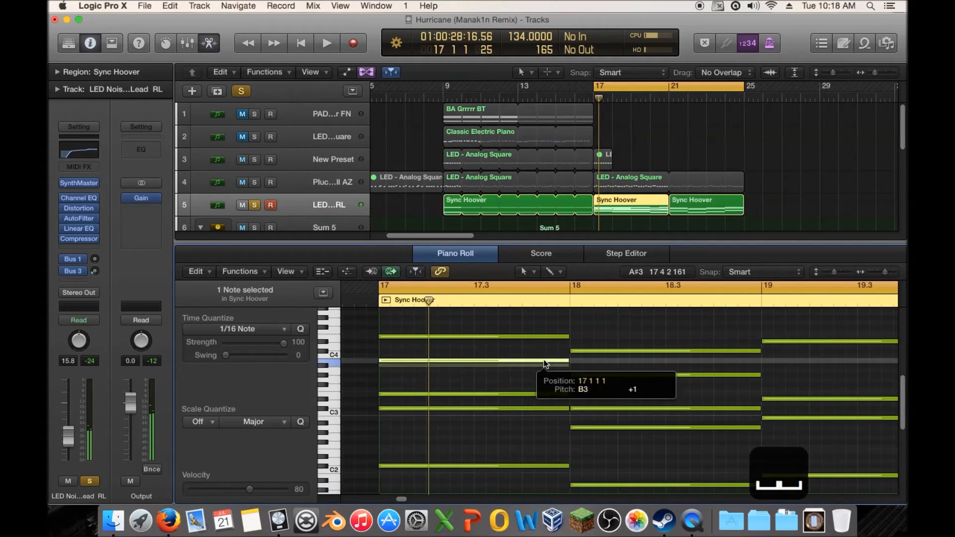
{"action": "key", "text": "space"}
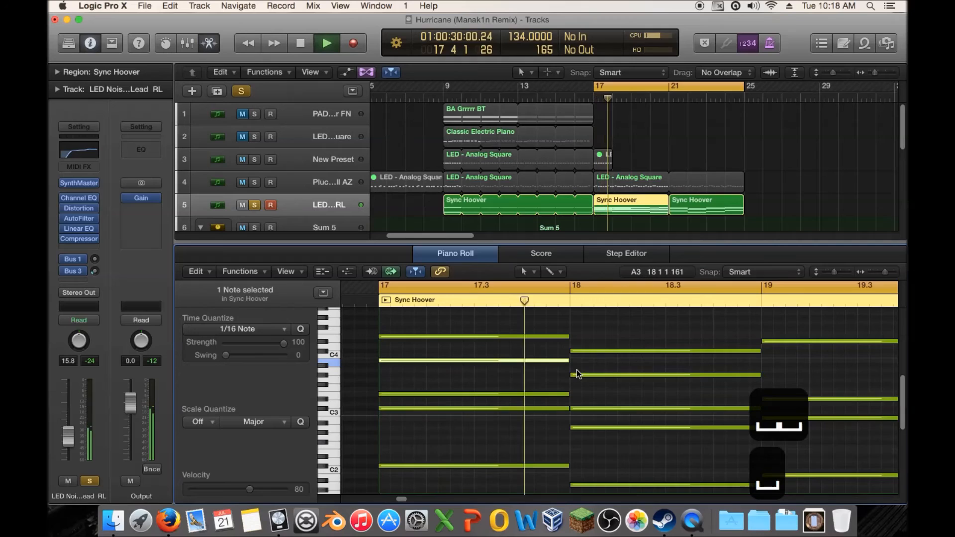
{"action": "key", "text": "space"}
{"action": "left_click_drag", "start_coordinate": [577, 370], "coordinate": [582, 365]}
{"action": "key", "text": "space"}
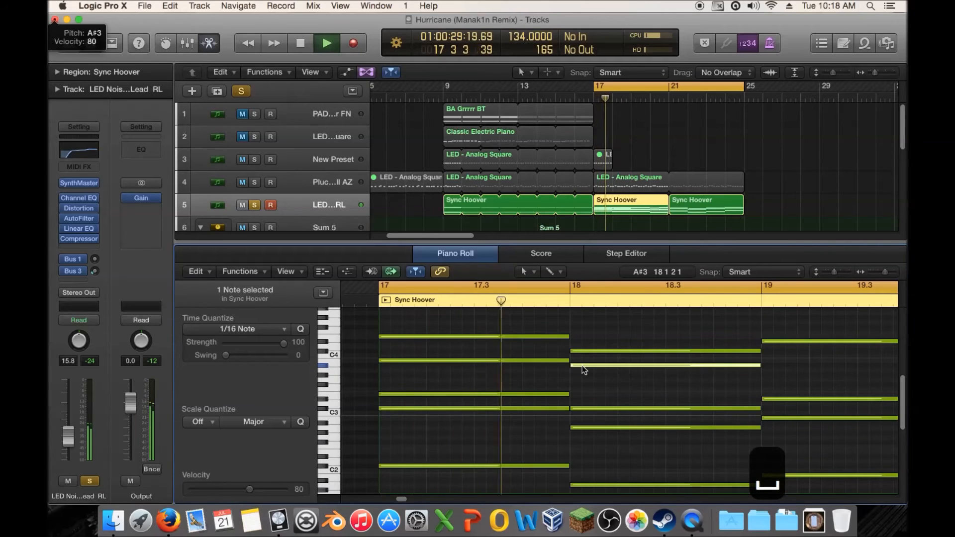
Try the added inner note of bar 18 one semitone lower at A3 and audition the chords
{"action": "key", "text": "space"}
{"action": "left_click_drag", "start_coordinate": [583, 363], "coordinate": [583, 369]}
{"action": "key", "text": "space"}
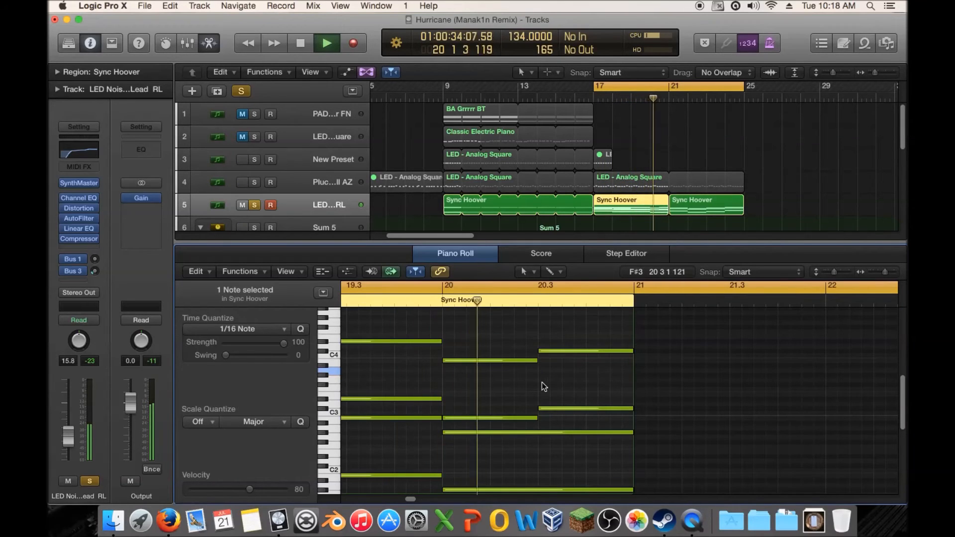
{"action": "key", "text": "space"}
{"action": "key", "text": "space"}
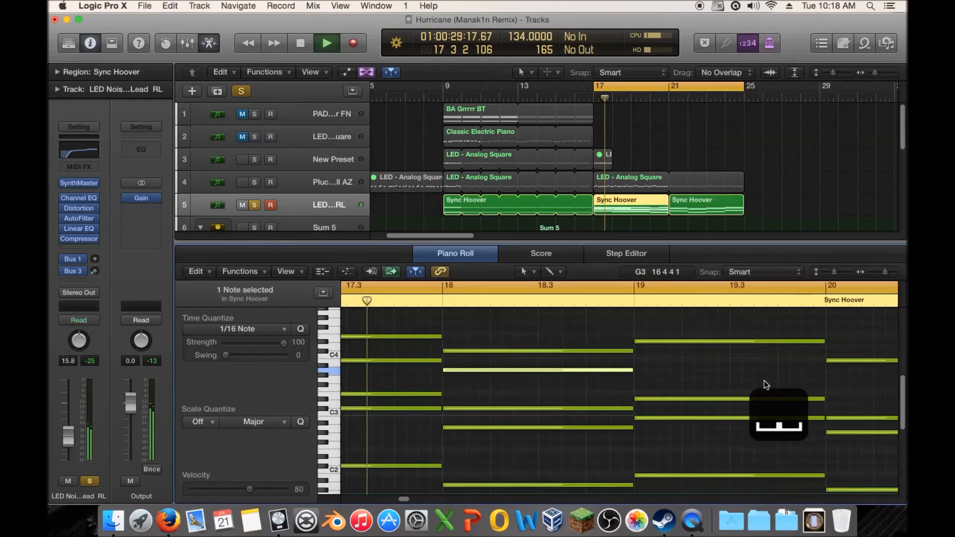
Delete the added inner notes from the bar 17 and bar 18 chords and resume playback
{"action": "left_click_drag", "start_coordinate": [432, 369], "coordinate": [417, 360]}
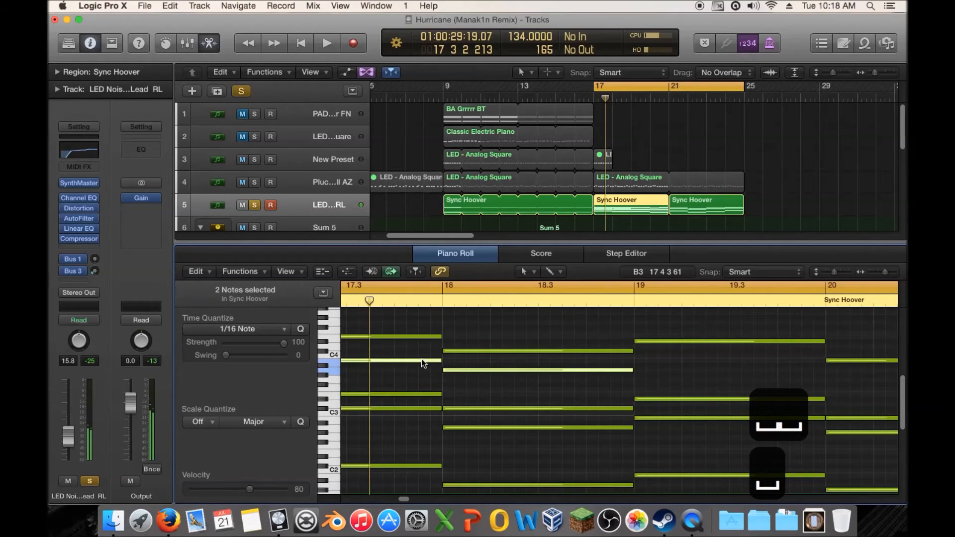
{"action": "key", "text": "Delete"}
{"action": "key", "text": "space"}
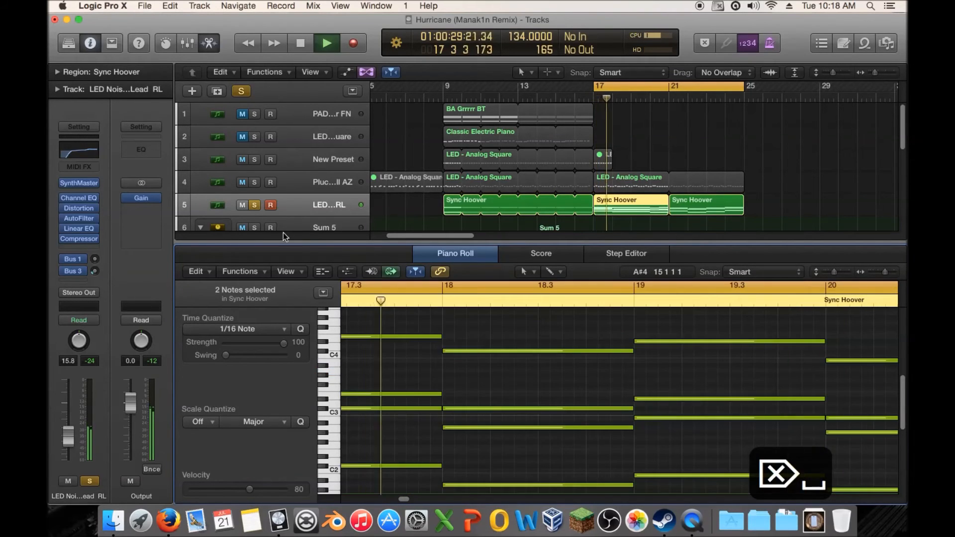
Unsolo the LED Noisy Saw Lead track and audition the Sync Hoover chords within the full mix
{"action": "left_click", "coordinate": [254, 205]}
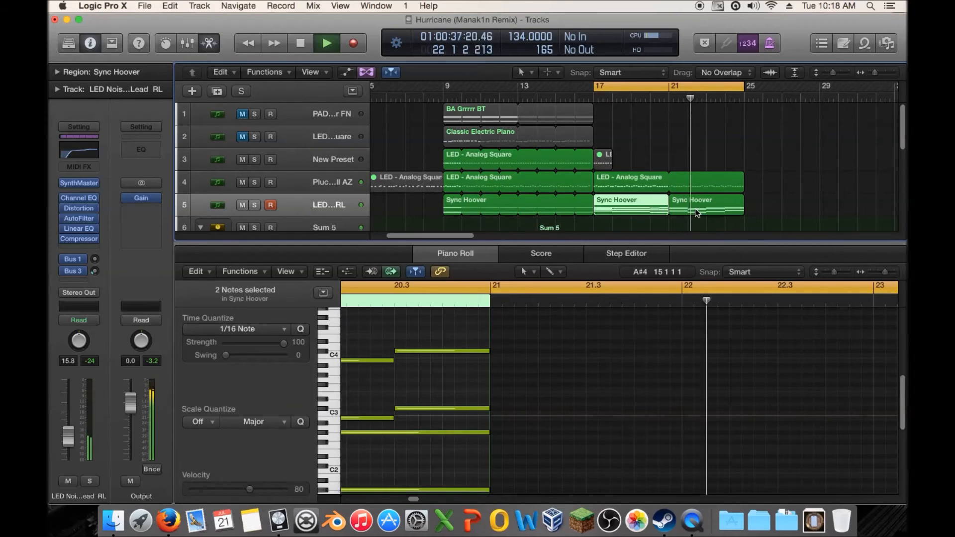
{"action": "key", "text": "space"}
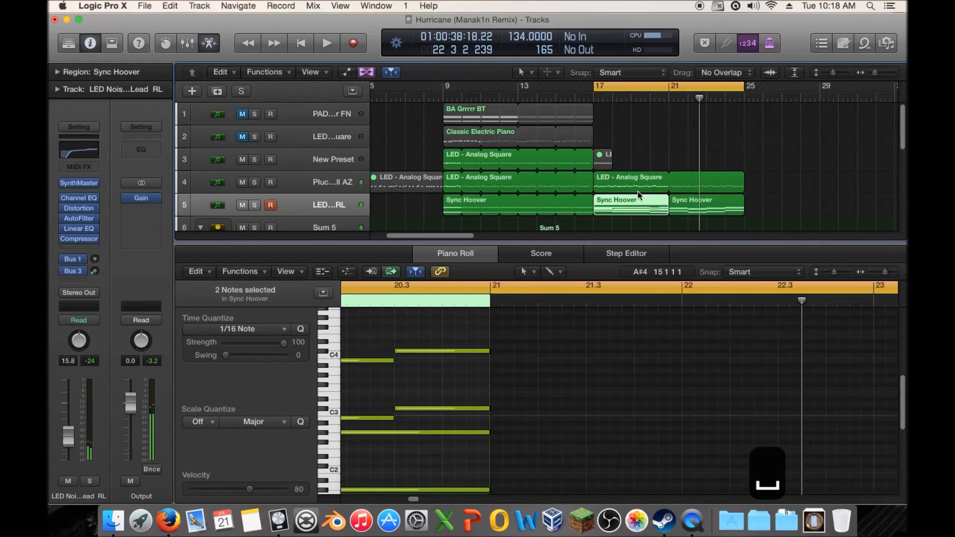
{"action": "left_click", "coordinate": [668, 97]}
{"action": "key", "text": "space"}
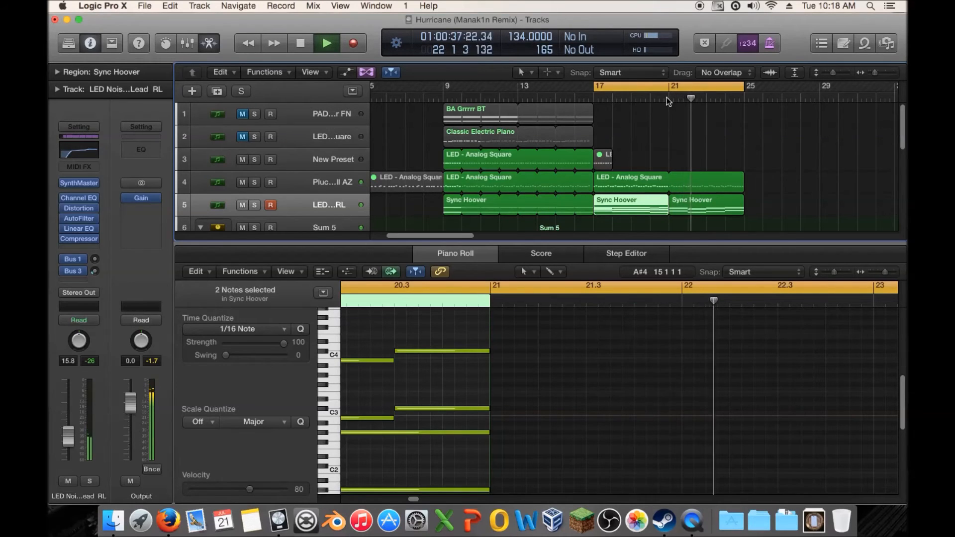
{"action": "key", "text": "space"}
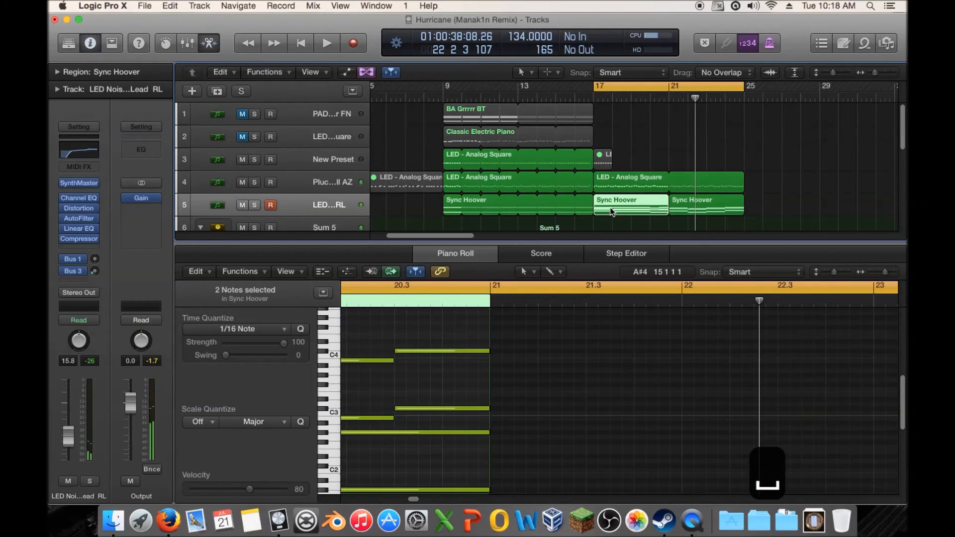
{"action": "key", "text": "shift+space"}
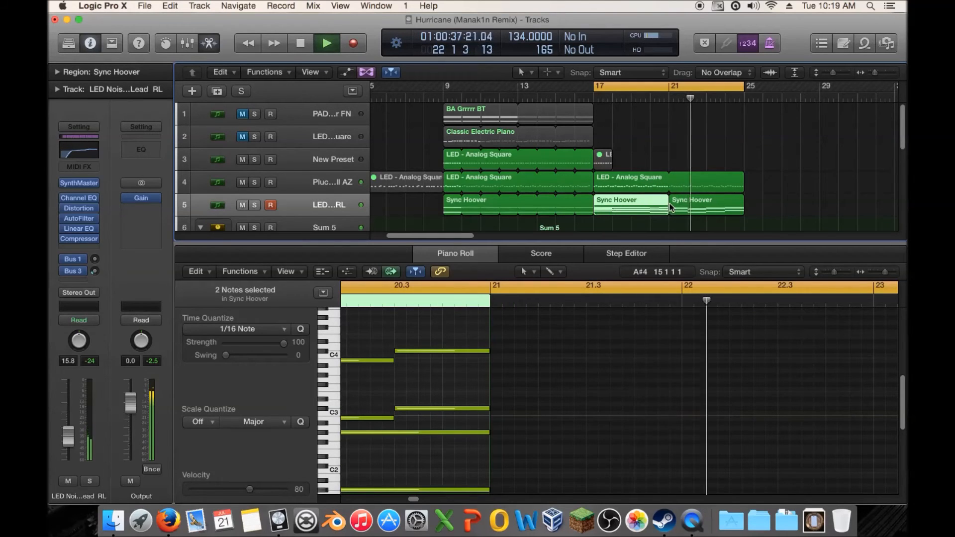
Copy the top notes of bars 21 to 24 in the second four-bar Sync Hoover region one octave up
{"action": "left_click", "coordinate": [688, 204]}
{"action": "key", "text": "space"}
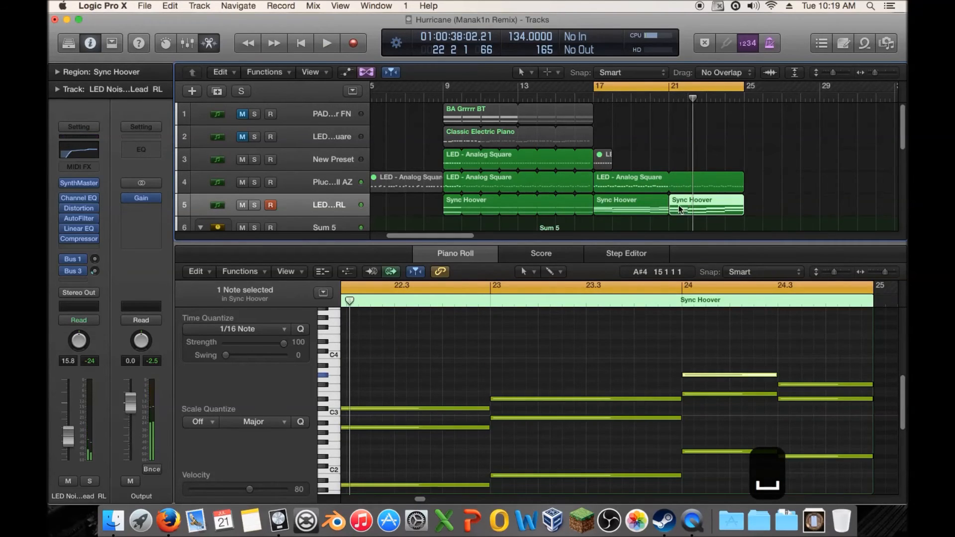
{"action": "left_click", "coordinate": [629, 211]}
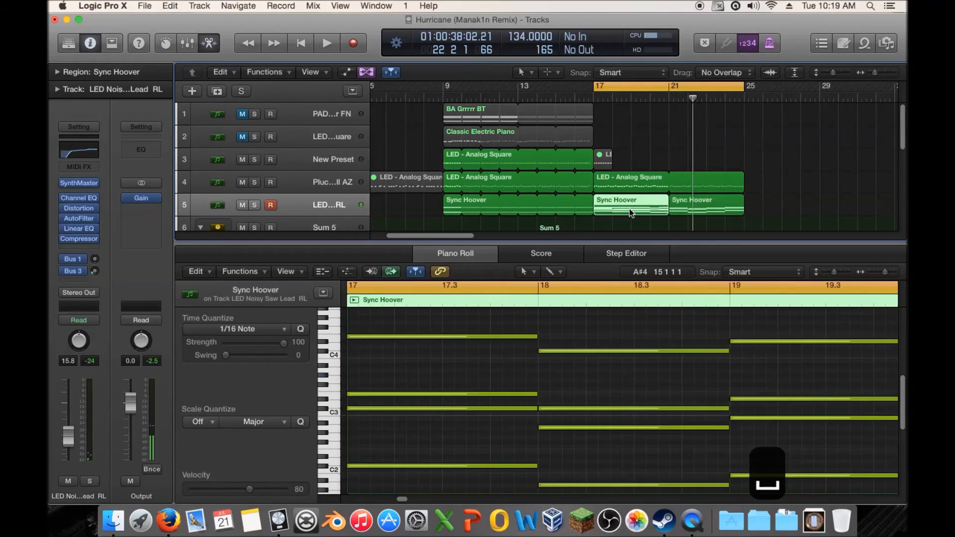
{"action": "left_click", "coordinate": [676, 206]}
{"action": "left_click_drag", "start_coordinate": [824, 379], "coordinate": [766, 382]}
{"action": "left_click_drag", "start_coordinate": [592, 373], "coordinate": [467, 407]}
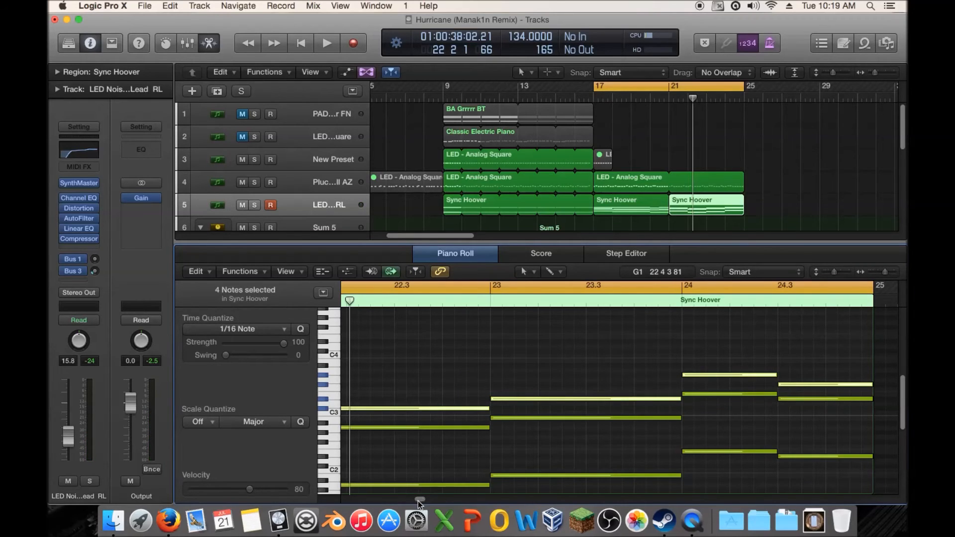
{"action": "left_click_drag", "start_coordinate": [417, 499], "coordinate": [414, 499]}
{"action": "left_click_drag", "start_coordinate": [450, 390], "coordinate": [450, 395]}
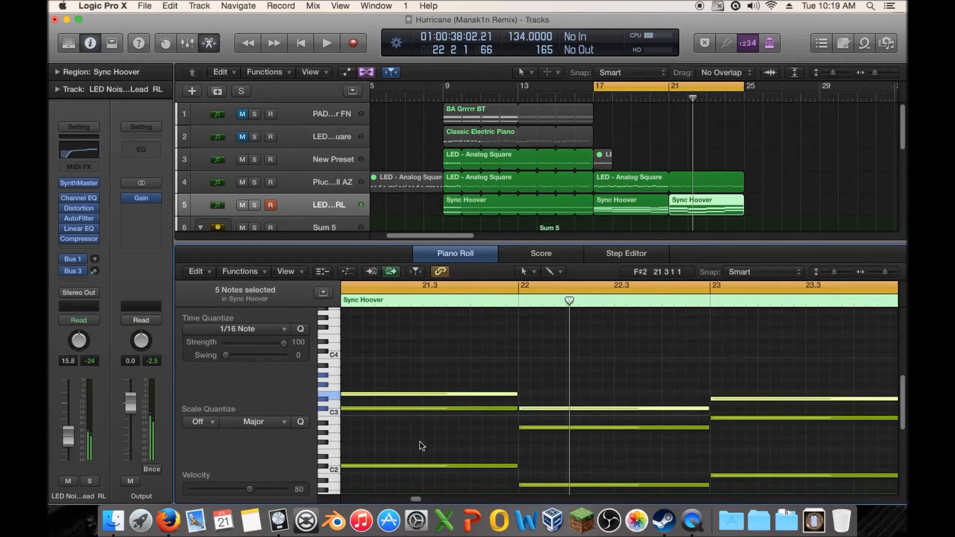
{"action": "left_click_drag", "start_coordinate": [416, 499], "coordinate": [413, 499]}
{"action": "left_click_drag", "start_coordinate": [479, 392], "coordinate": [483, 337]}
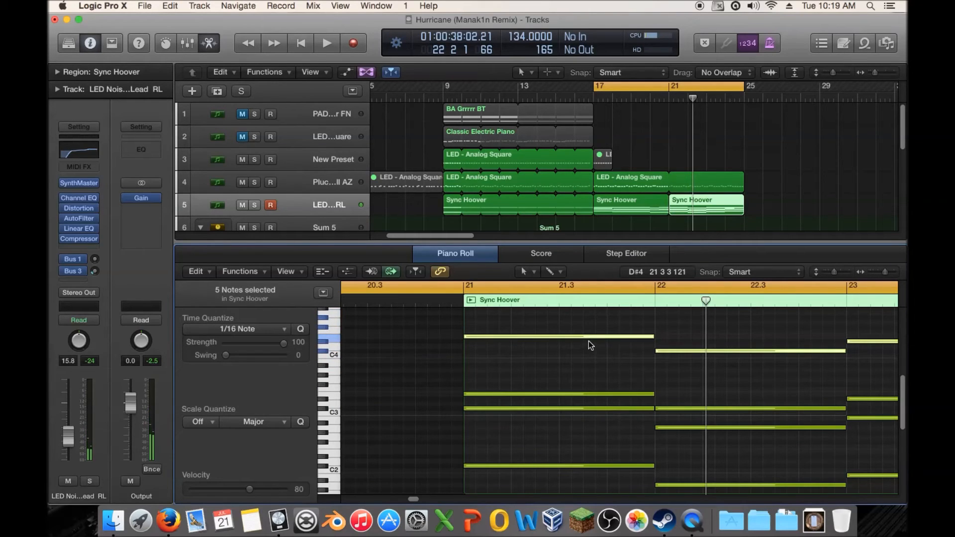
{"action": "scroll", "coordinate": [589, 341], "scroll_direction": "up", "scroll_amount": 2}
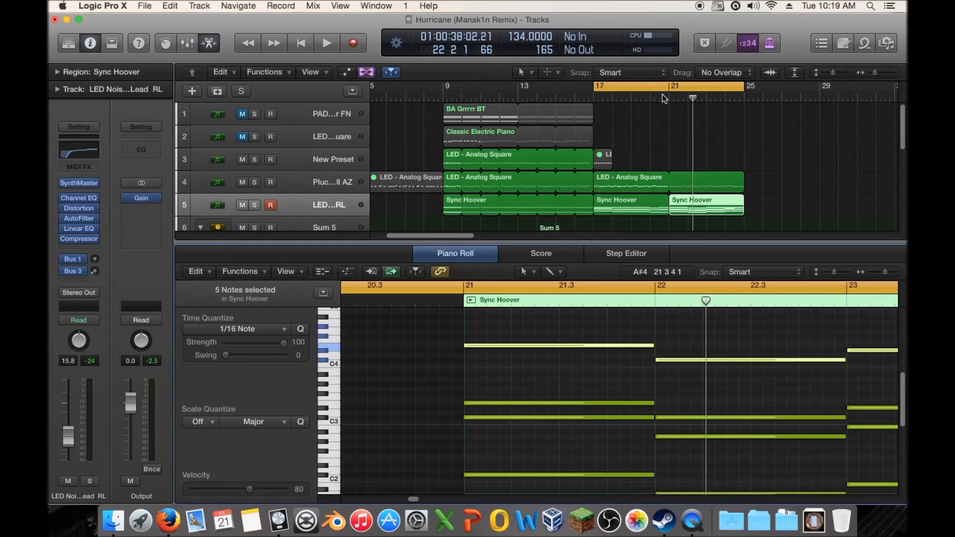
Open the lead track's SynthMaster instrument, inspect its polyphony voice options and close it, leaving the setting as is
{"action": "left_click", "coordinate": [79, 183]}
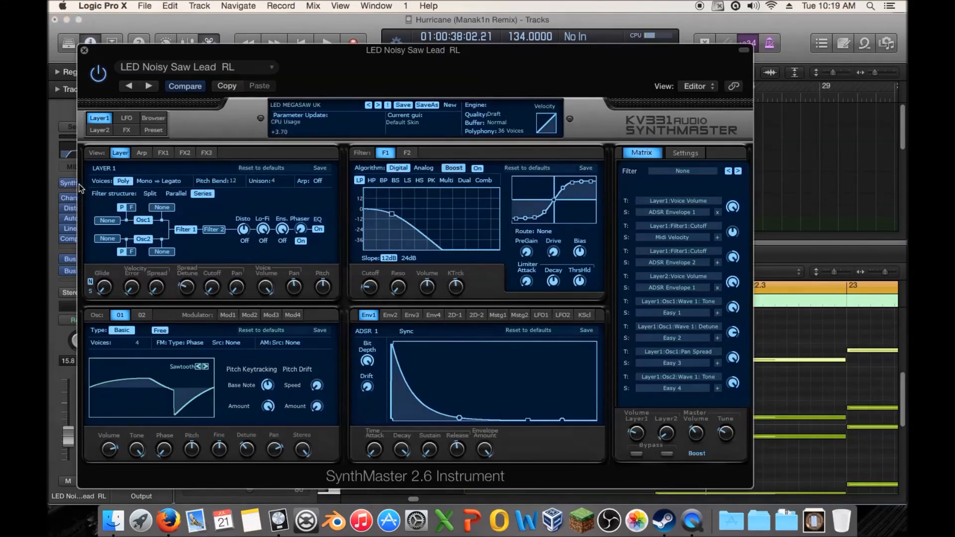
{"action": "left_click", "coordinate": [503, 130]}
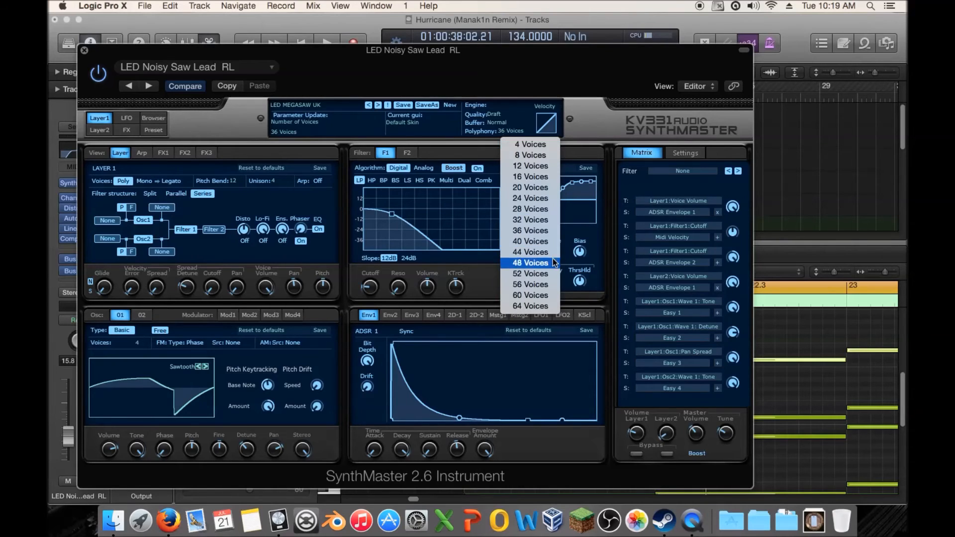
{"action": "left_click", "coordinate": [446, 148]}
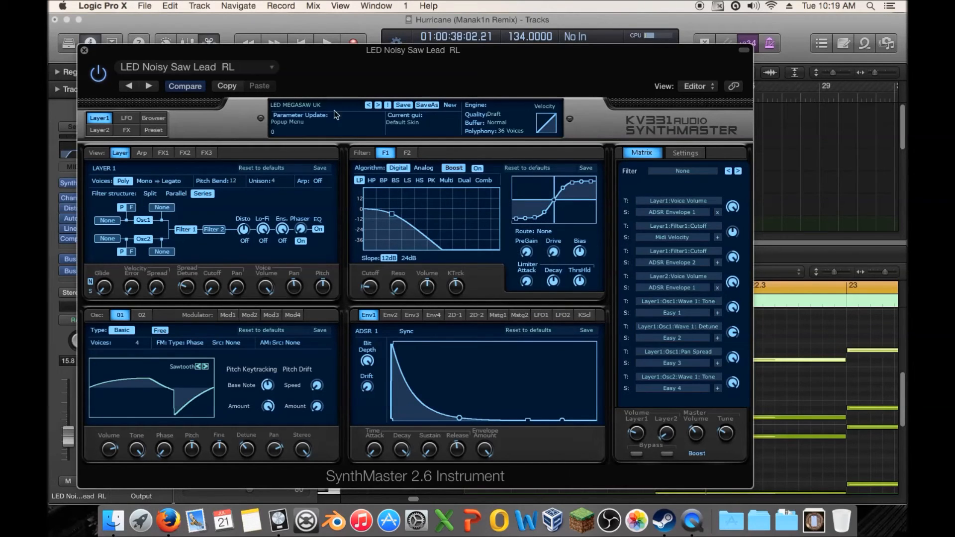
{"action": "left_click", "coordinate": [504, 130]}
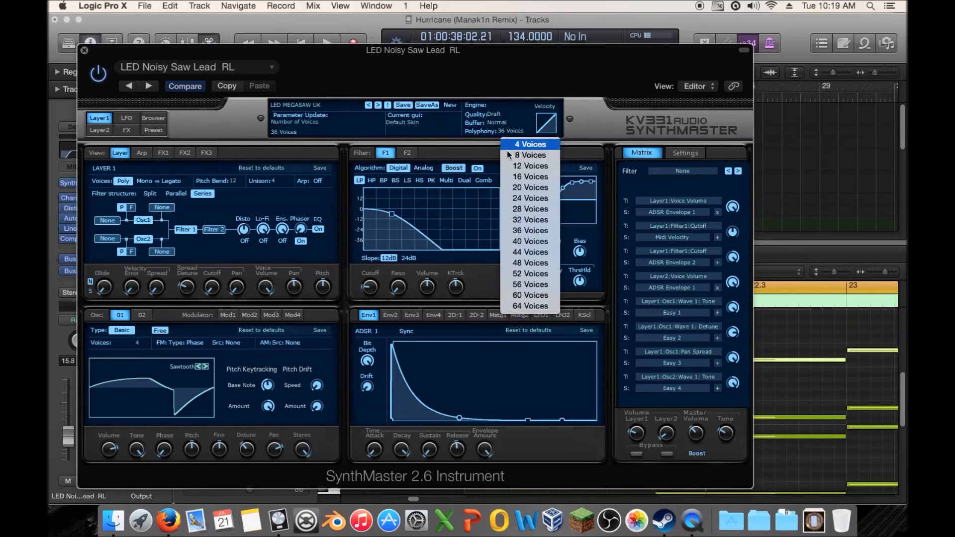
{"action": "left_click", "coordinate": [427, 147]}
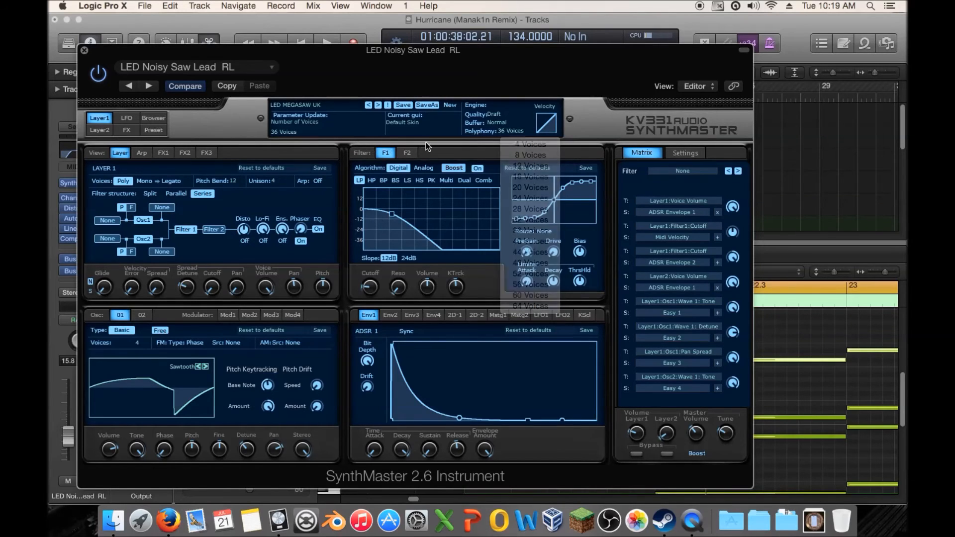
{"action": "left_click", "coordinate": [84, 50]}
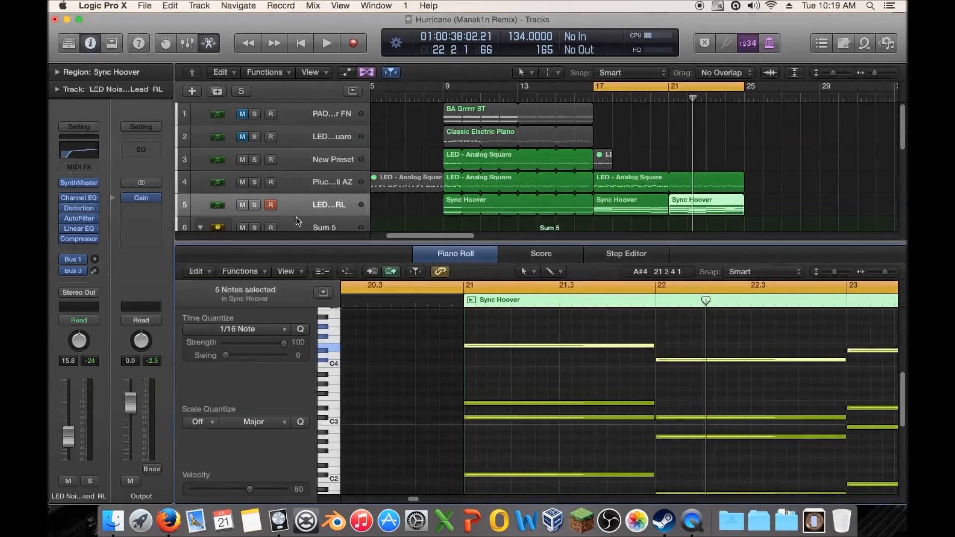
Turn off the cycle range, play the arrangement from bar 9 past bar 25 and collapse the Piano Roll to show all tracks
{"action": "scroll", "coordinate": [586, 214], "scroll_direction": "down", "scroll_amount": 1}
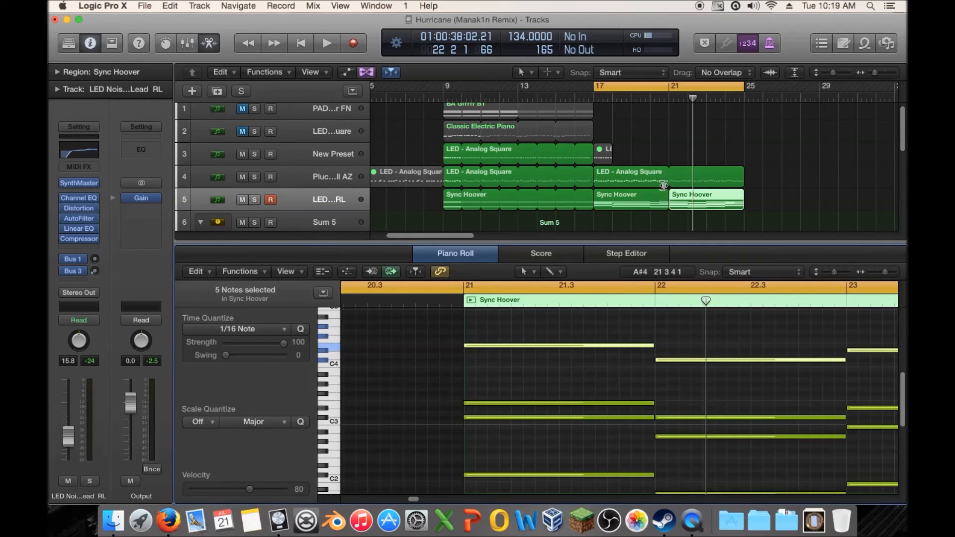
{"action": "left_click", "coordinate": [596, 101]}
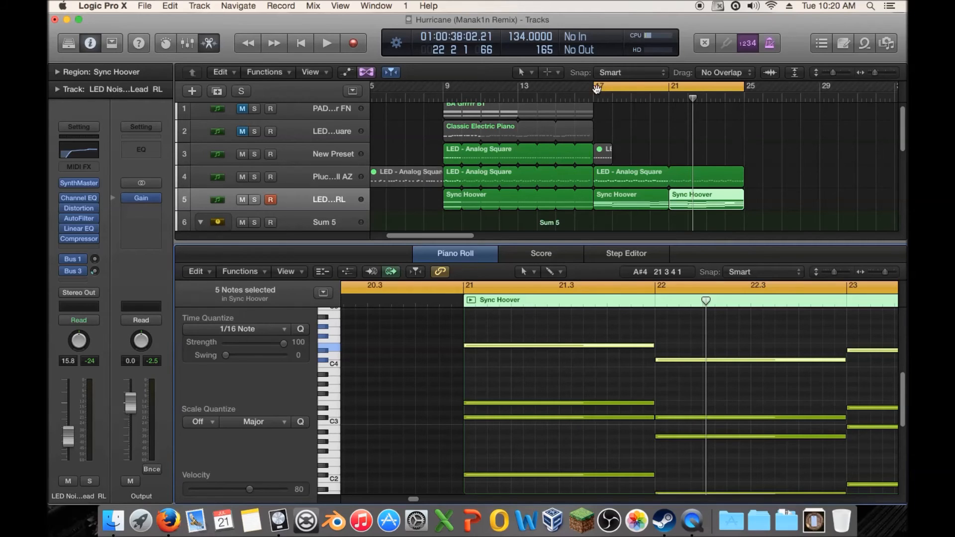
{"action": "double_click", "coordinate": [449, 197]}
{"action": "scroll", "coordinate": [416, 418], "scroll_direction": "down", "scroll_amount": 3}
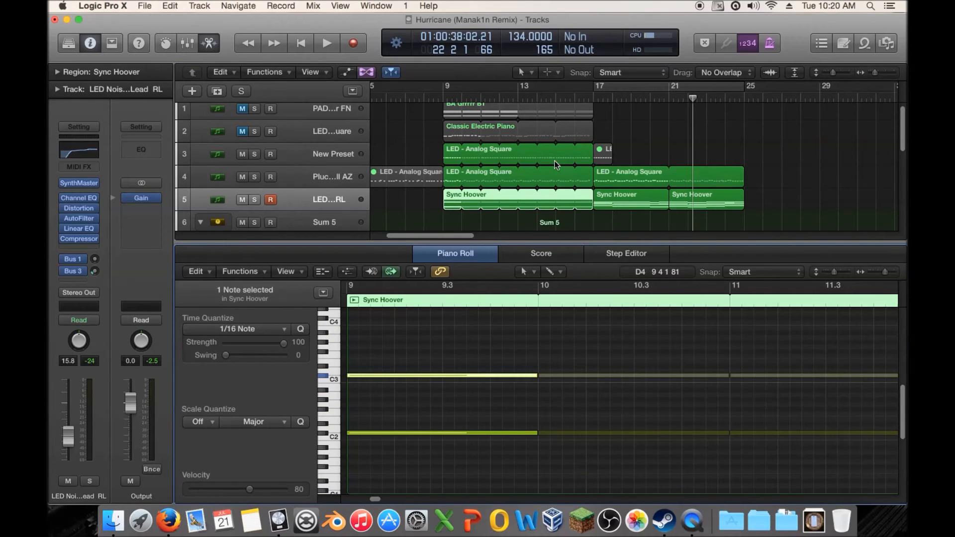
{"action": "left_click", "coordinate": [441, 100]}
{"action": "key", "text": "space"}
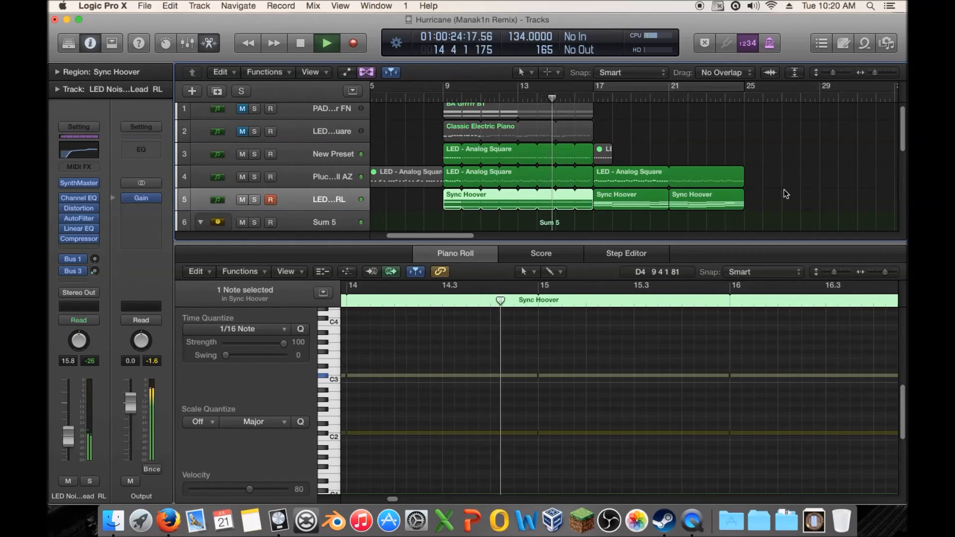
{"action": "left_click_drag", "start_coordinate": [745, 243], "coordinate": [756, 497]}
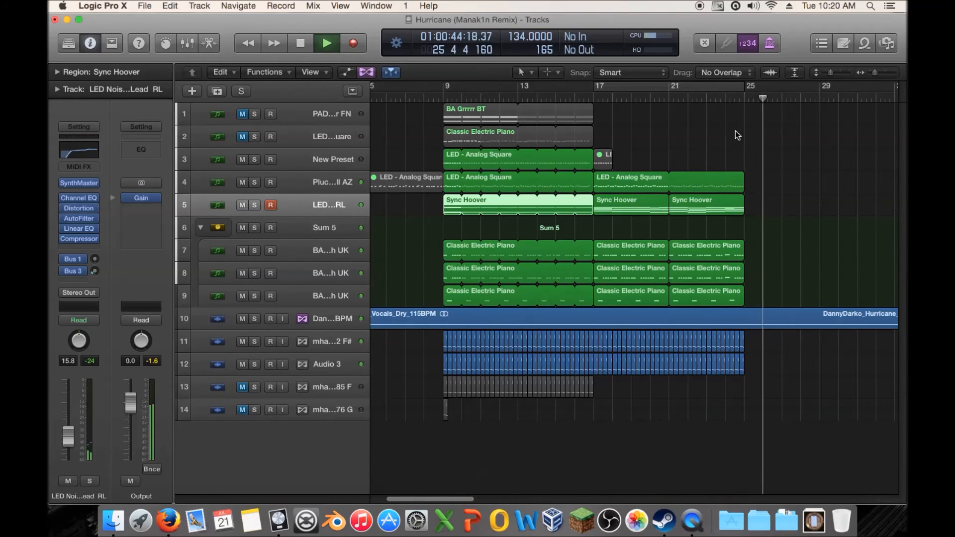
{"action": "key", "text": "space"}
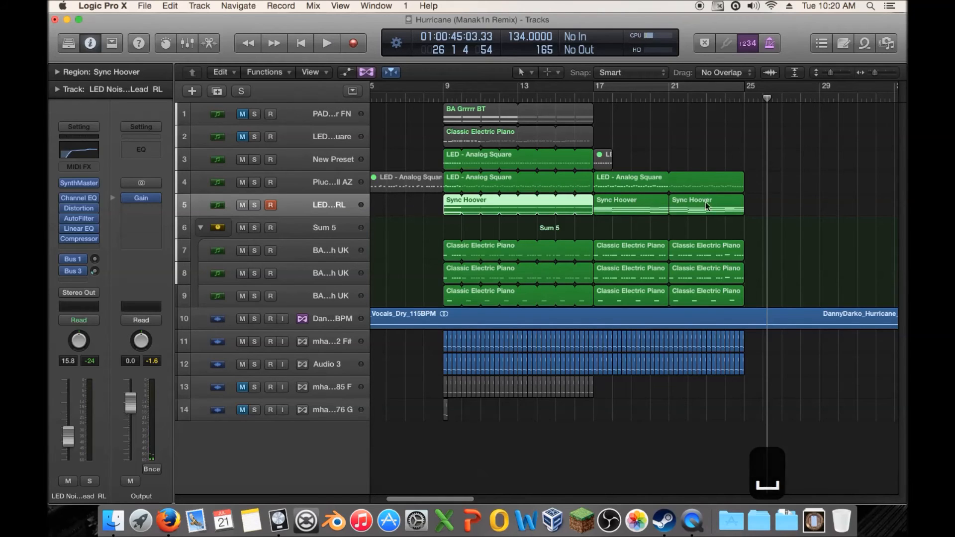
Place the playhead at bar 17, enable the cycle range from bar 17 to 25 and play it
{"action": "left_click", "coordinate": [723, 88]}
{"action": "left_click", "coordinate": [771, 133]}
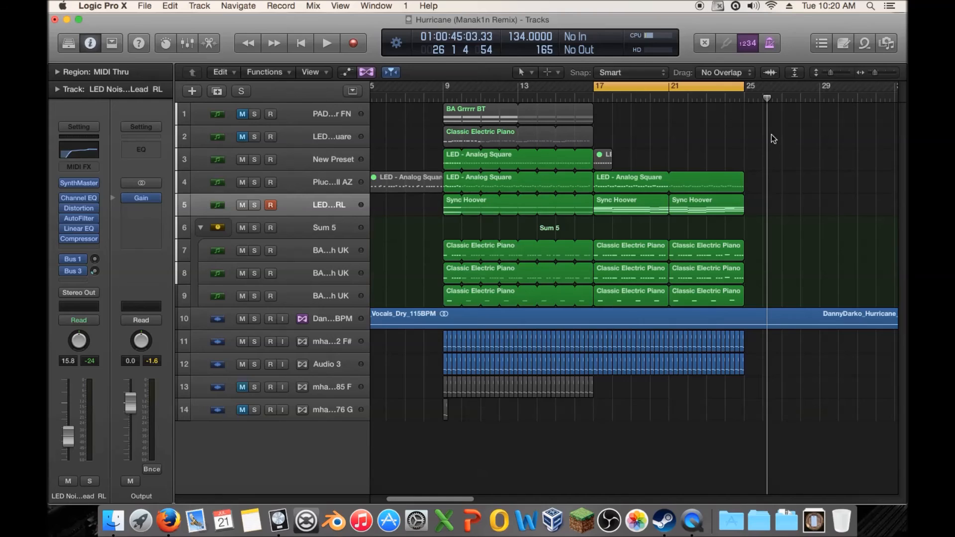
{"action": "left_click", "coordinate": [724, 92]}
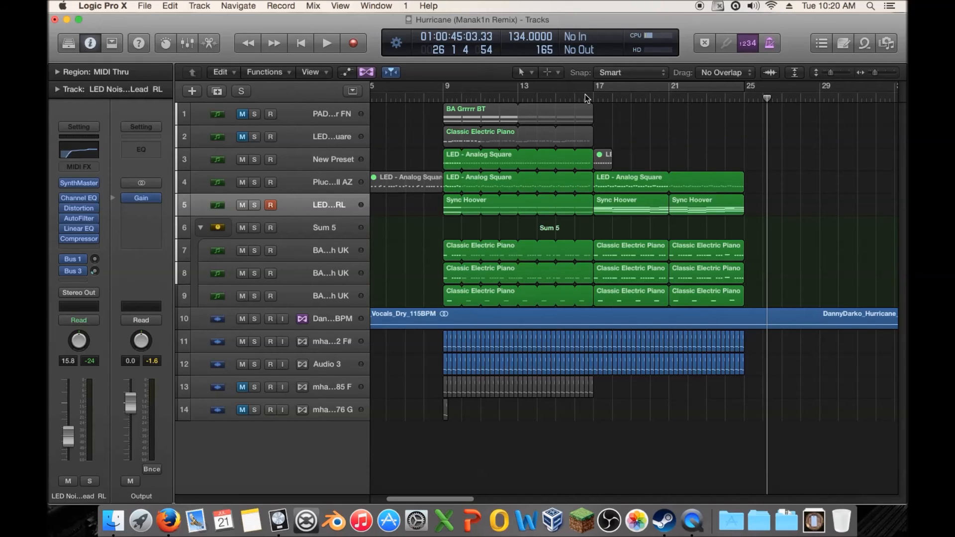
{"action": "mouse_move", "coordinate": [591, 96]}
{"action": "left_mouse_down"}
{"action": "mouse_move", "coordinate": [602, 98]}
{"action": "mouse_move", "coordinate": [592, 98]}
{"action": "left_mouse_up"}
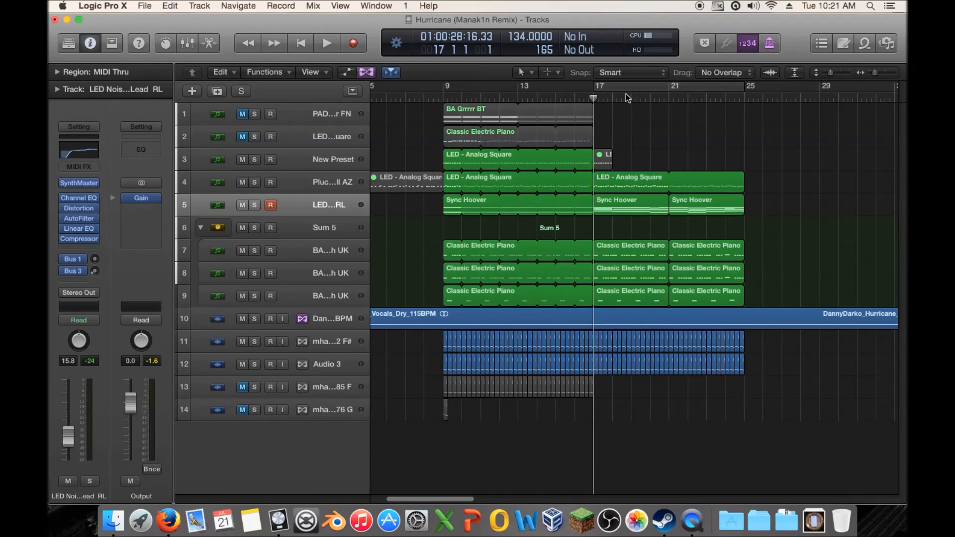
{"action": "left_click", "coordinate": [729, 87]}
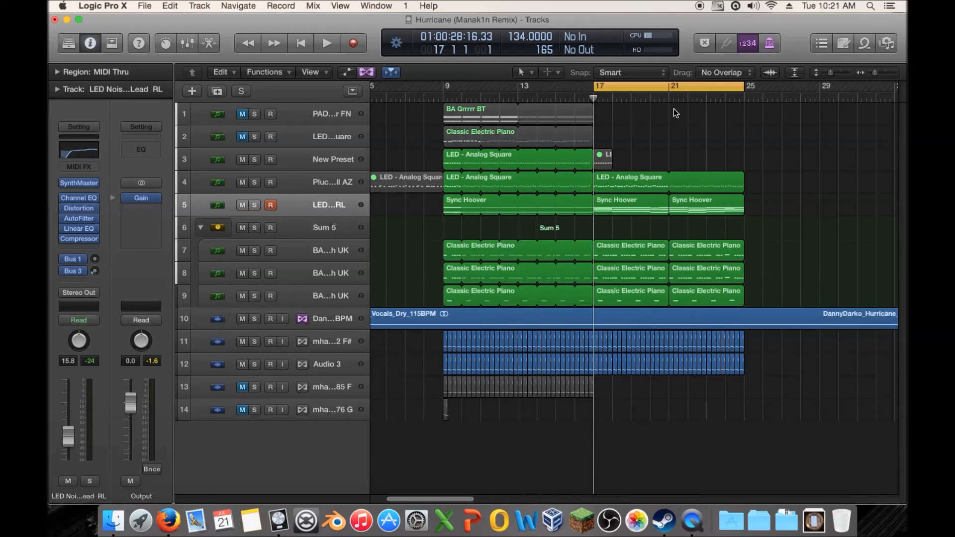
{"action": "key", "text": "space"}
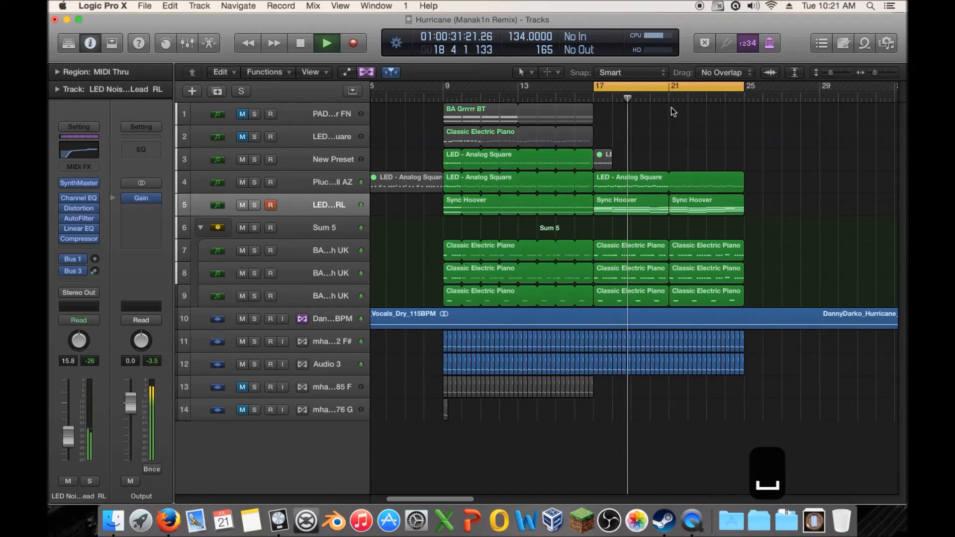
Compare the lead's sound with the 4250 Hz band of its Linear Phase EQ off and on, and close the EQ
{"action": "left_click", "coordinate": [76, 228]}
{"action": "left_click", "coordinate": [593, 186]}
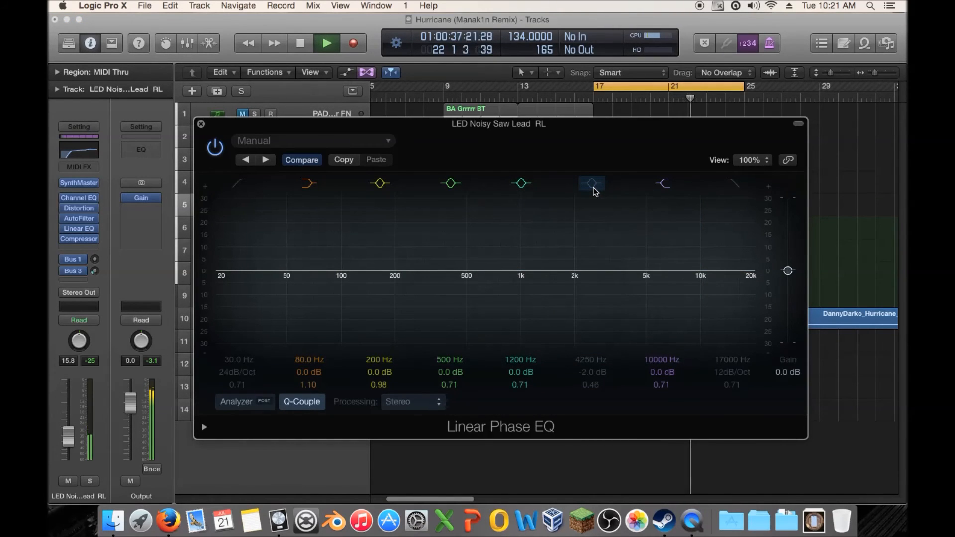
{"action": "left_click", "coordinate": [593, 187]}
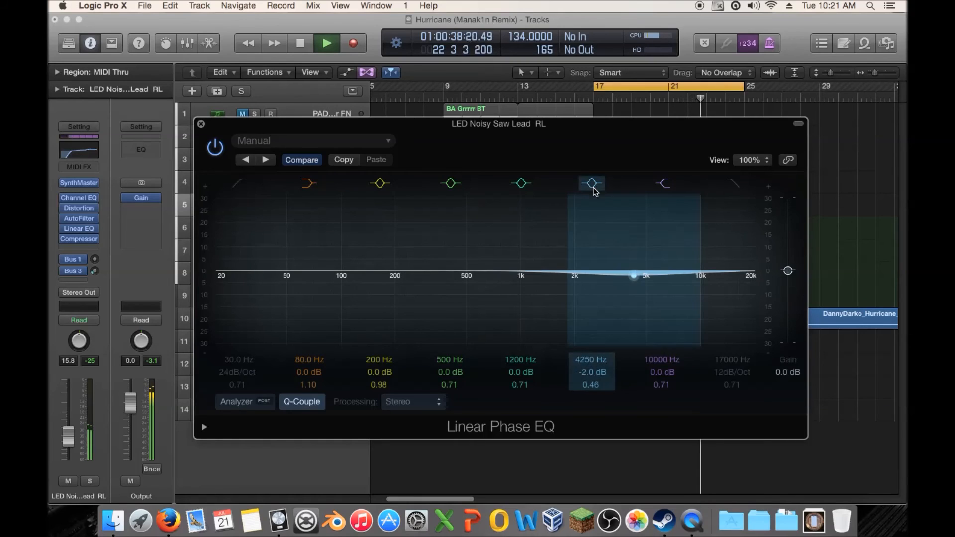
{"action": "left_click", "coordinate": [201, 123]}
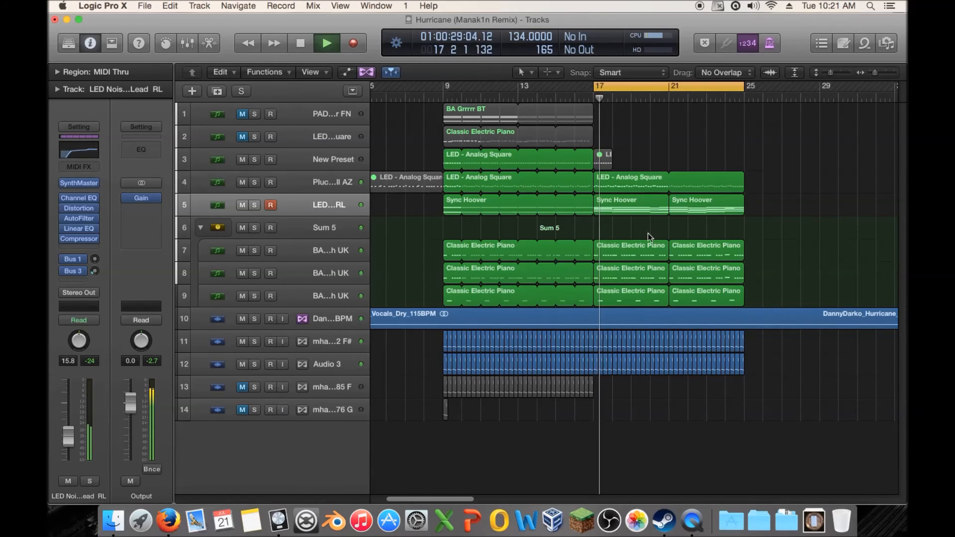
Stop playback, turn off the cycle range and place the playhead at bar 9
{"action": "key", "text": "space"}
{"action": "left_click_drag", "start_coordinate": [424, 99], "coordinate": [443, 99]}
{"action": "left_click", "coordinate": [623, 92]}
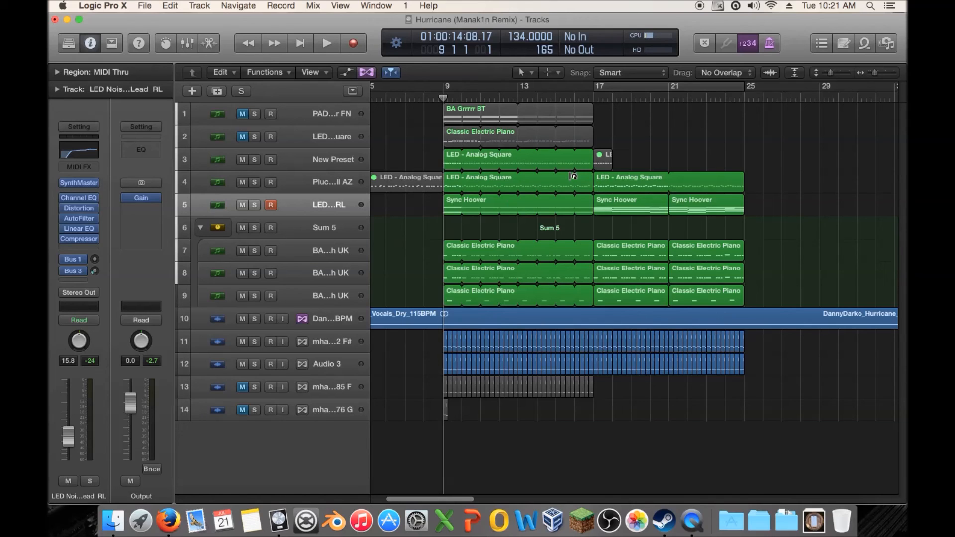
Compare the notes of the Sync Hoover region at bar 9 with the one at bar 17 in the Piano Roll
{"action": "double_click", "coordinate": [452, 207]}
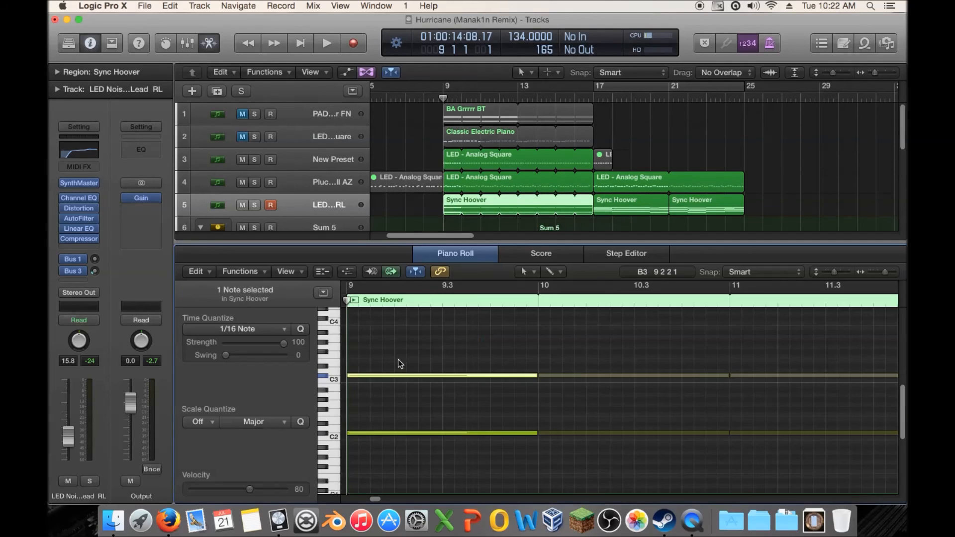
{"action": "left_click", "coordinate": [600, 209]}
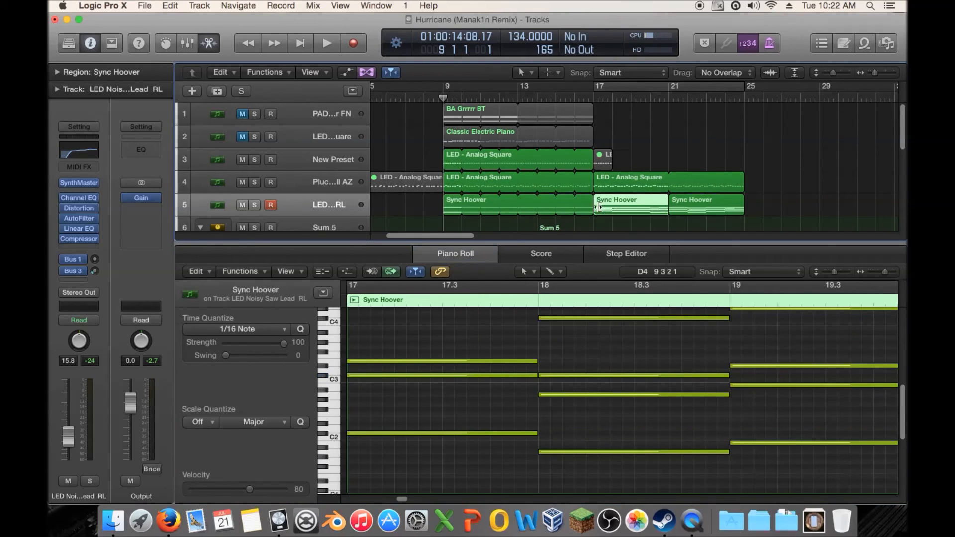
{"action": "left_click", "coordinate": [449, 207]}
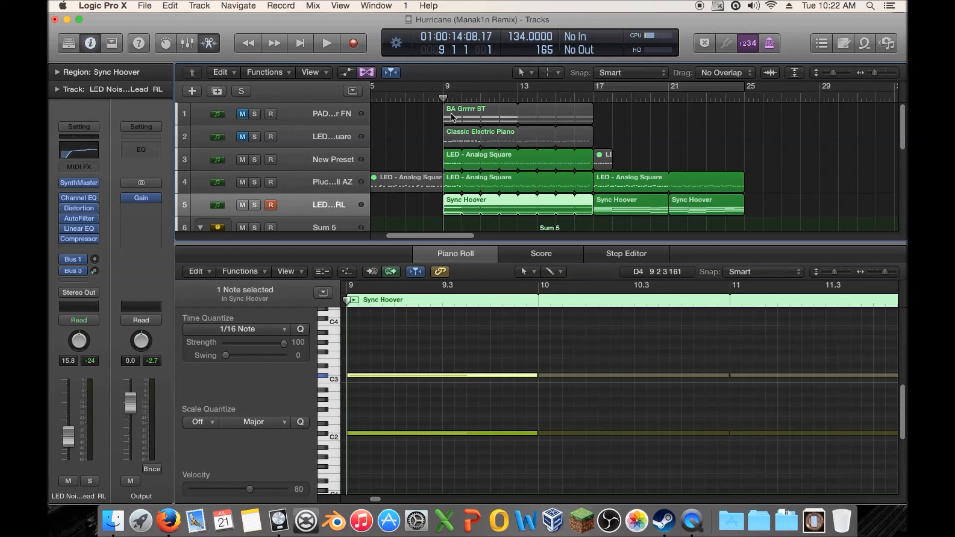
Play the transition between the two sections from bar 16 into bar 19
{"action": "left_click", "coordinate": [571, 94]}
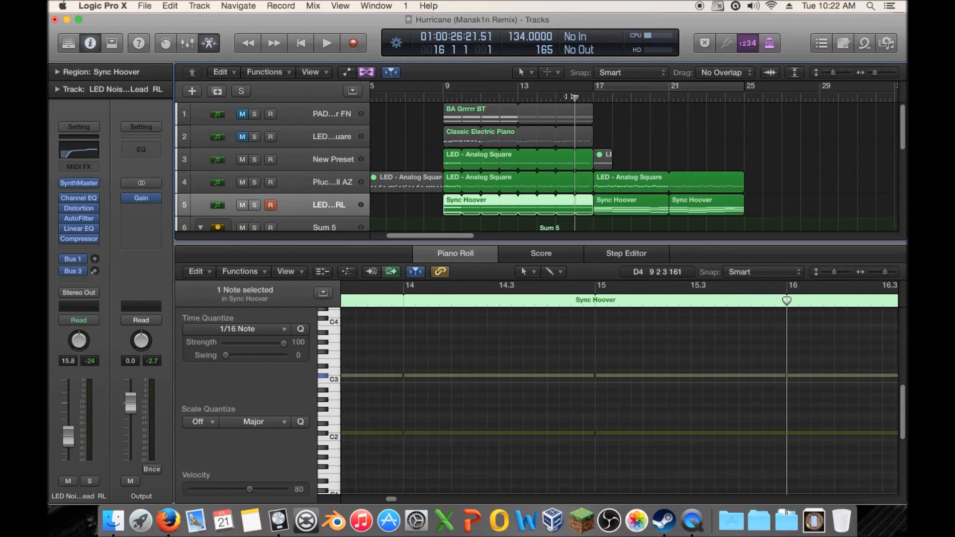
{"action": "key", "text": "space"}
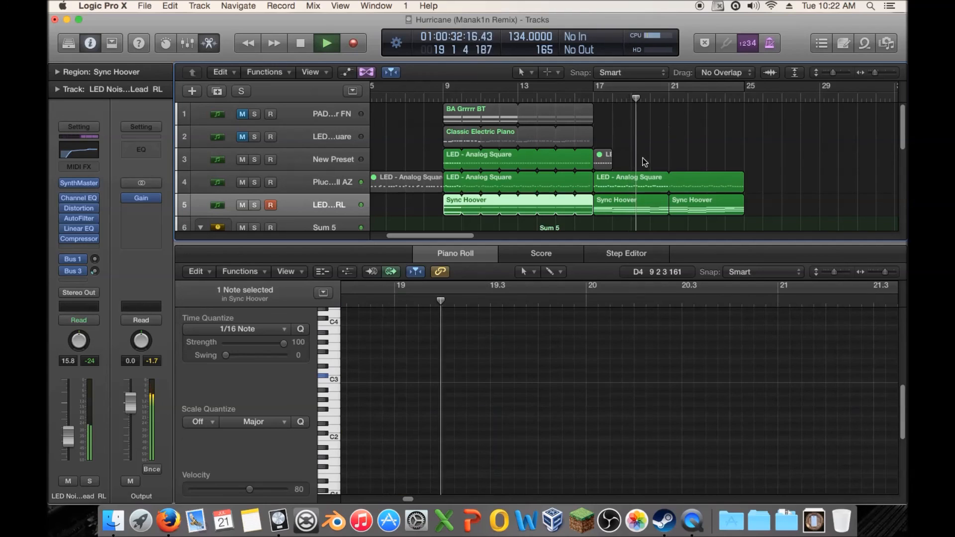
{"action": "key", "text": "space"}
Examine the bar 17 Sync Hoover chords from the bass notes to above C4, checking them against the bar 9 region's notes
{"action": "left_click", "coordinate": [605, 206]}
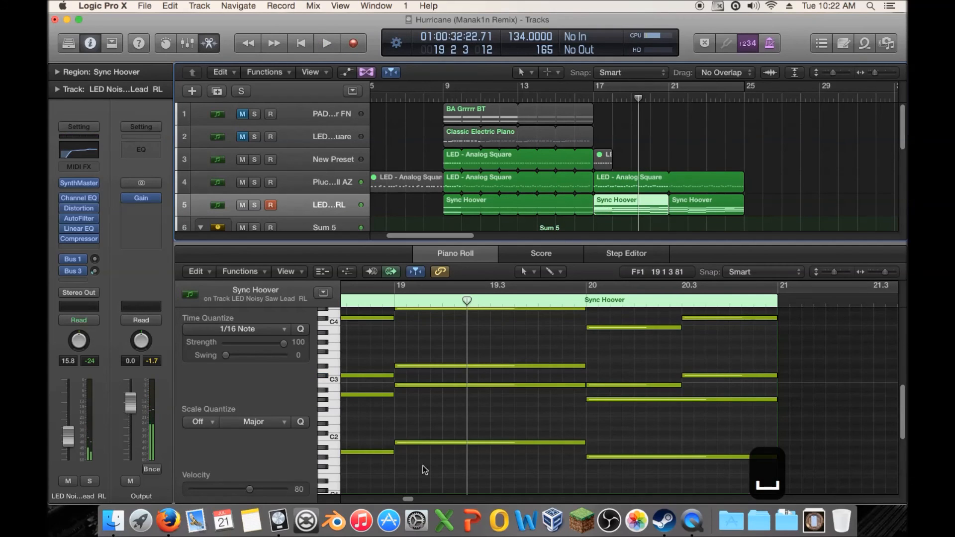
{"action": "left_click_drag", "start_coordinate": [407, 499], "coordinate": [398, 496]}
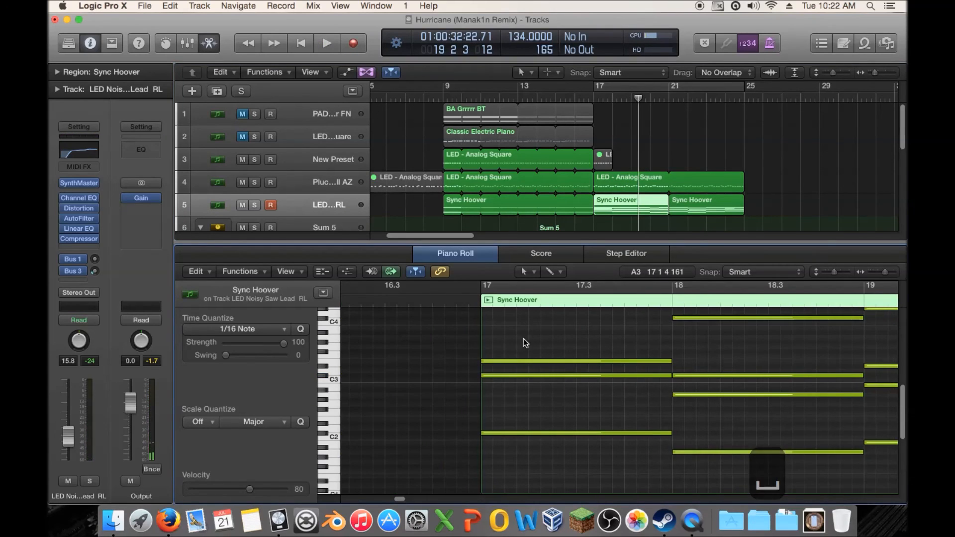
{"action": "scroll", "coordinate": [519, 351], "scroll_direction": "up", "scroll_amount": 3}
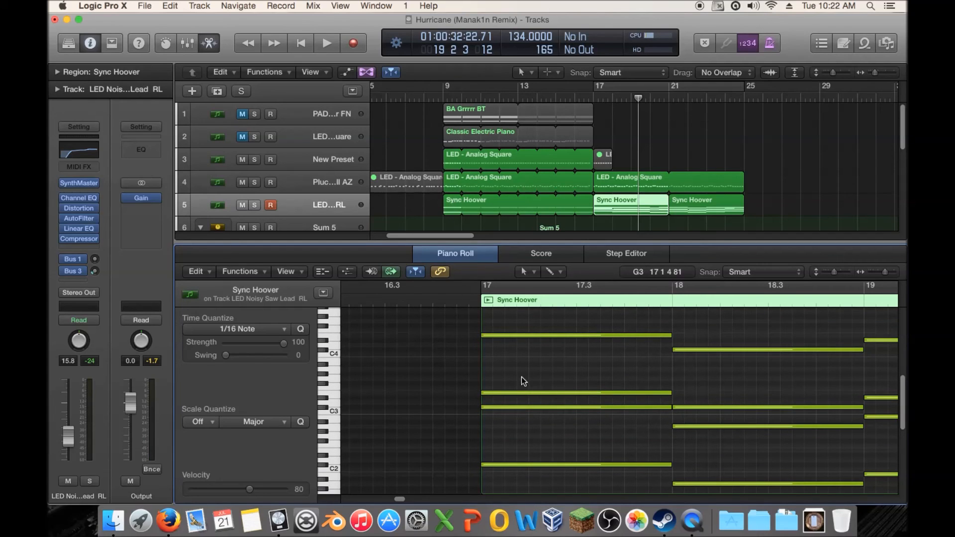
{"action": "left_click", "coordinate": [454, 211]}
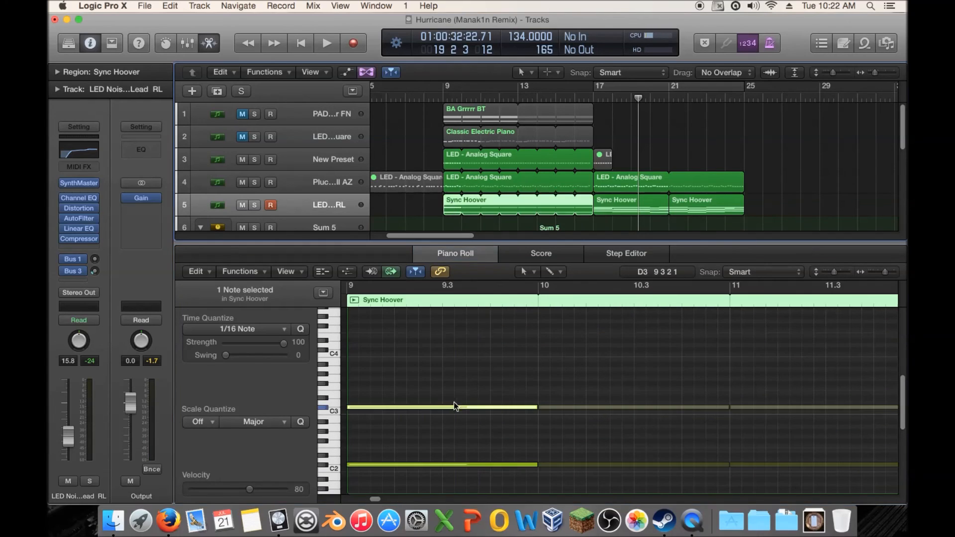
{"action": "left_click", "coordinate": [422, 407]}
{"action": "left_click_drag", "start_coordinate": [423, 396], "coordinate": [436, 405]}
{"action": "left_click", "coordinate": [600, 200]}
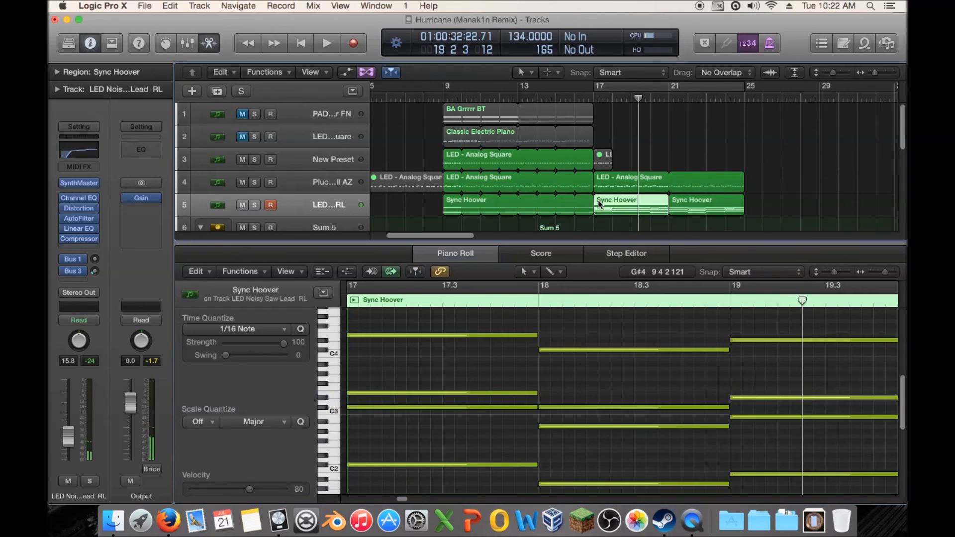
Play both sections from bar 9 past bar 25, collapse the Piano Roll and stop playback
{"action": "left_click", "coordinate": [438, 95]}
{"action": "key", "text": "space"}
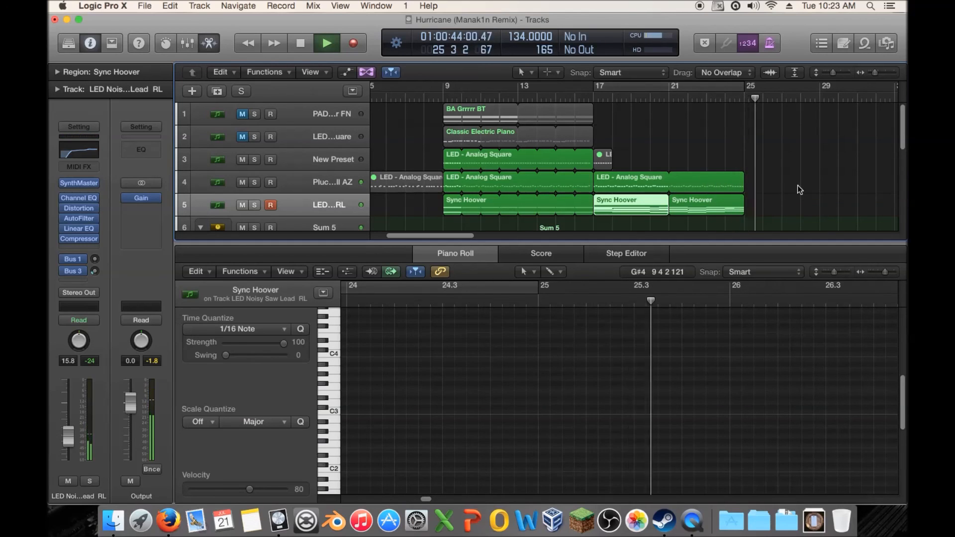
{"action": "key", "text": "e"}
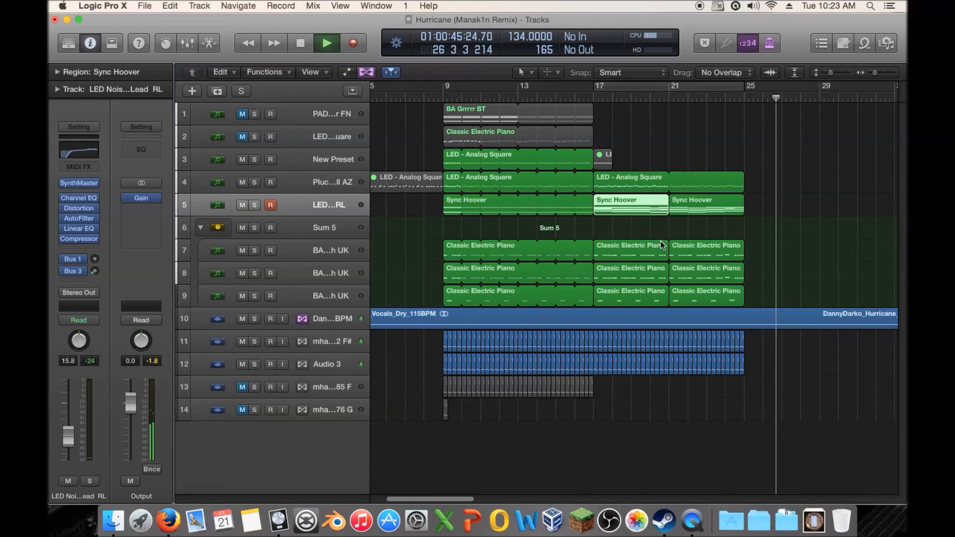
{"action": "key", "text": "space"}
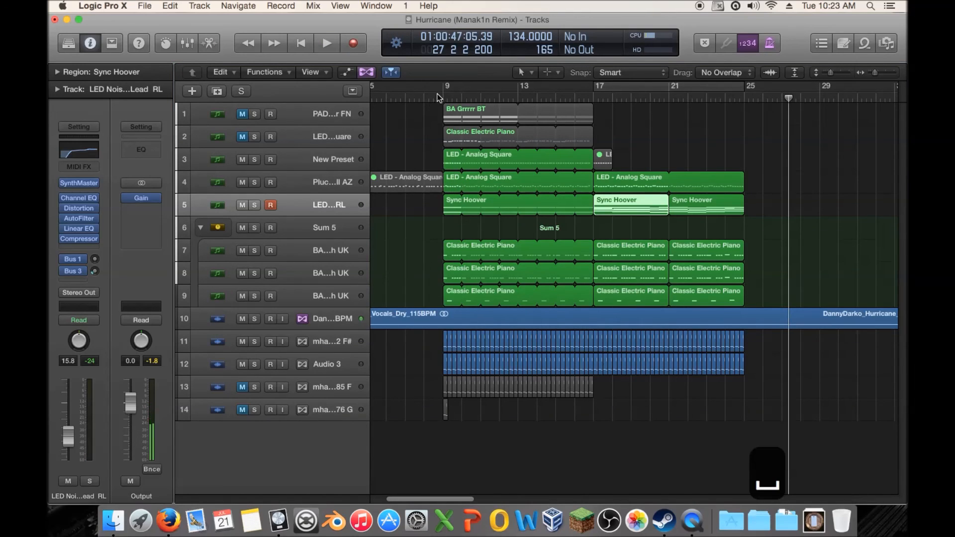
Solo the Sum 5 stack, set the cycle range from bar 9 to 17 and play its first bar
{"action": "left_click", "coordinate": [441, 96]}
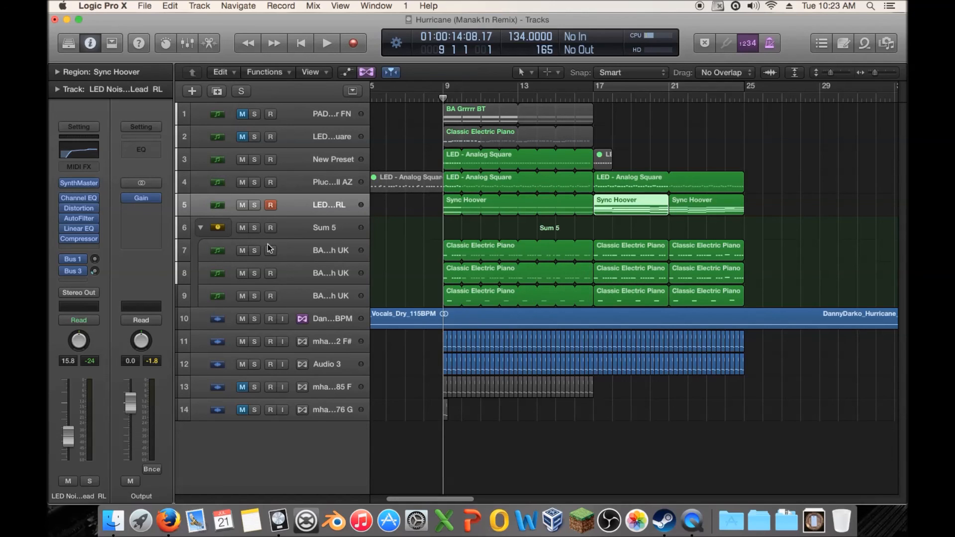
{"action": "left_click", "coordinate": [254, 228]}
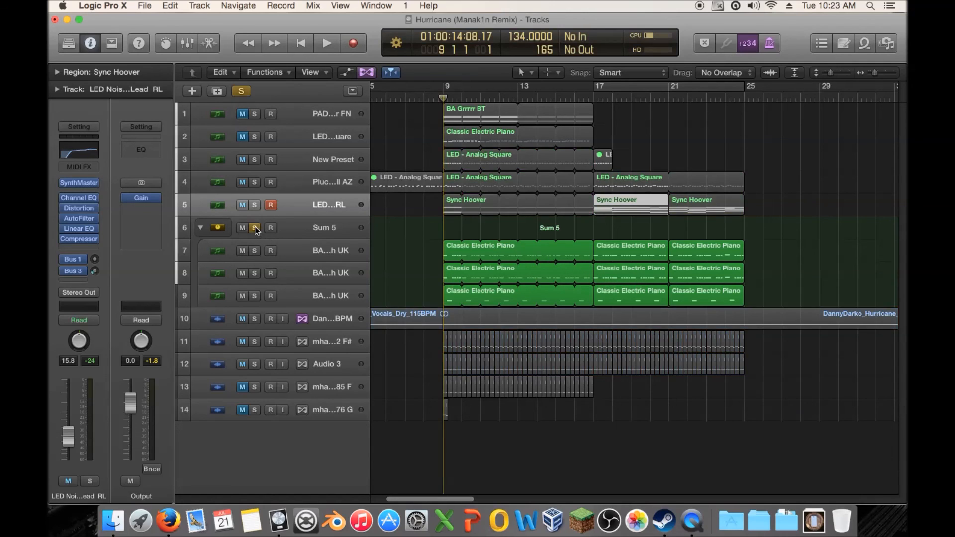
{"action": "left_click_drag", "start_coordinate": [447, 89], "coordinate": [593, 90]}
{"action": "key", "text": "space"}
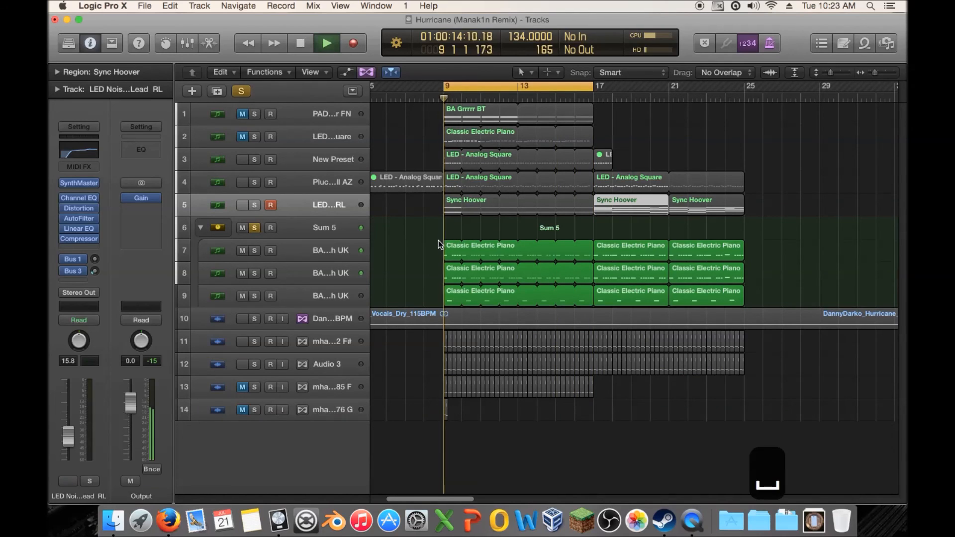
{"action": "key", "text": "space"}
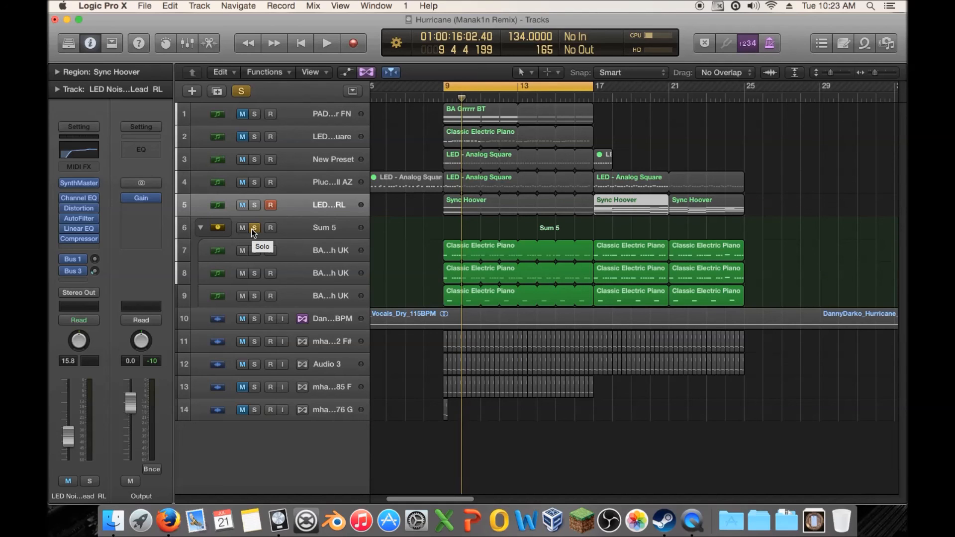
Copy the three Classic Electric Piano regions of Sum 5 and the audio regions on tracks 11 and 12 from bars 9–17 to bar 1
{"action": "left_click_drag", "start_coordinate": [444, 499], "coordinate": [418, 499]}
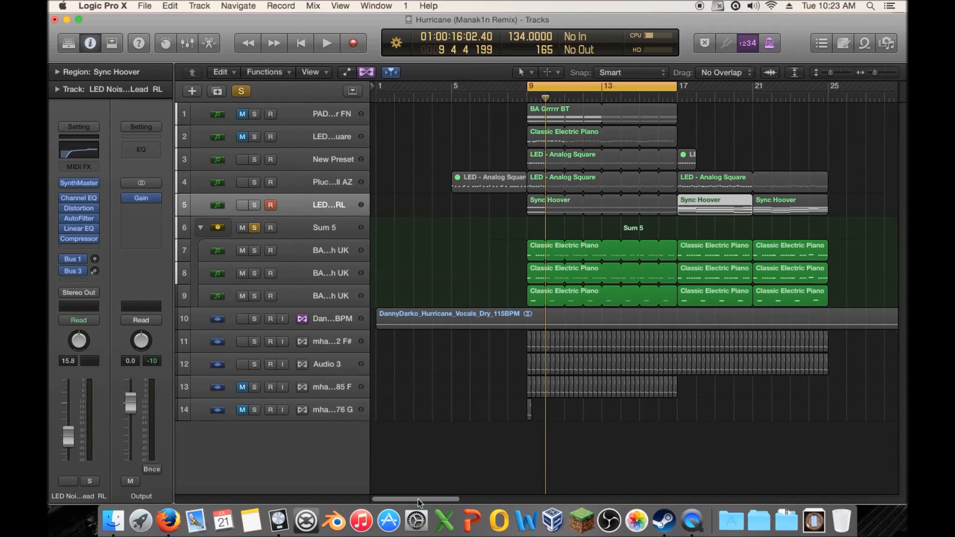
{"action": "left_click_drag", "start_coordinate": [440, 217], "coordinate": [388, 295]}
{"action": "left_click_drag", "start_coordinate": [506, 340], "coordinate": [673, 366]}
{"action": "left_click_drag", "start_coordinate": [552, 360], "coordinate": [377, 359]}
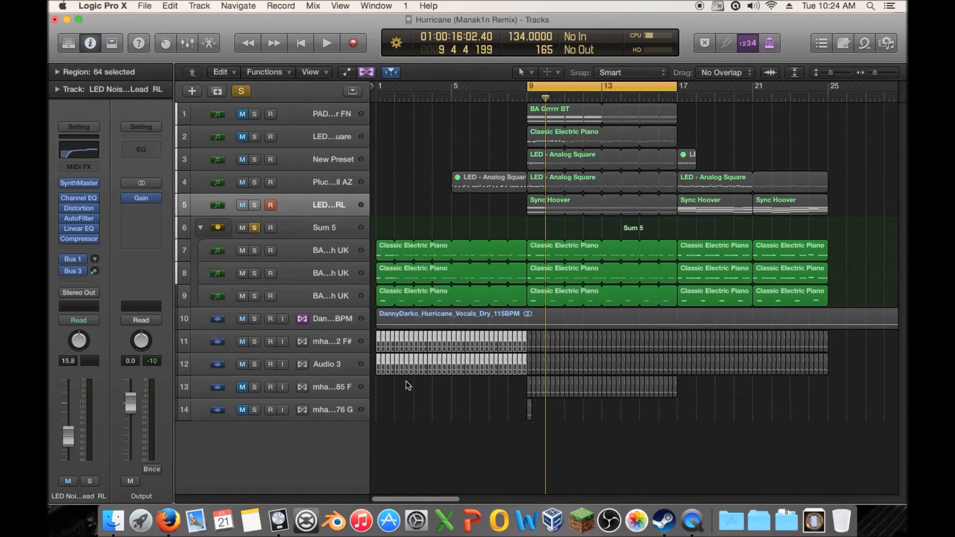
Place the playhead at bar 1 and turn off the solo on the Sum 5 stack
{"action": "key", "text": "ctrl+m"}
{"action": "left_click", "coordinate": [375, 97]}
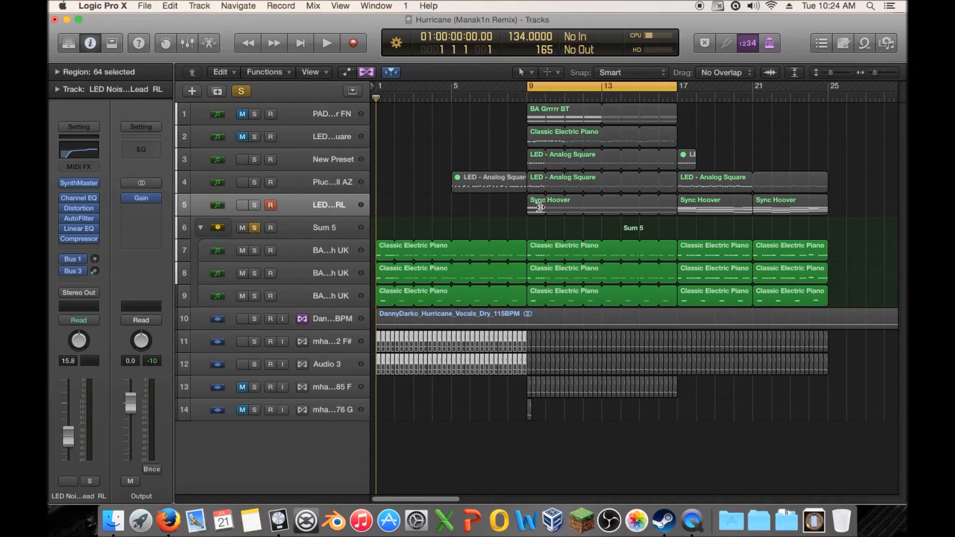
{"action": "left_click", "coordinate": [254, 227]}
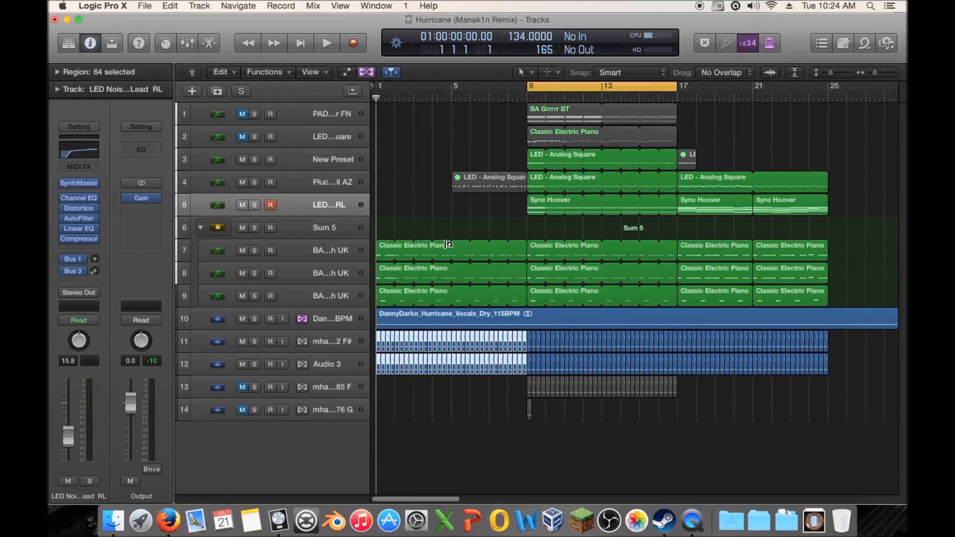
View the Sync Hoover chords at bar 17 in the Piano Roll and close the editor
{"action": "double_click", "coordinate": [706, 205]}
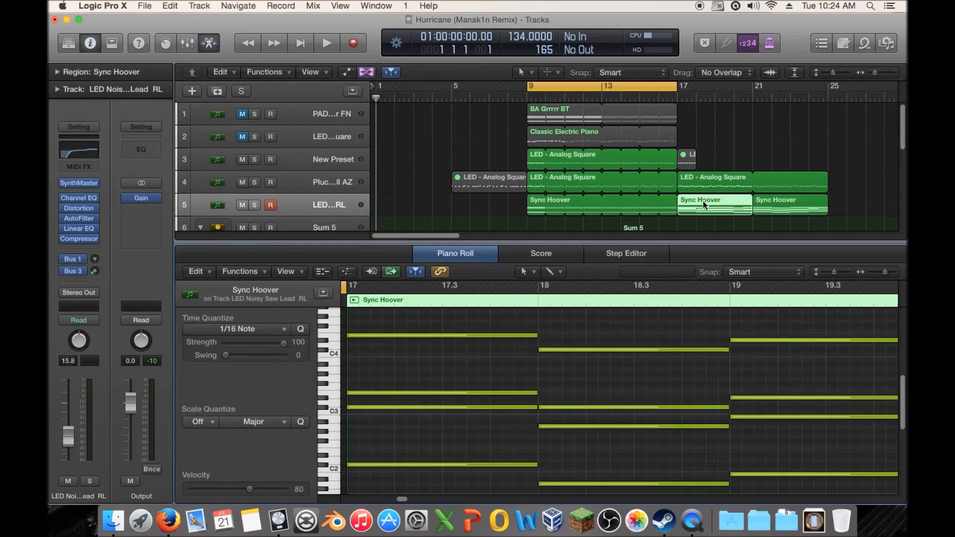
{"action": "key", "text": "e"}
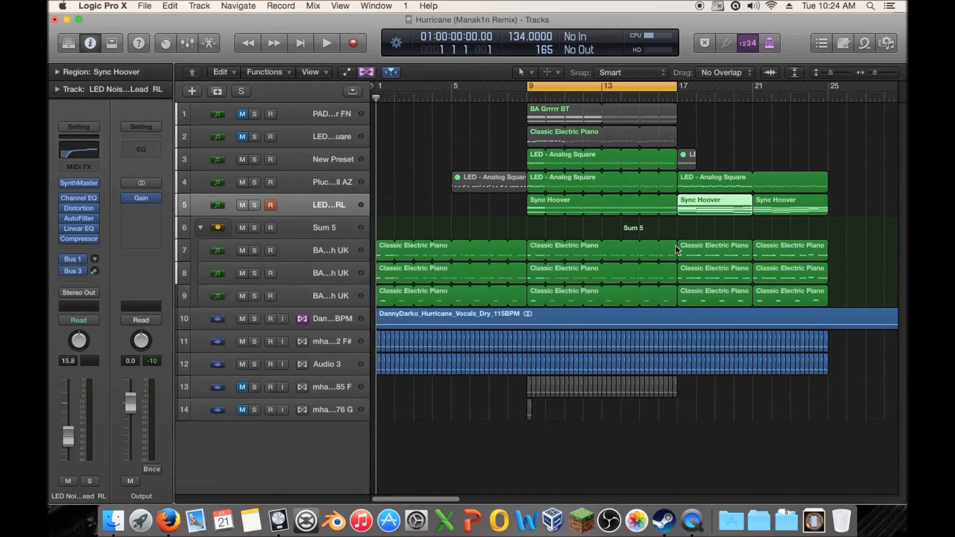